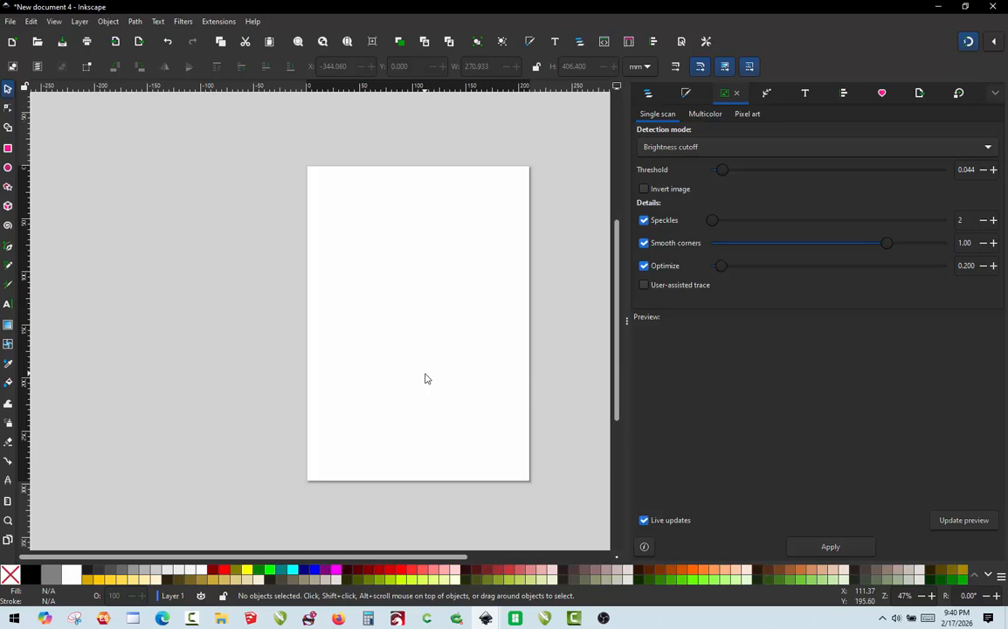
# - Import the green and purple diamond logo JPEG from the Desktop and place it beside the page, to its left
pyautogui.click(12, 24)
pyautogui.click(42, 157)
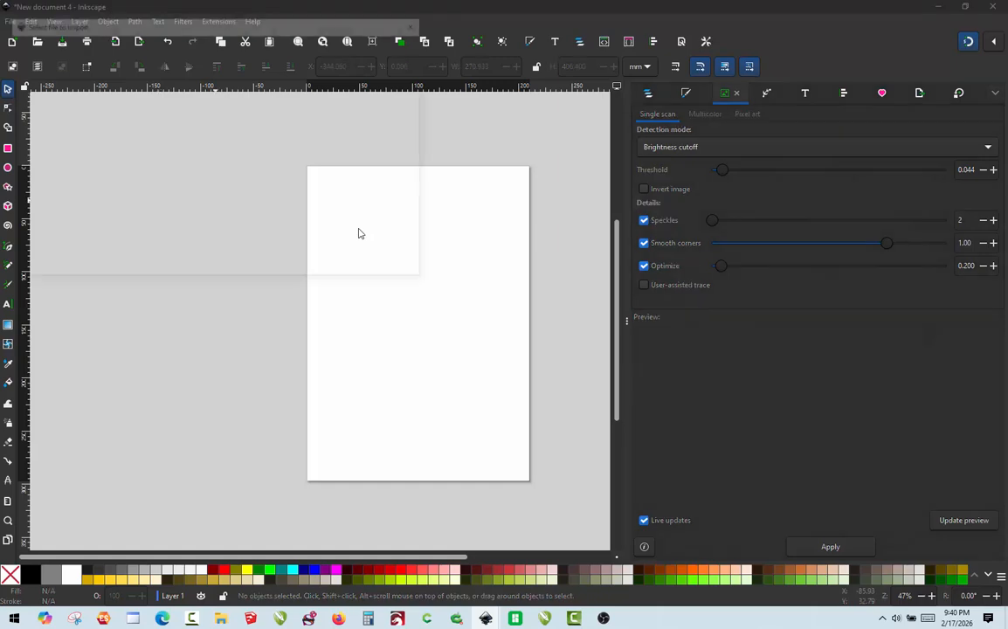
pyautogui.scroll(-2, 223, 166)
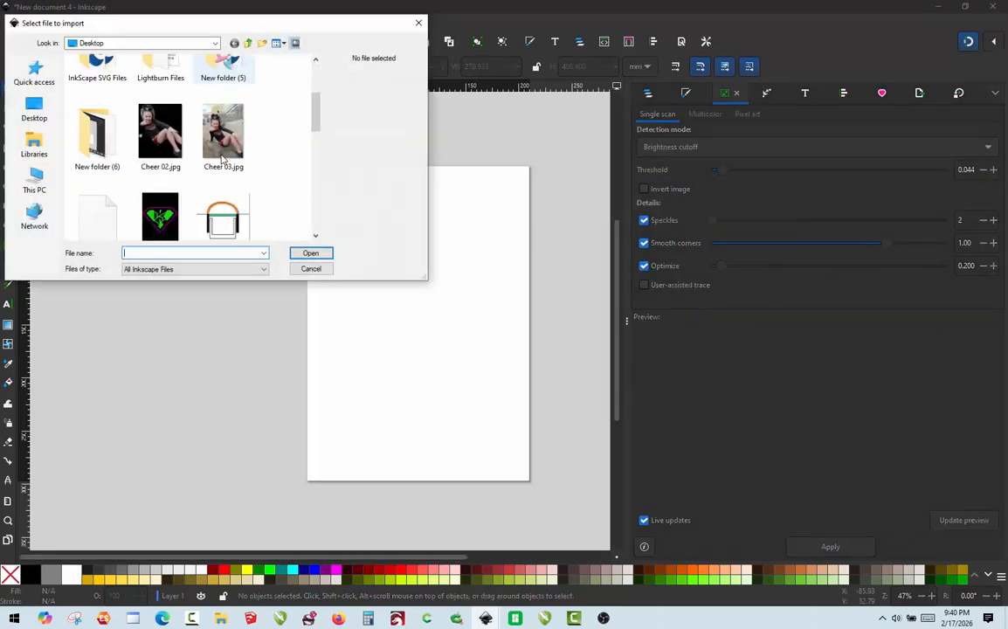
pyautogui.click(159, 215)
pyautogui.click(311, 253)
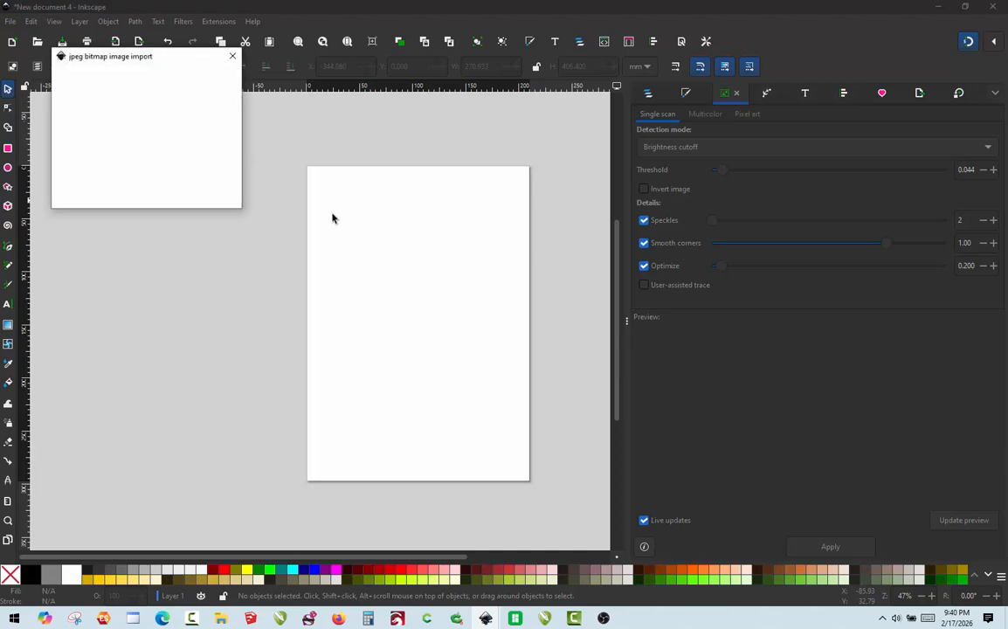
pyautogui.click(214, 197)
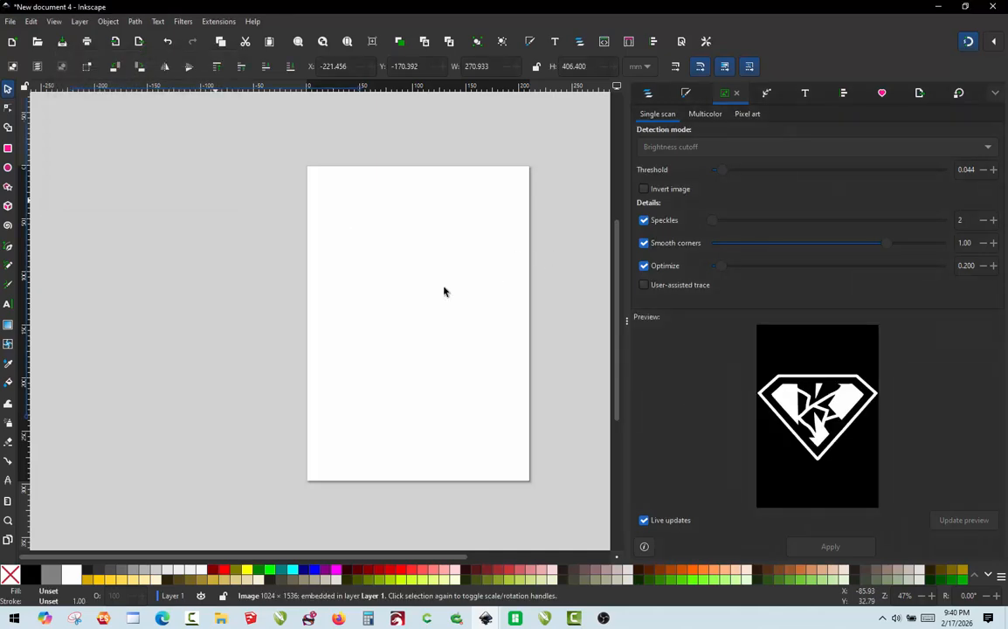
pyautogui.scroll(-2, 444, 291)
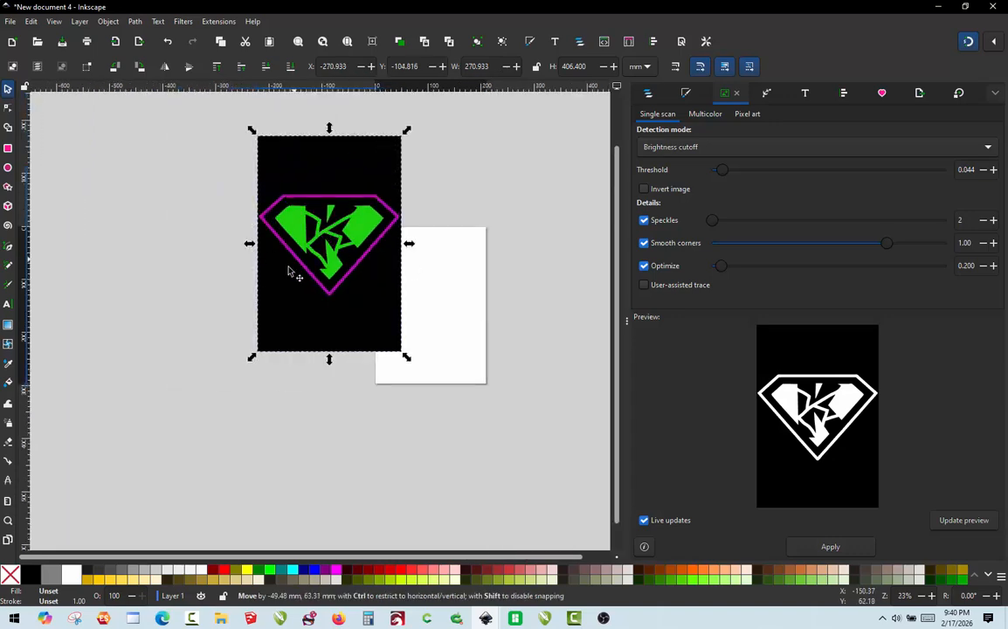
pyautogui.moveTo(295, 238); pyautogui.dragTo(304, 291)
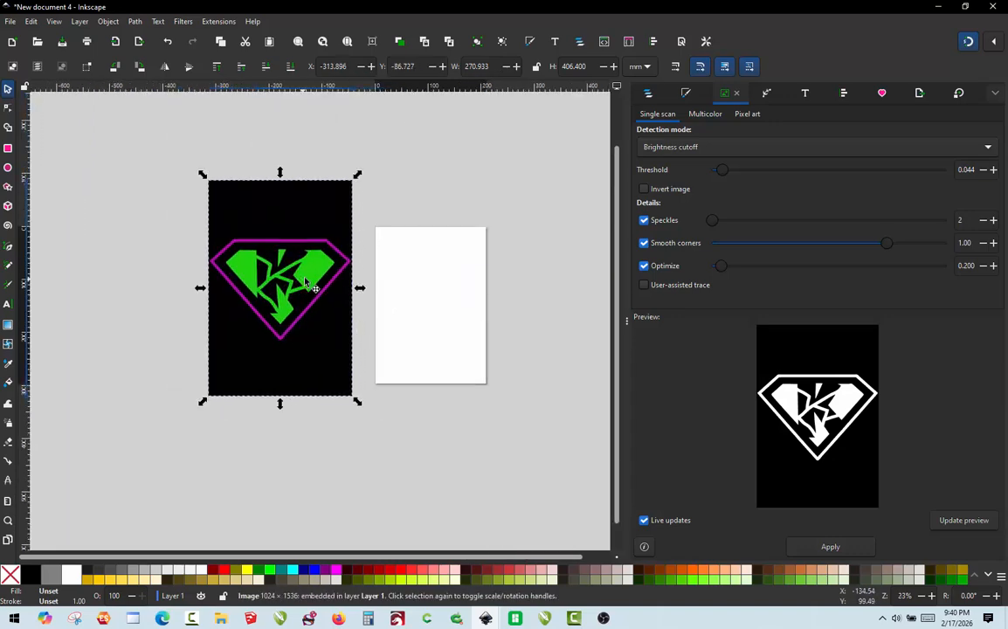
# - Trace the logo bitmap as a single scan with brightness cutoff and the image inverted
pyautogui.rightClick(254, 289)
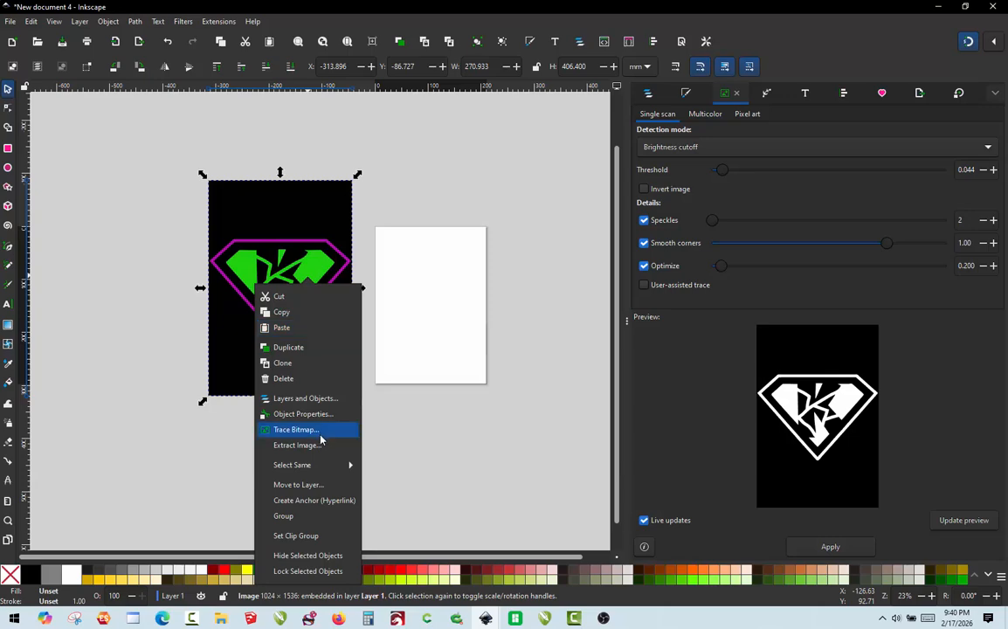
pyautogui.click(320, 433)
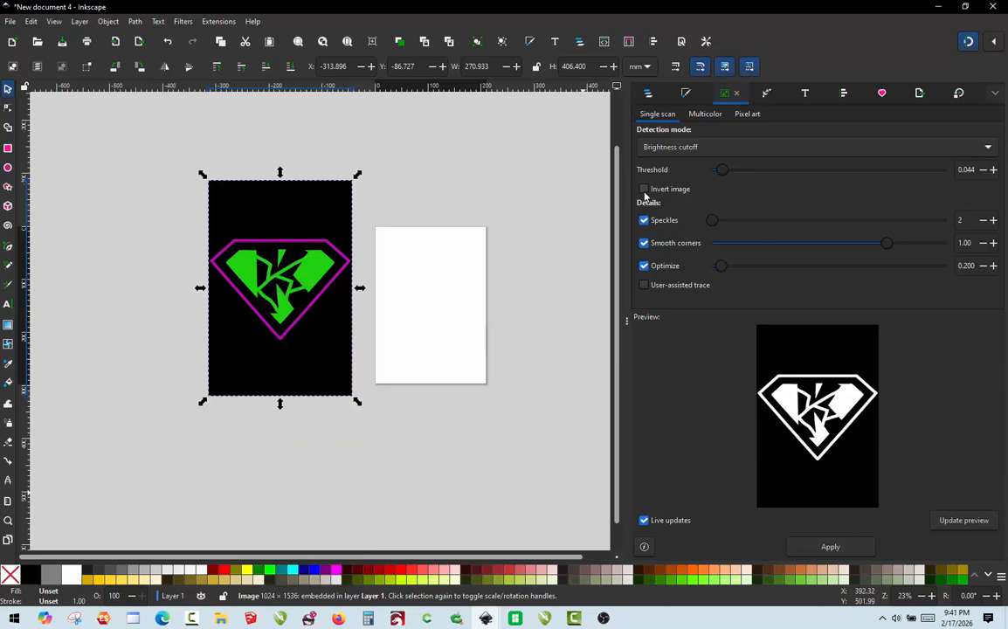
pyautogui.click(645, 196)
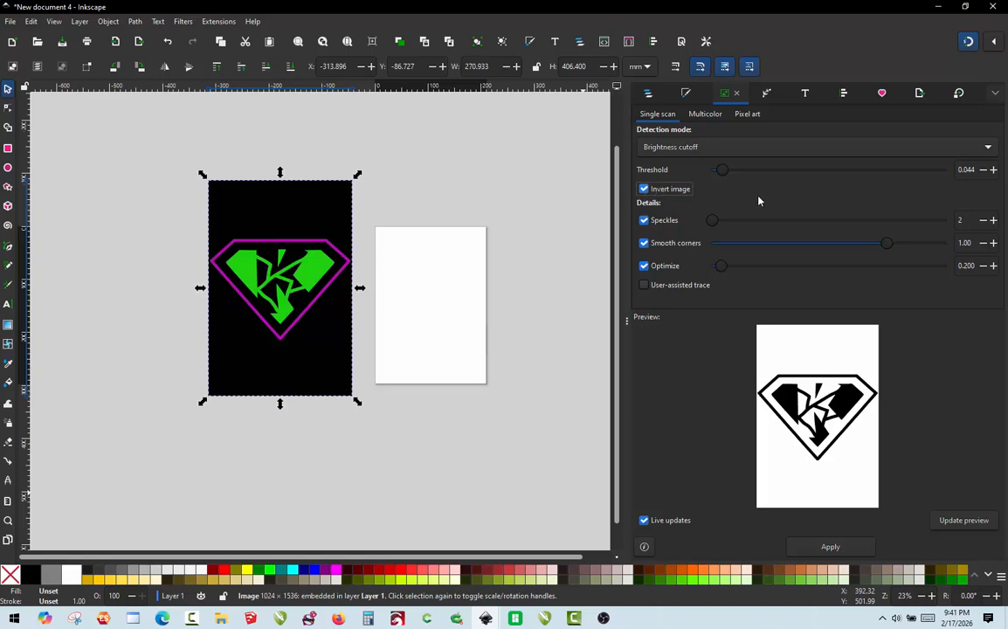
pyautogui.click(829, 546)
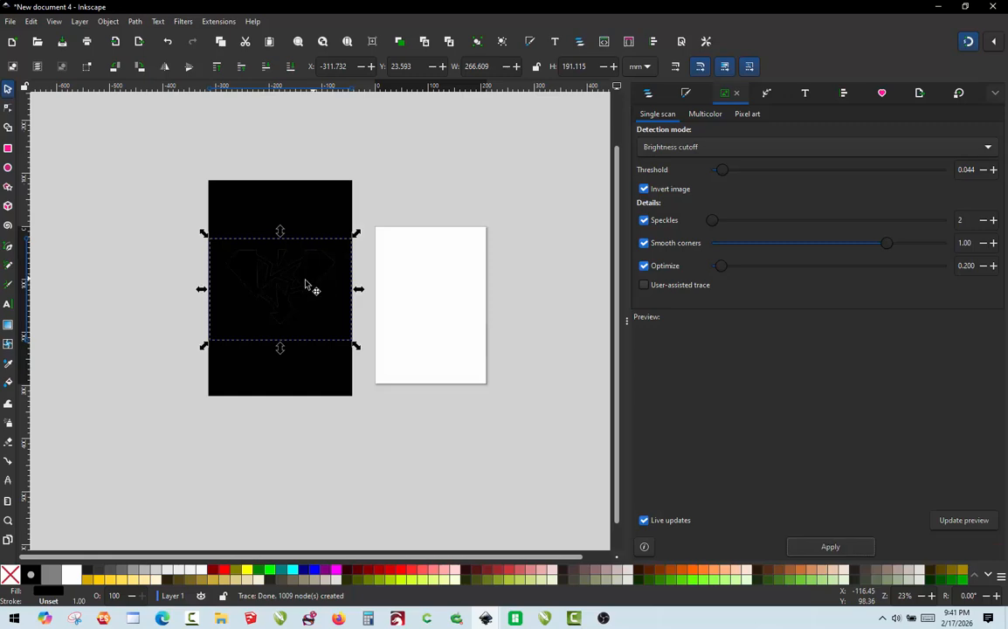
# - Move the traced logo off the bitmap so it overlaps the page's right edge, and deselect it
pyautogui.moveTo(298, 283)
pyautogui.mouseDown()
pyautogui.moveTo(454, 293)
pyautogui.moveTo(537, 312)
pyautogui.mouseUp()
pyautogui.scroll(1, 574, 331)
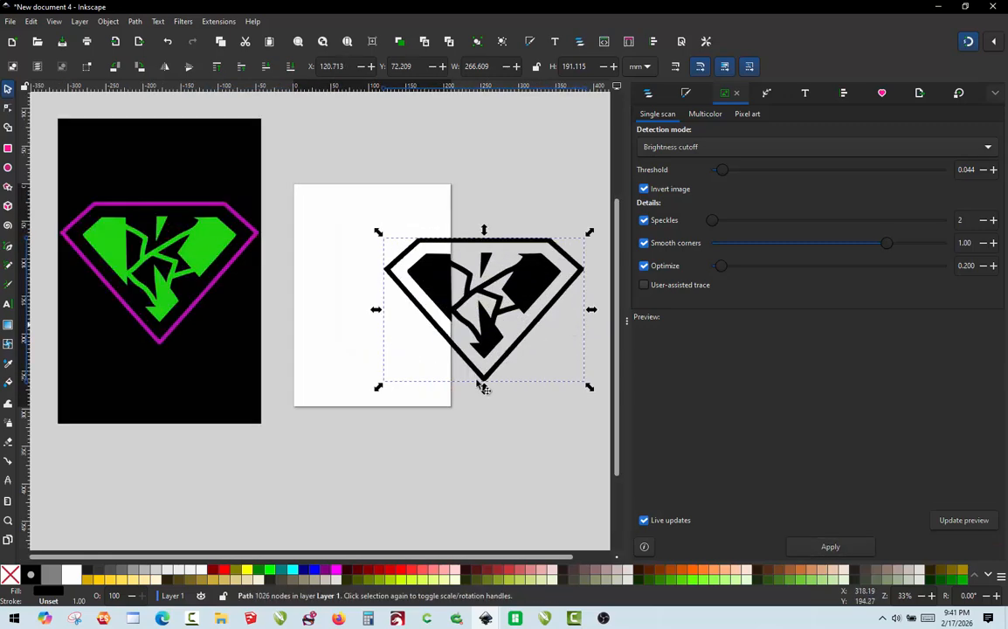
pyautogui.click(482, 444)
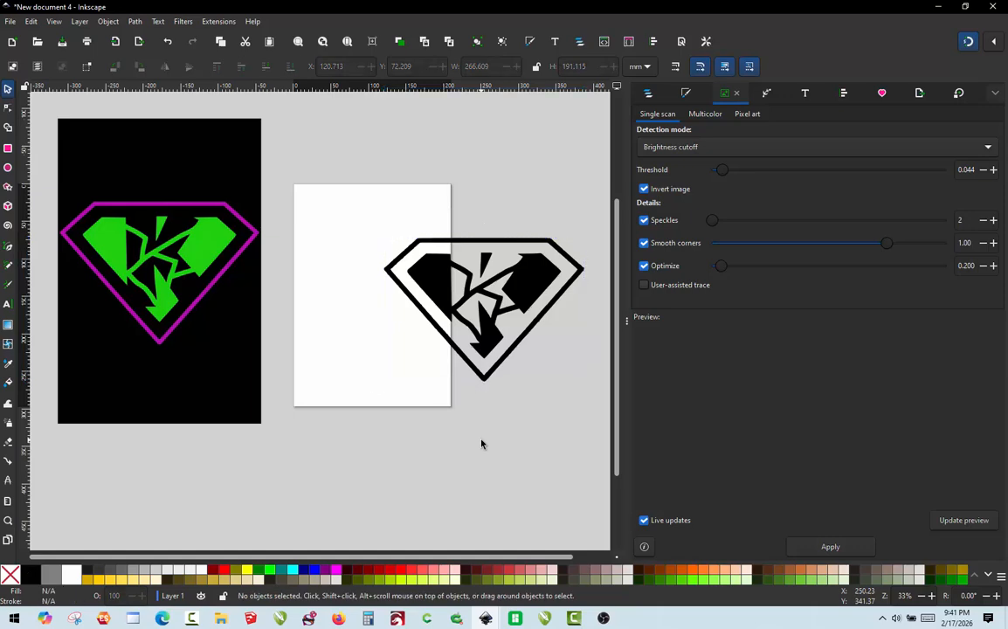
# - Break the traced logo apart into separate paths and clear the selection
pyautogui.click(526, 288)
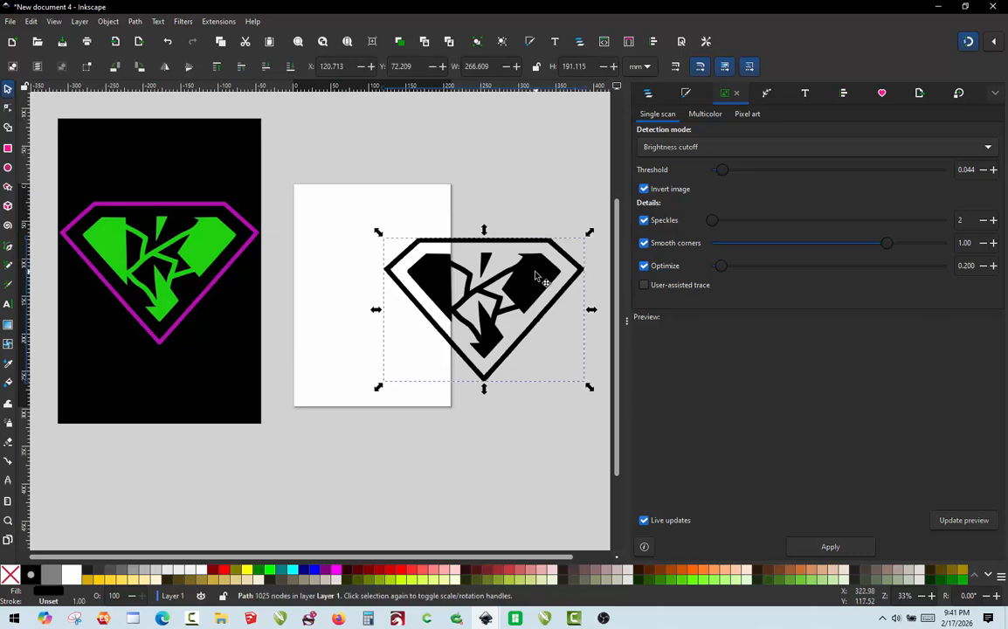
pyautogui.click(134, 22)
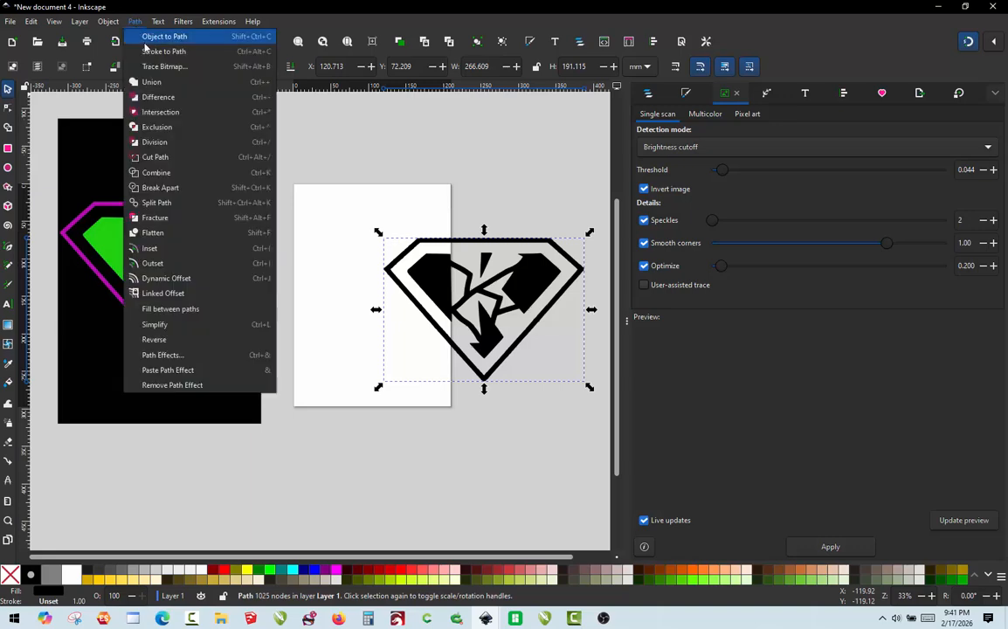
pyautogui.click(160, 187)
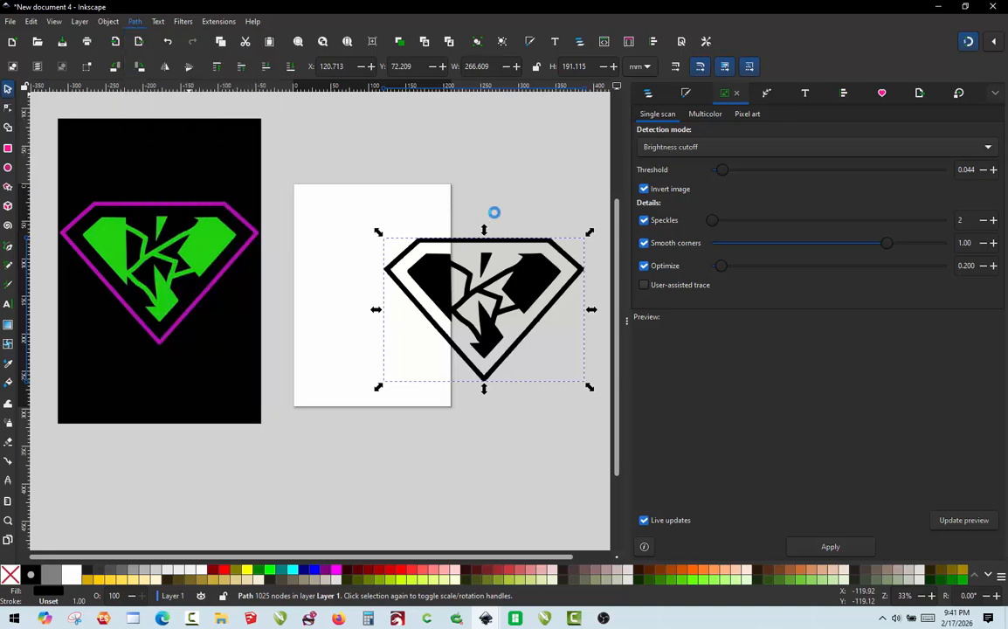
pyautogui.click(536, 197)
# - Try moving the outer diamond shape up off the other pieces, and undo the move
pyautogui.keyDown('ctrl'); pyautogui.scroll(3, 570, 238); pyautogui.keyUp('ctrl')
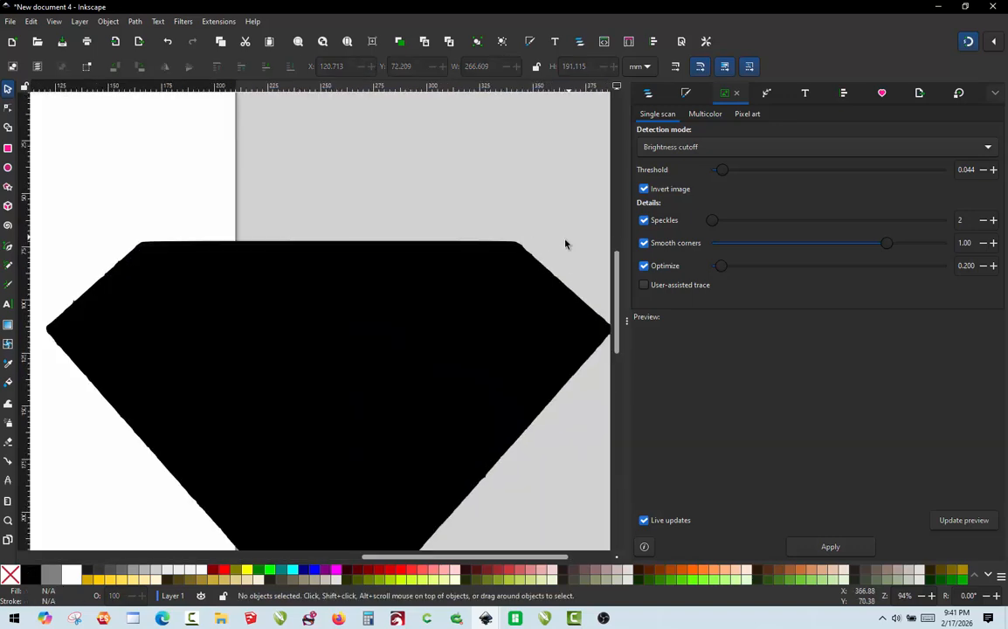
pyautogui.keyDown('ctrl'); pyautogui.scroll(2, 534, 249); pyautogui.keyUp('ctrl')
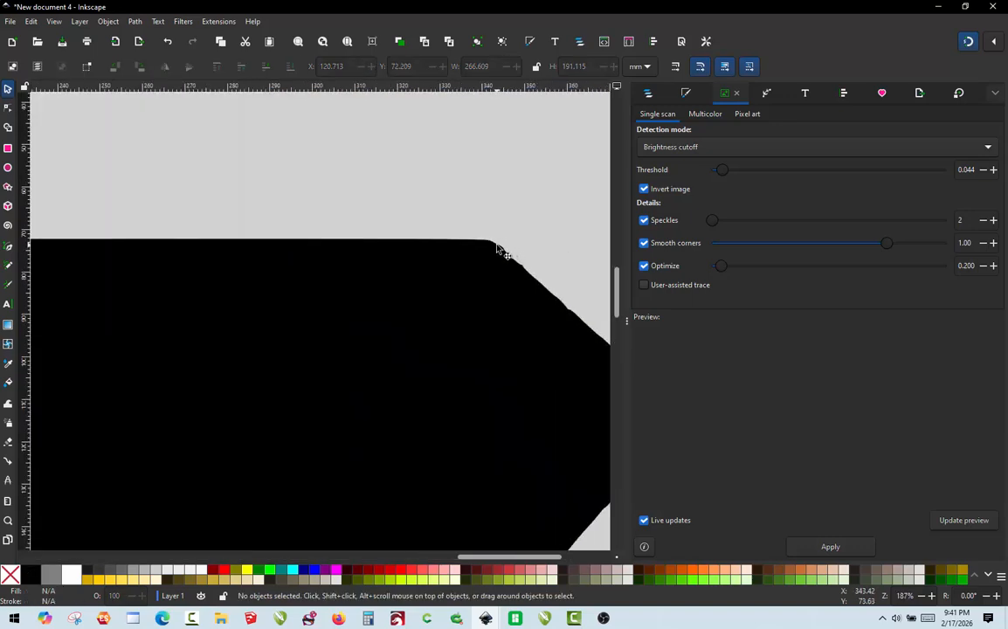
pyautogui.click(497, 250)
pyautogui.keyDown('ctrl'); pyautogui.scroll(-3, 499, 248); pyautogui.keyUp('ctrl')
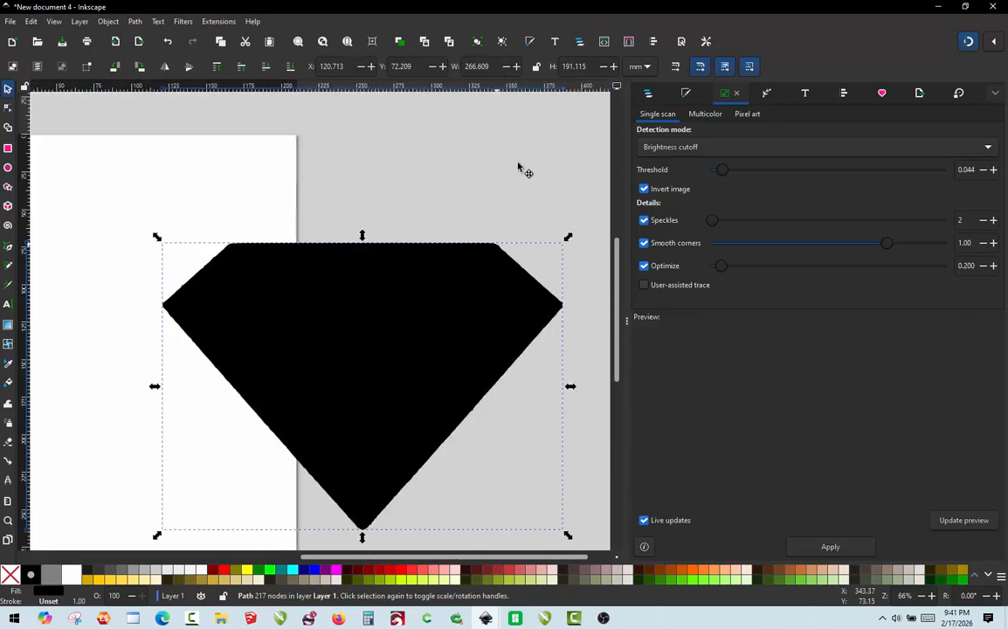
pyautogui.moveTo(497, 245); pyautogui.dragTo(518, 166)
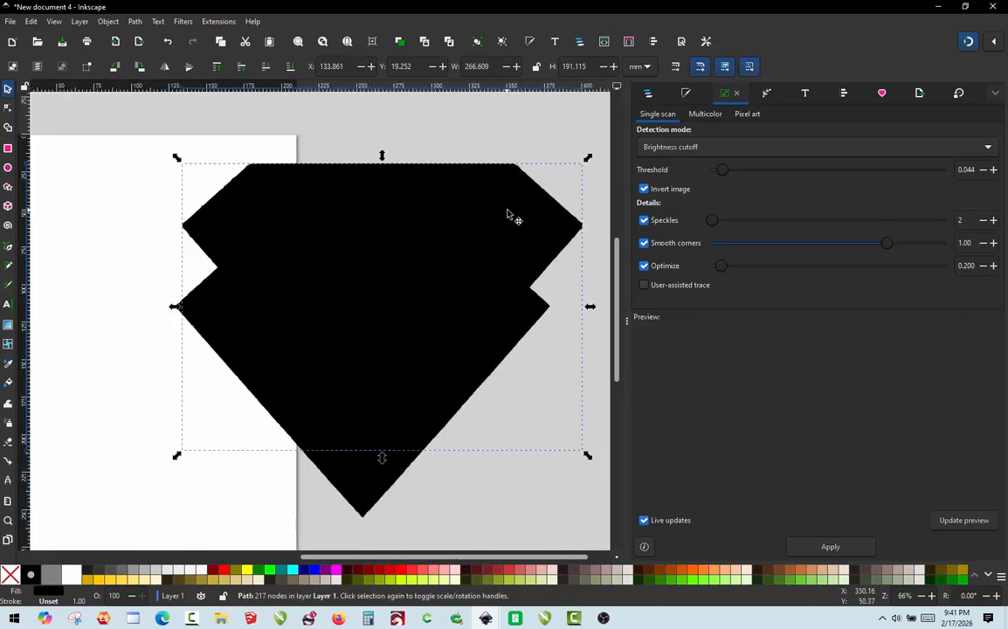
pyautogui.hotkey('ctrl', 'z')
# - Duplicate the outer diamond shape and rename the copy "Backgrpund"
pyautogui.press('ctrl')
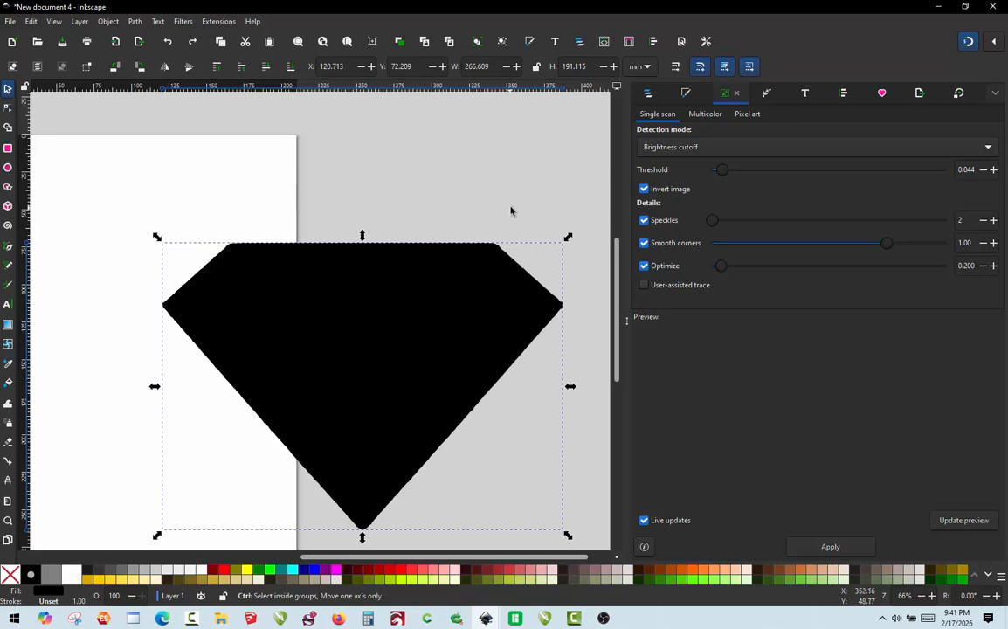
pyautogui.click(648, 92)
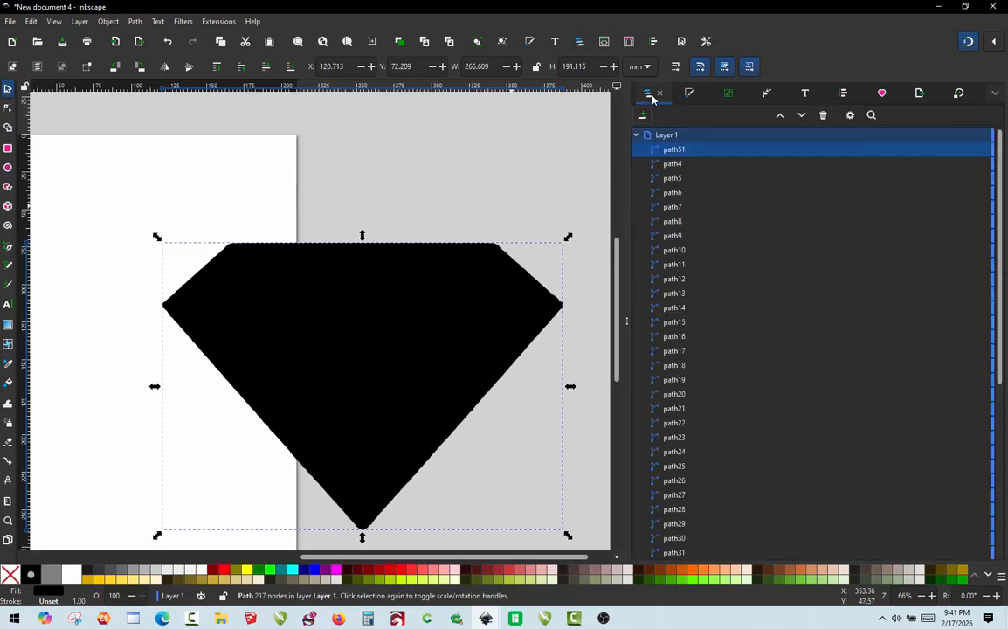
pyautogui.click(674, 151)
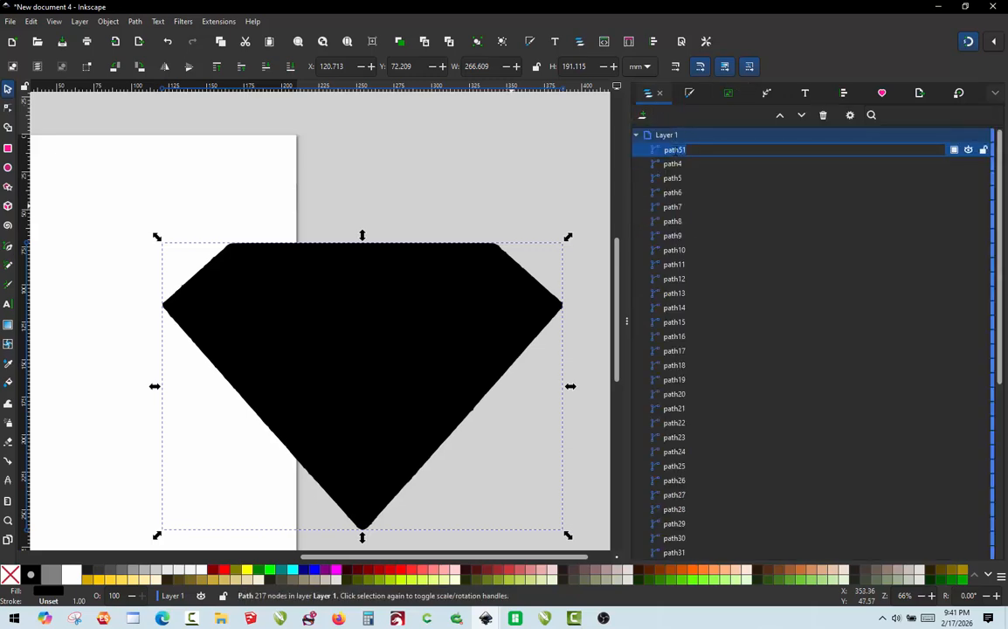
pyautogui.write('Backgrpund')
pyautogui.press('Return')
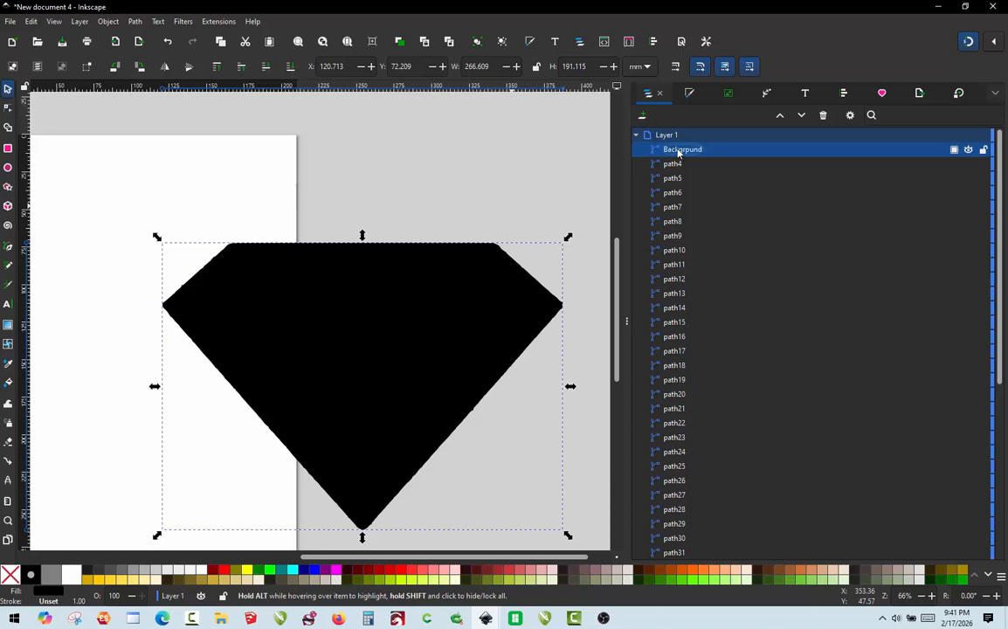
# - Hide the Backgrpund path and switch the canvas to outline display mode
pyautogui.click(968, 150)
pyautogui.click(498, 199)
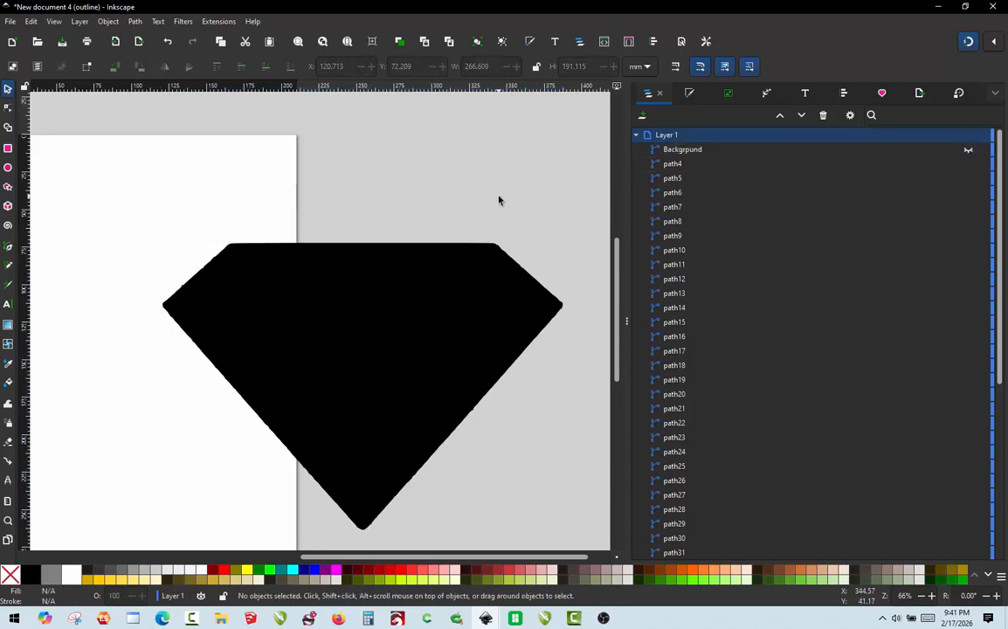
# - Combine the inner and outer diamond frame outlines into one path and rename it "Border"
pyautogui.click(496, 259)
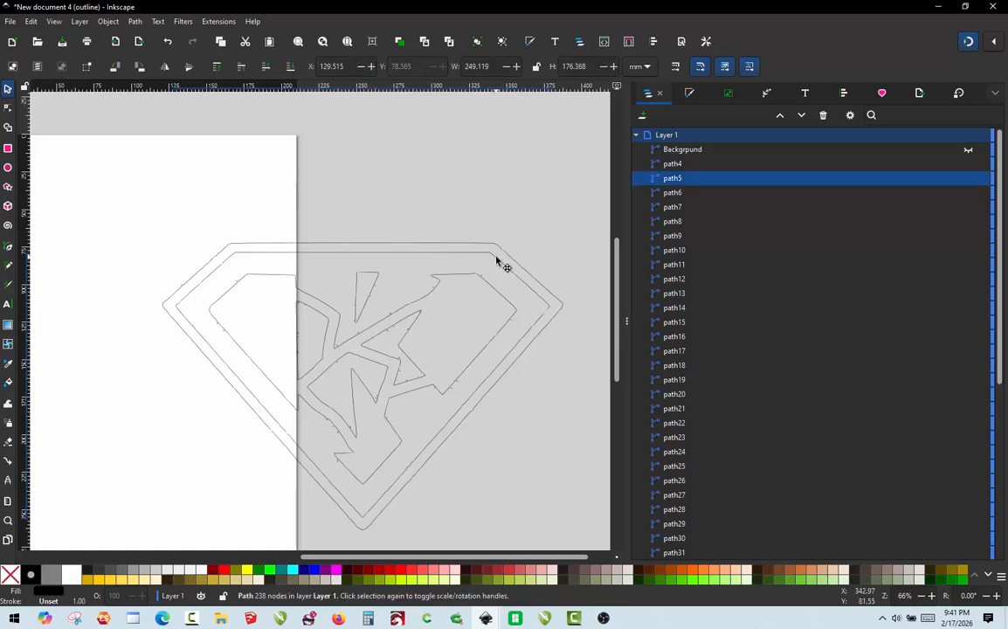
pyautogui.keyDown('shift'); pyautogui.click(498, 251); pyautogui.keyUp('shift')
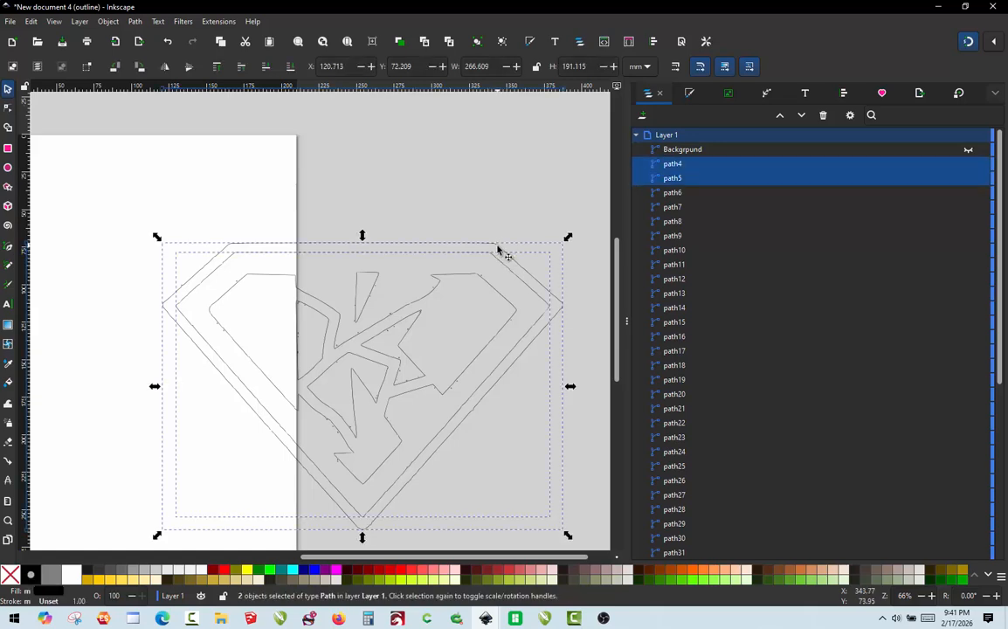
pyautogui.click(137, 20)
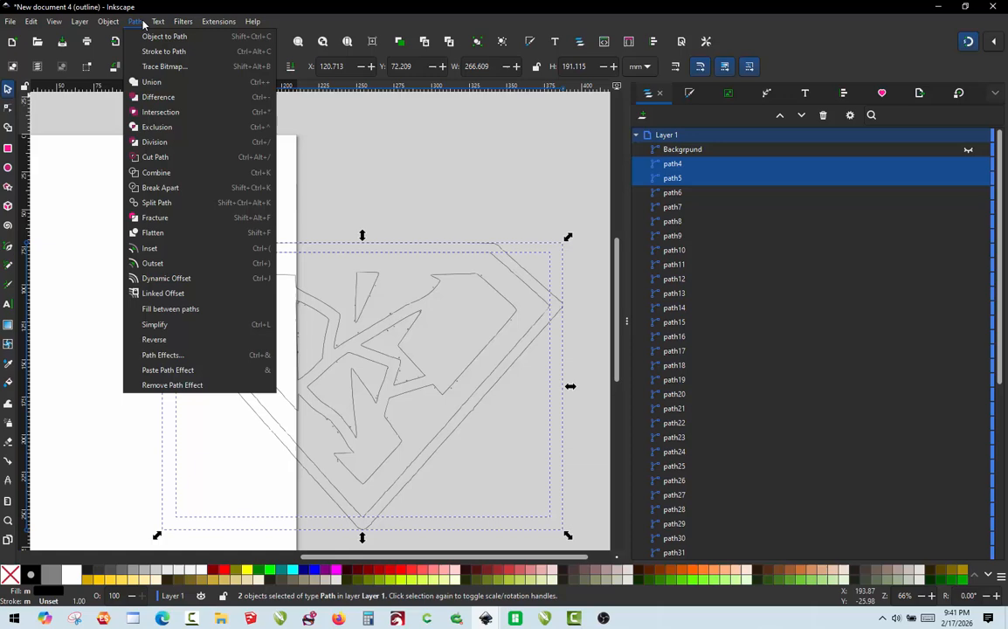
pyautogui.click(173, 173)
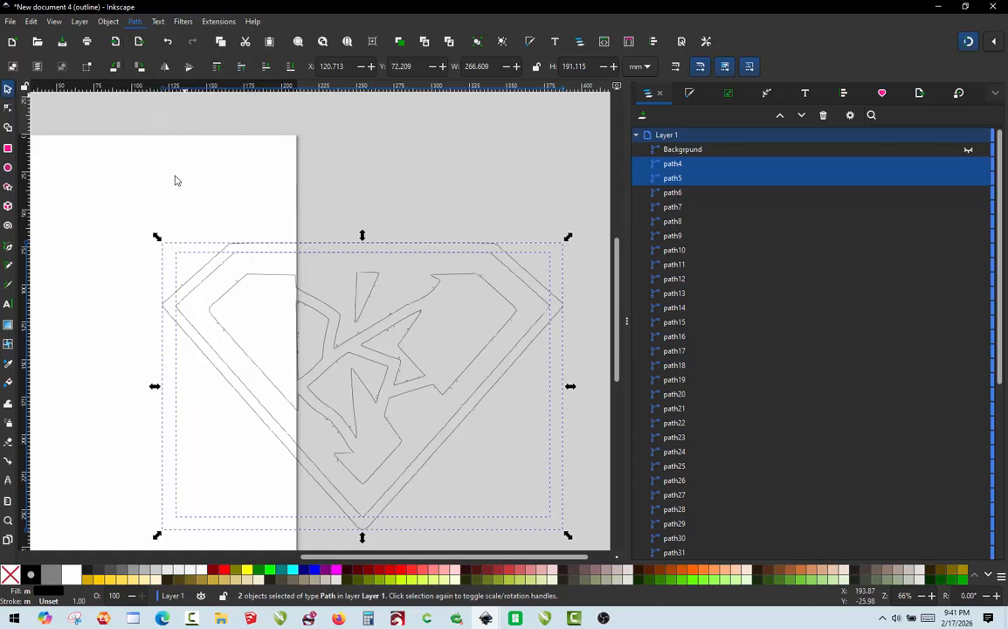
pyautogui.doubleClick(678, 164)
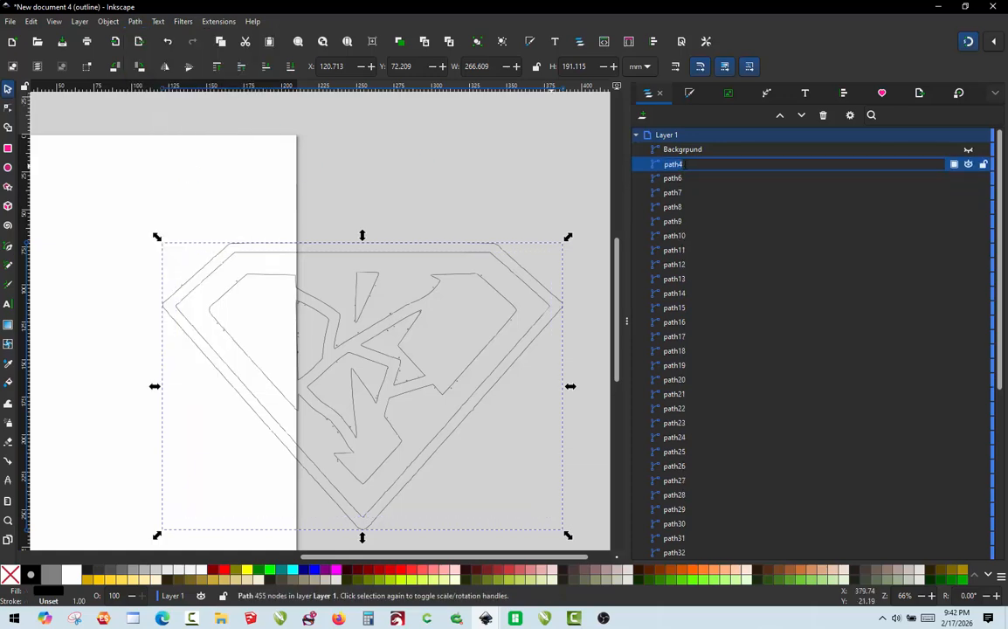
pyautogui.write('Border')
pyautogui.press('Return')
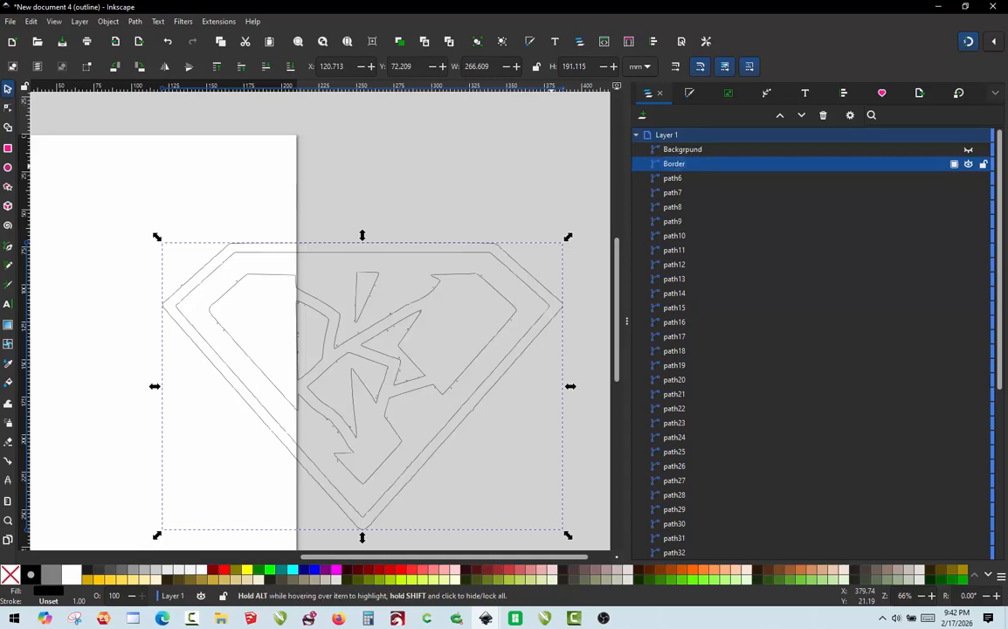
pyautogui.click(461, 163)
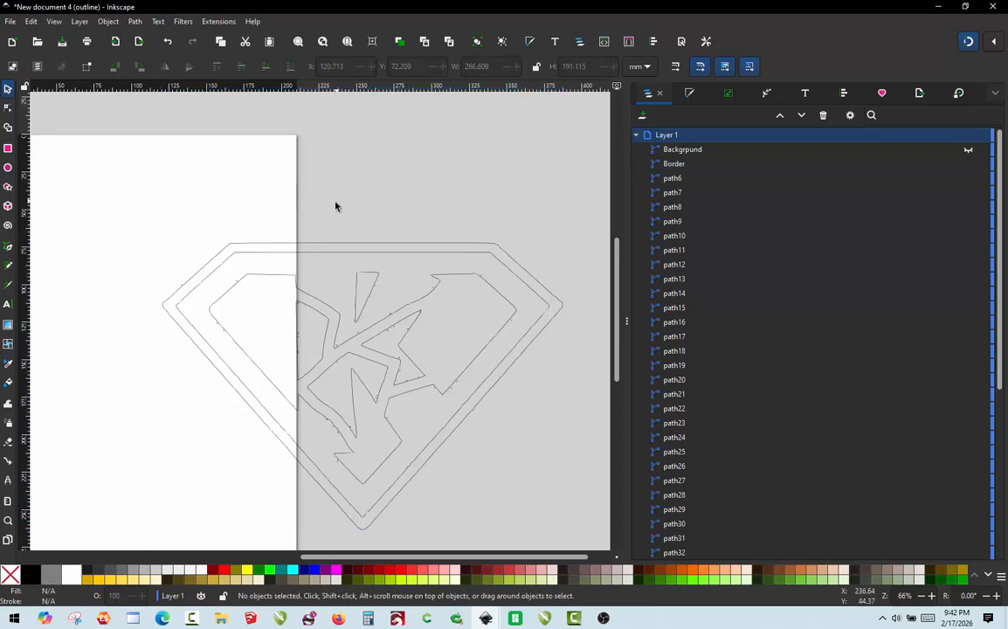
# - Select the large inner emblem outline together with its left, upper wedge and right-hand cutout outlines
pyautogui.scroll(-2, 297, 244)
pyautogui.scroll(1, 291, 257)
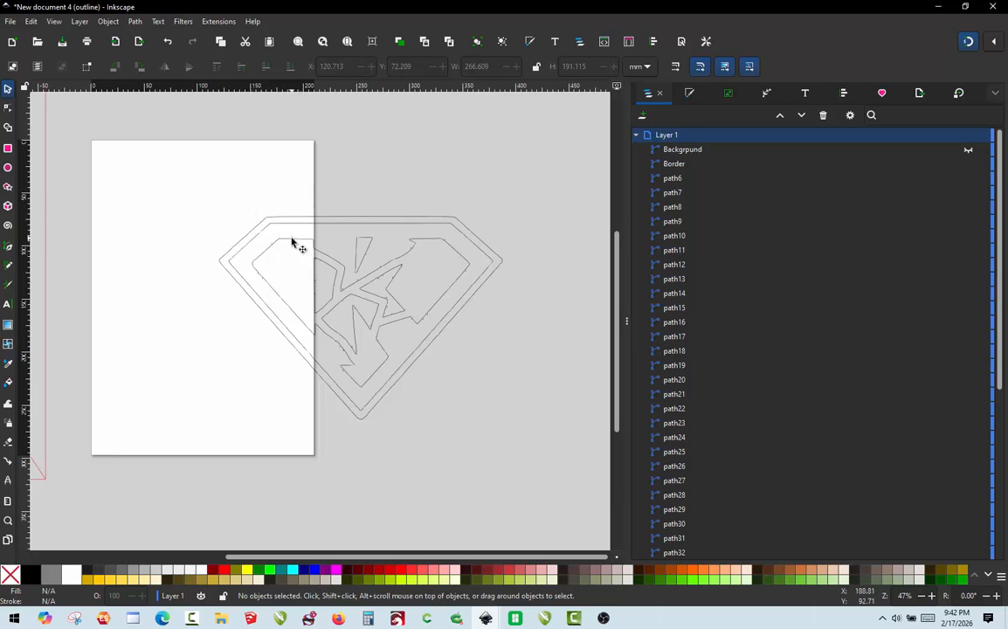
pyautogui.click(294, 242)
pyautogui.scroll(3, 294, 242)
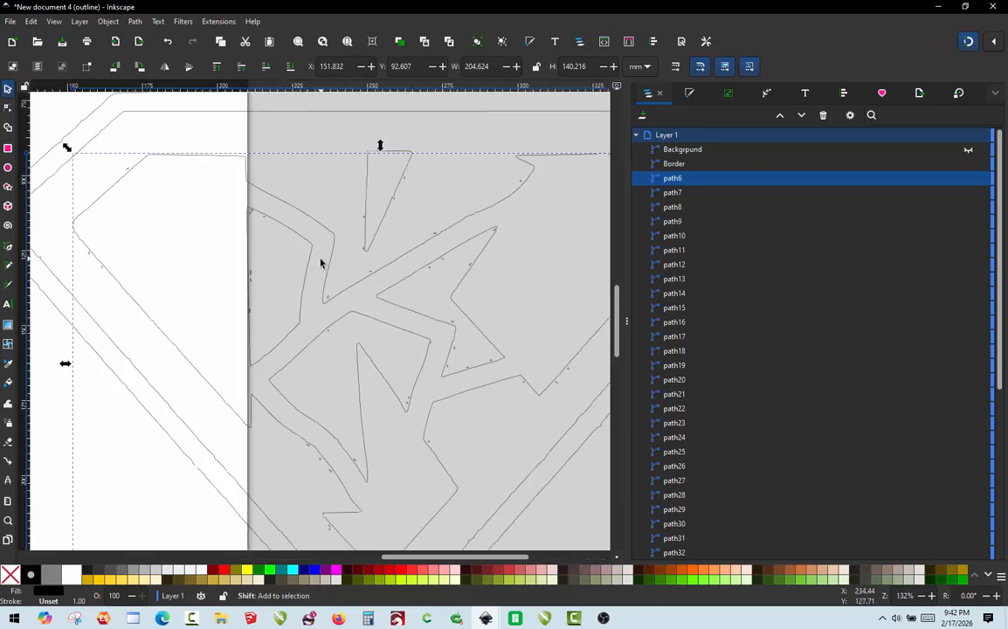
pyautogui.keyDown('shift'); pyautogui.click(311, 262); pyautogui.keyUp('shift')
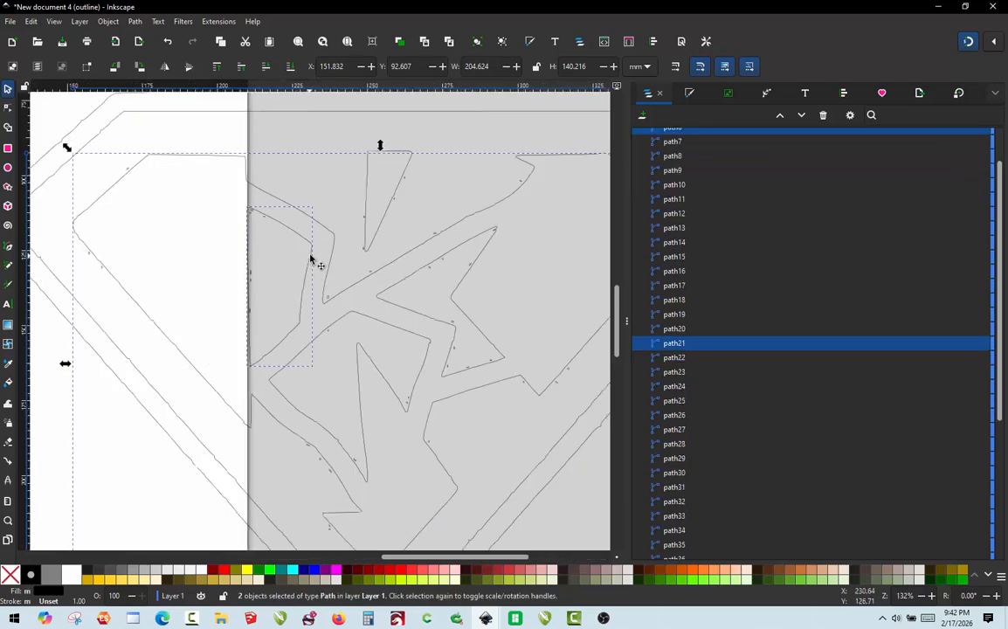
pyautogui.keyDown('shift'); pyautogui.click(367, 242); pyautogui.keyUp('shift')
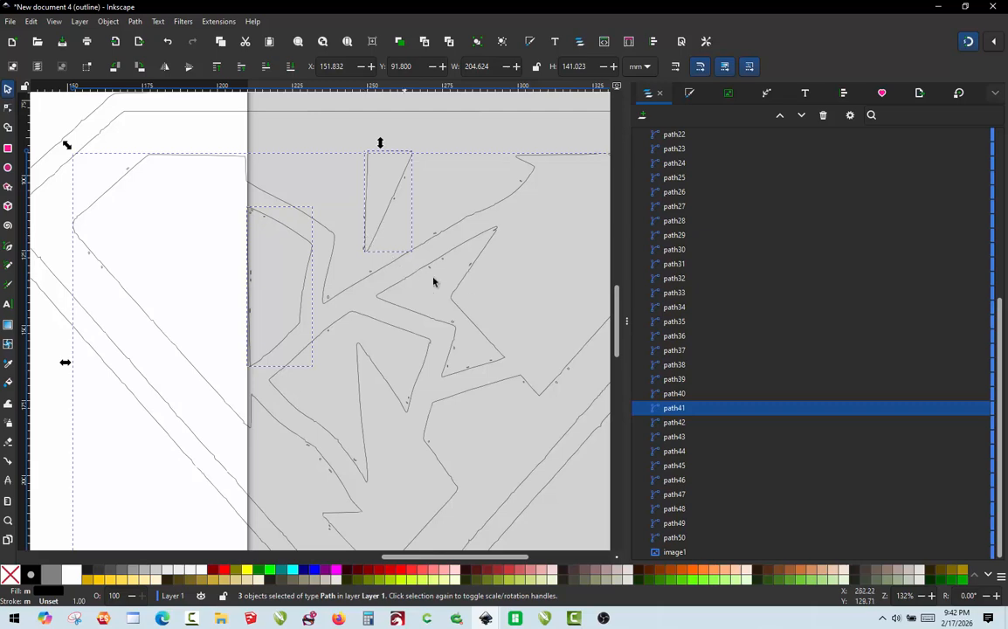
pyautogui.keyDown('shift'); pyautogui.click(454, 307); pyautogui.keyUp('shift')
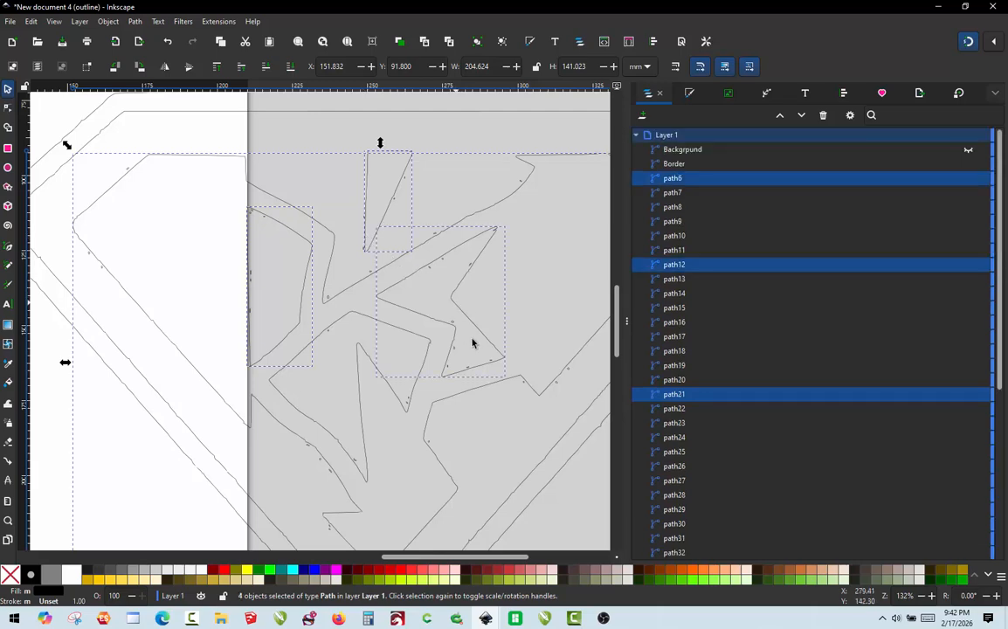
pyautogui.keyDown('shift'); pyautogui.click(531, 393); pyautogui.keyUp('shift')
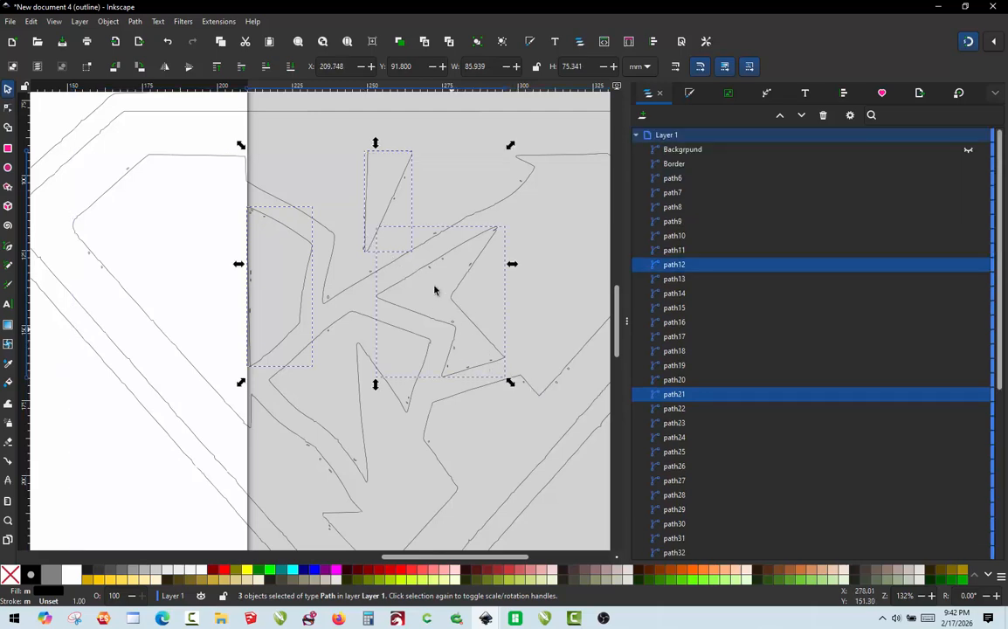
pyautogui.scroll(-3, 433, 284)
pyautogui.scroll(2, 428, 378)
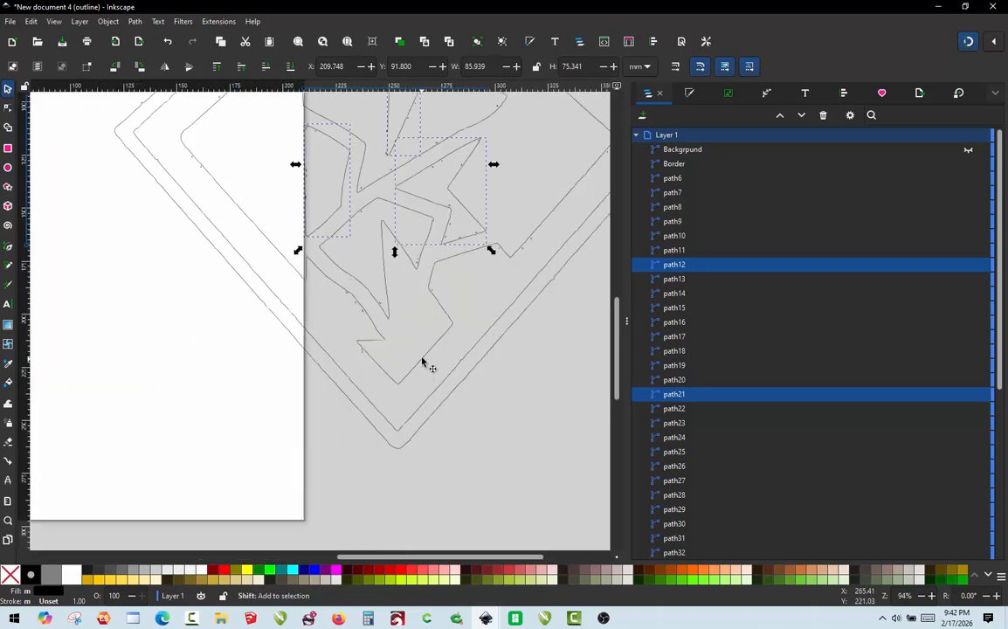
pyautogui.keyDown('shift'); pyautogui.click(424, 359); pyautogui.keyUp('shift')
# - Try moving the four selected emblem outlines out of the diamond frame, and undo the move
pyautogui.scroll(-3, 423, 359)
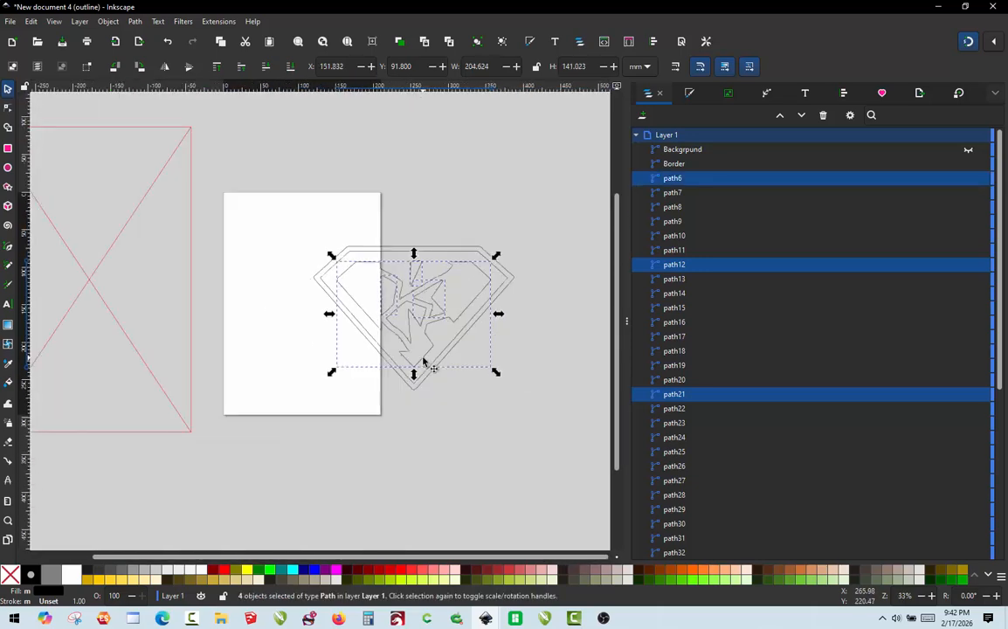
pyautogui.moveTo(423, 360); pyautogui.dragTo(341, 397)
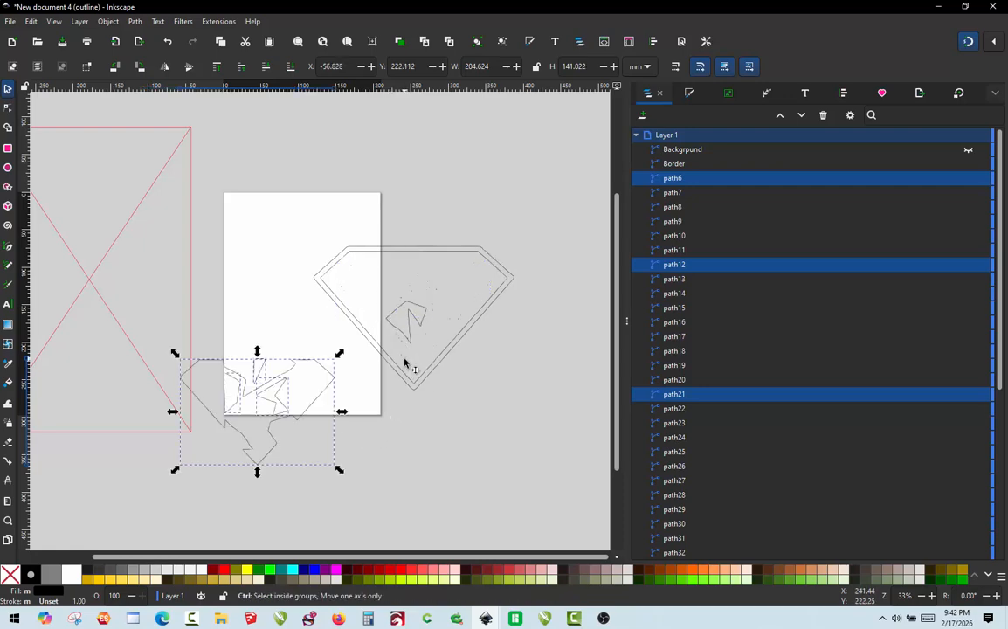
pyautogui.hotkey('ctrl', 'z')
# - Add the lower-middle cutout outline to the selected emblem pieces and combine all five into one path
pyautogui.scroll(2, 401, 349)
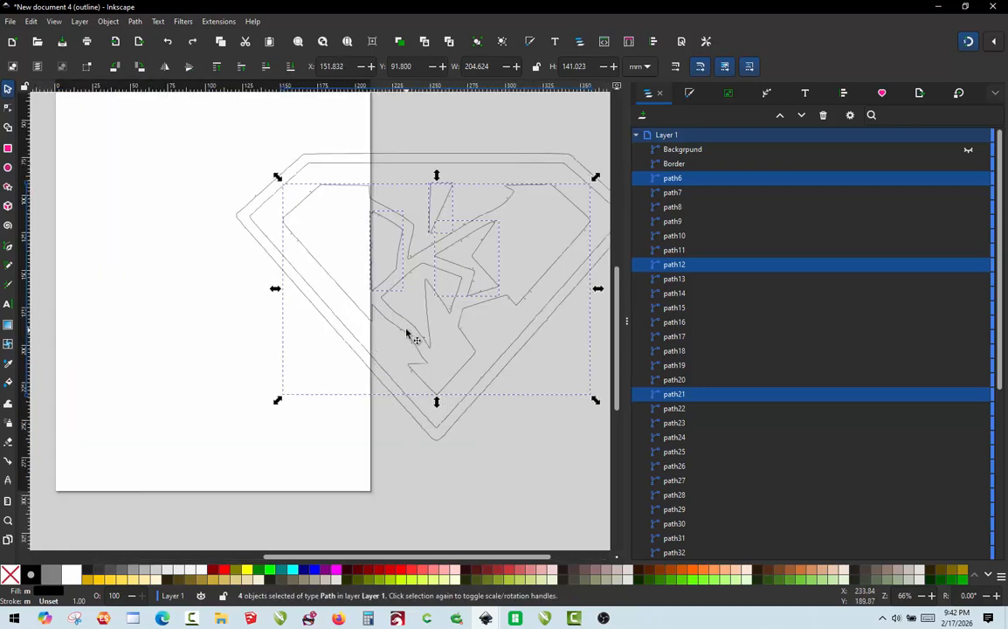
pyautogui.keyDown('shift'); pyautogui.click(401, 320); pyautogui.keyUp('shift')
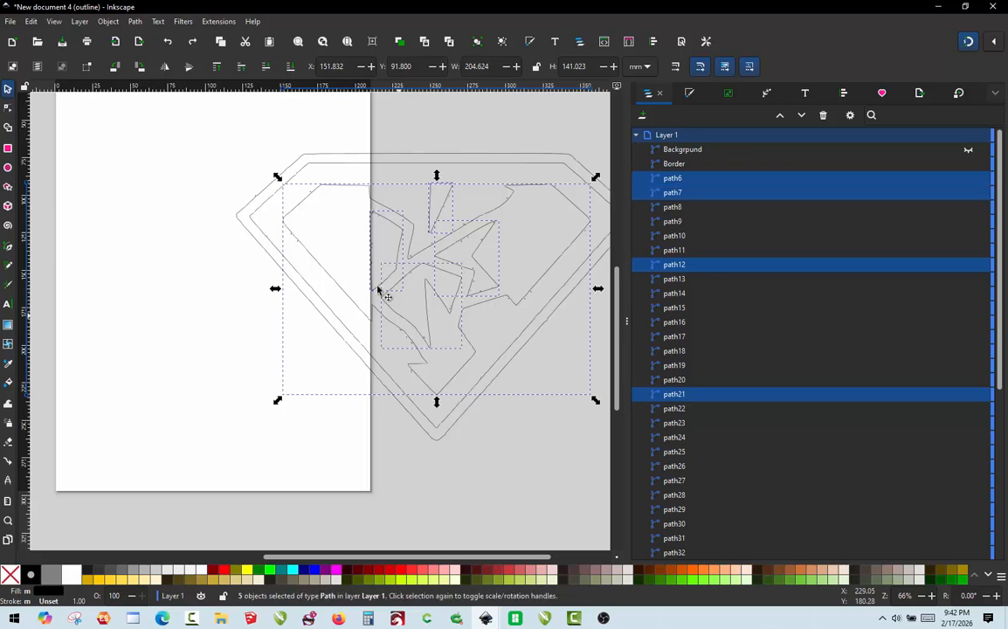
pyautogui.click(134, 21)
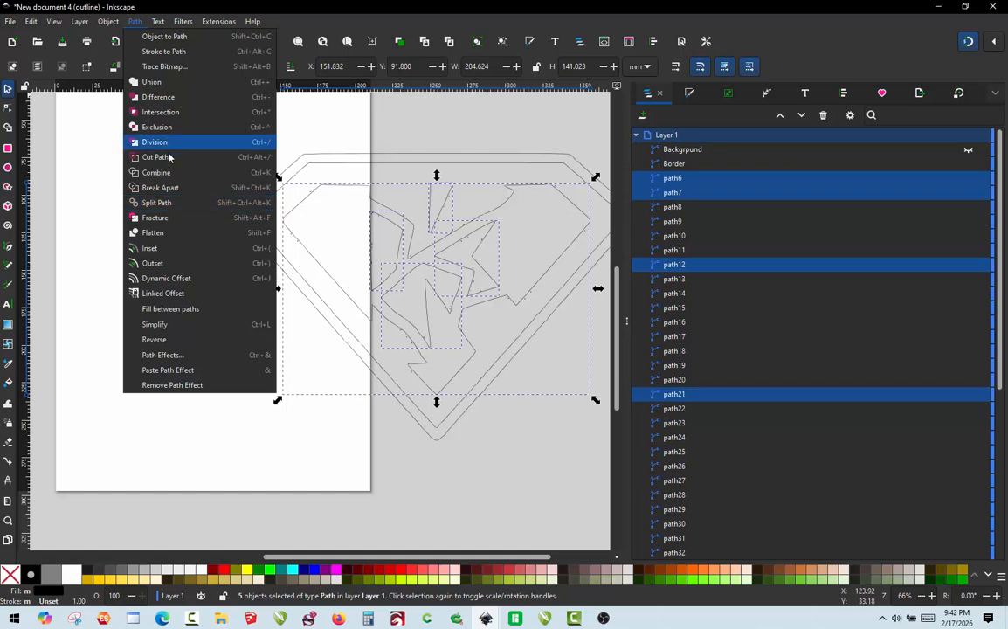
pyautogui.press('Escape')
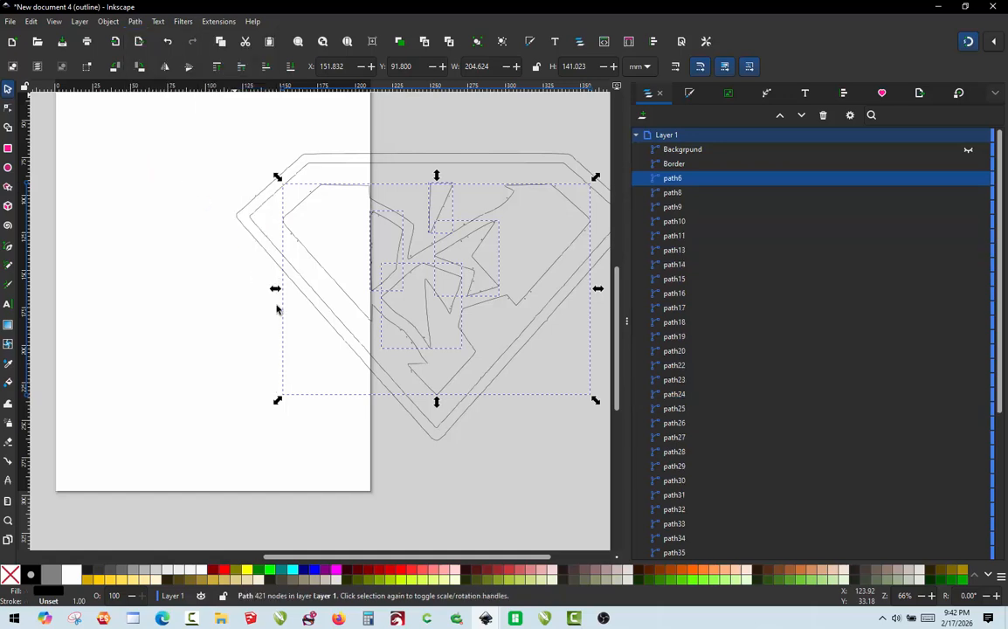
# - Delete all the small stray traced paths scattered inside the diamond, keeping the border and the combined emblem
pyautogui.click(254, 345)
pyautogui.scroll(-1, 249, 336)
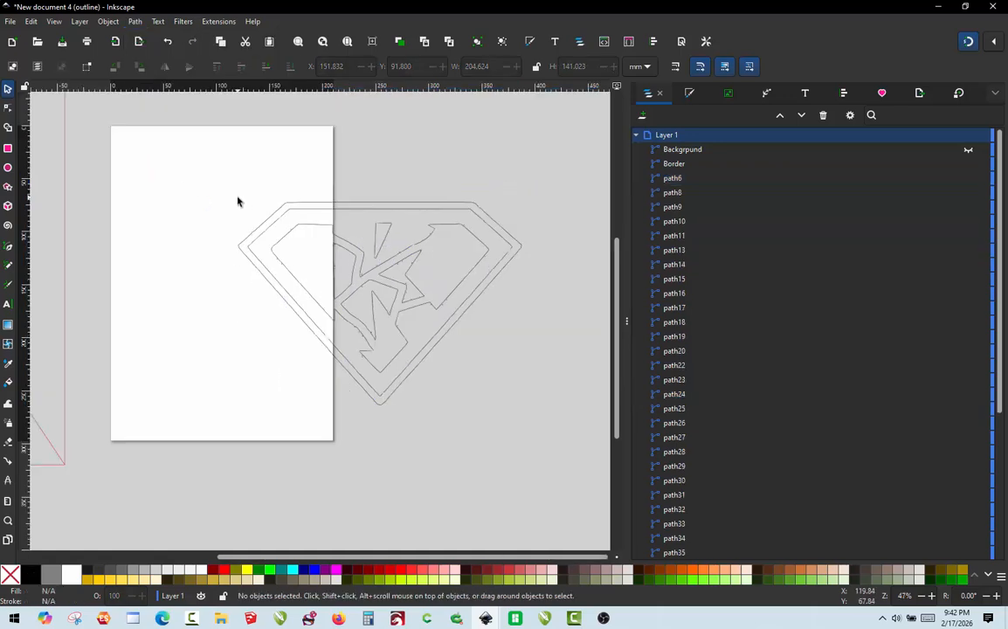
pyautogui.moveTo(233, 188); pyautogui.dragTo(483, 499)
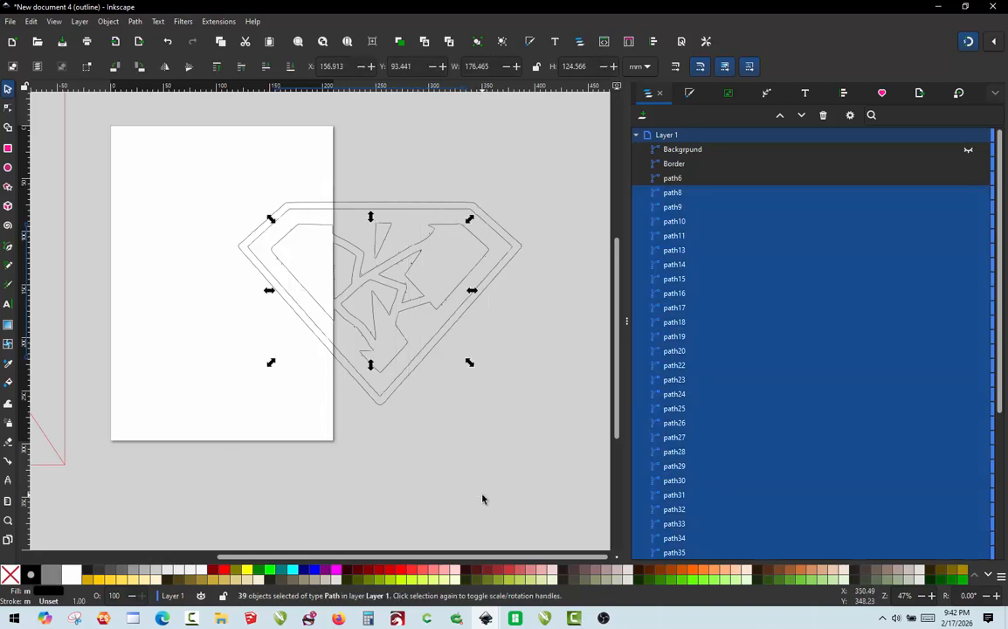
pyautogui.press('Delete')
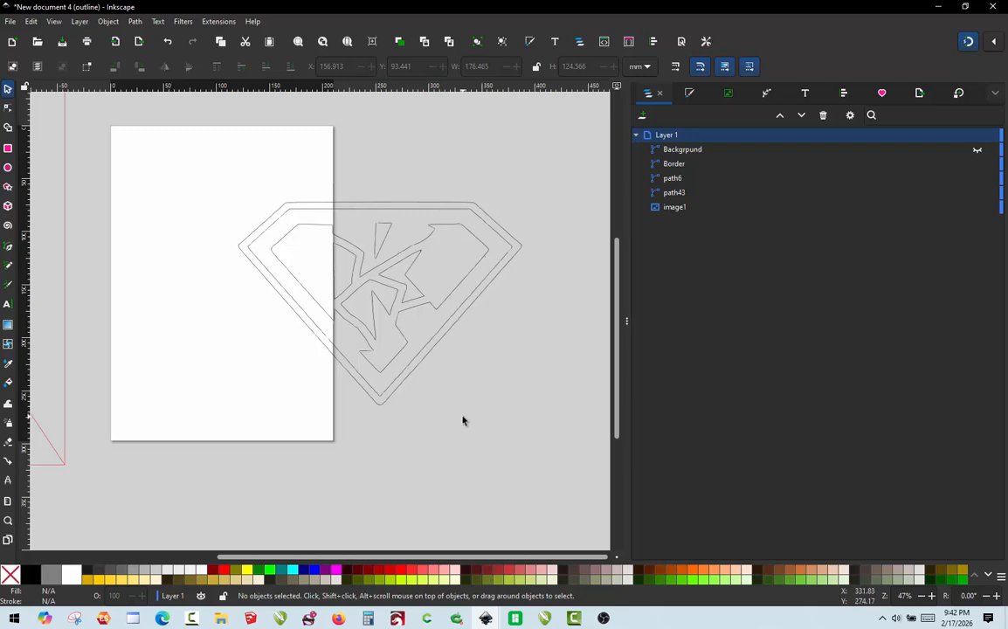
# - Rename the combined emblem path "Logo" and delete the tiny leftover path43
pyautogui.click(676, 150)
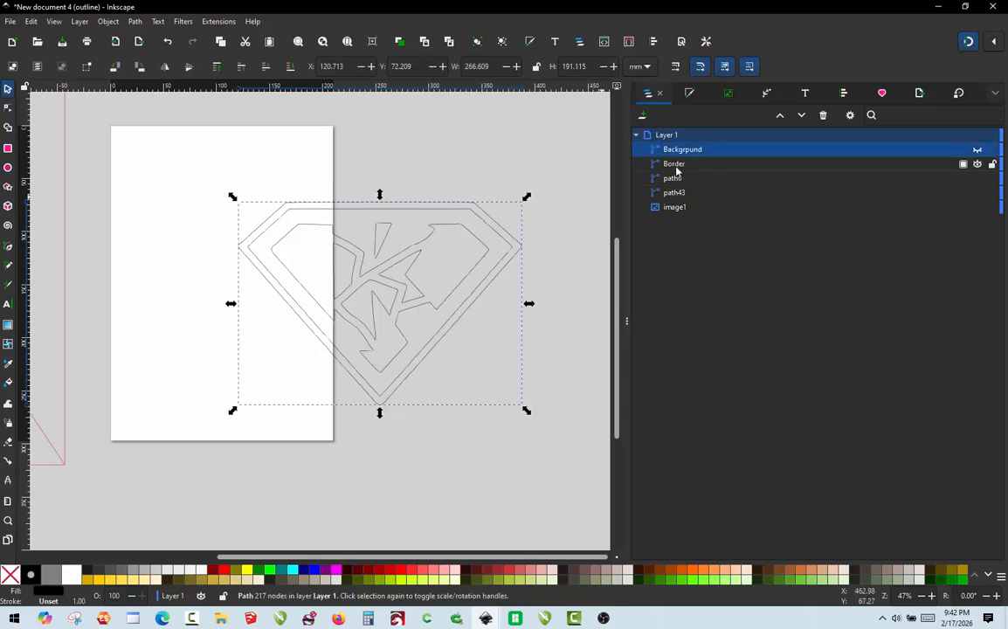
pyautogui.click(676, 167)
pyautogui.click(672, 179)
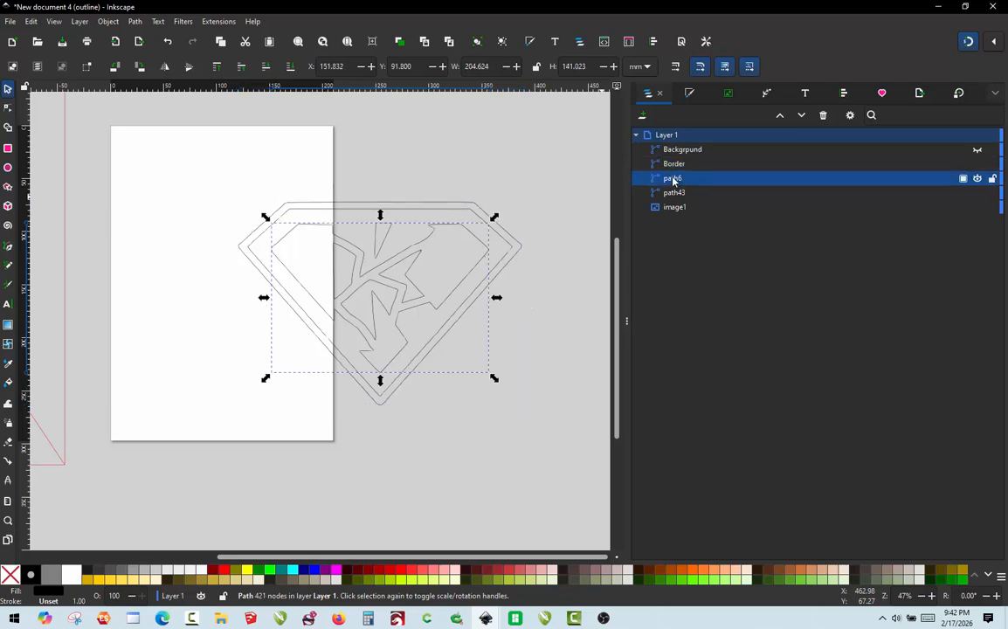
pyautogui.doubleClick(673, 179)
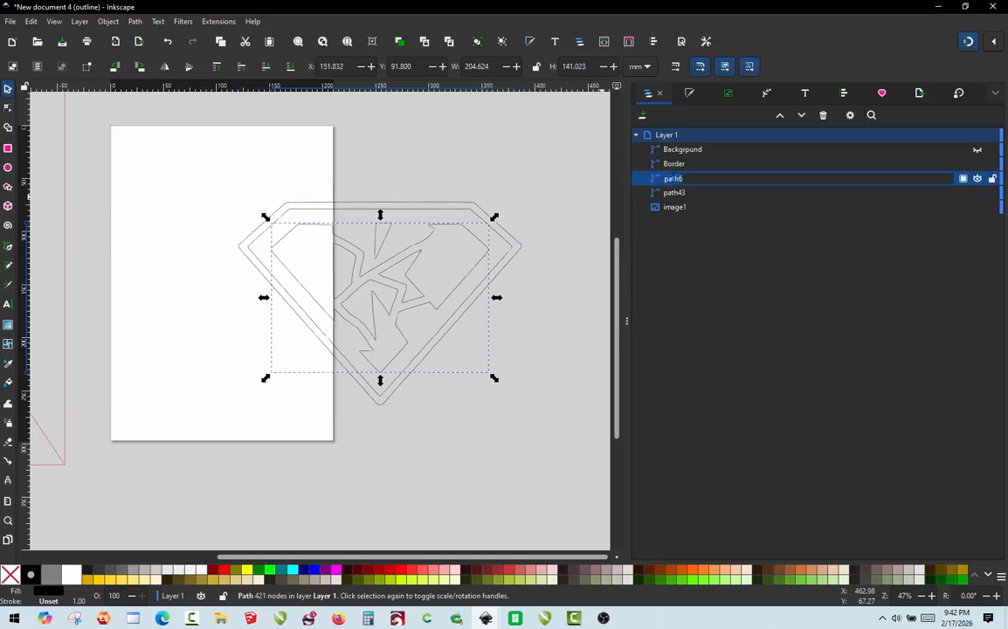
pyautogui.write('Logo')
pyautogui.press('Return')
pyautogui.click(674, 194)
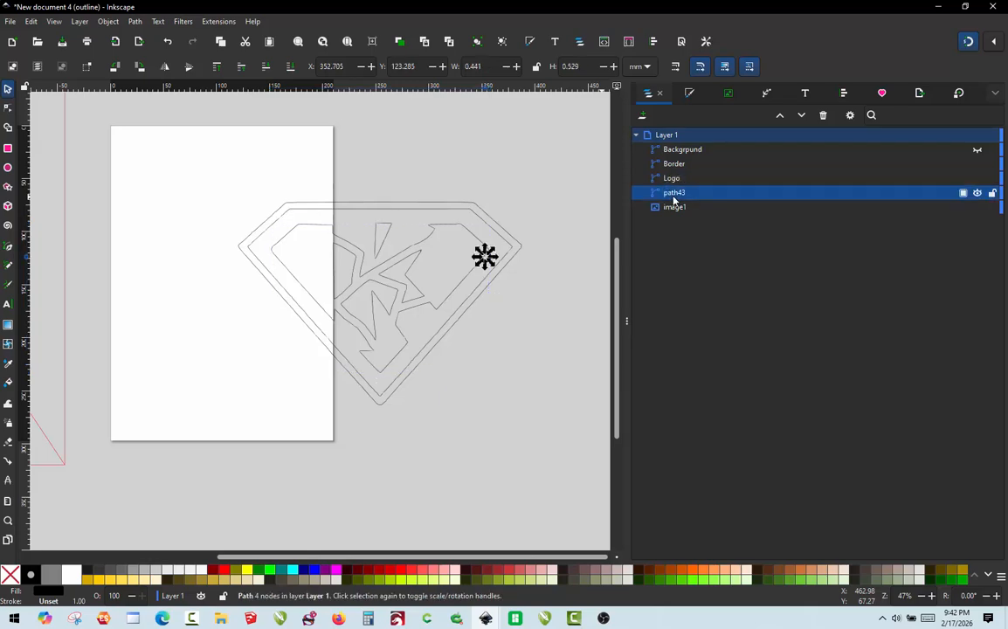
pyautogui.press('Delete')
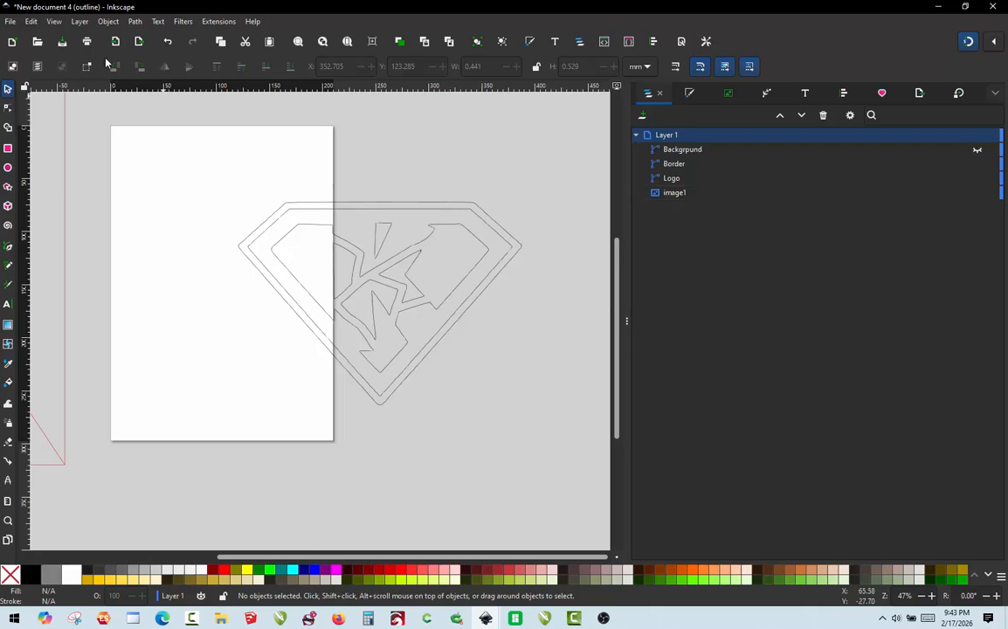
# - Scale the Border and Logo paths together to 150 mm wide with locked proportions and move them onto the page
pyautogui.moveTo(223, 170); pyautogui.dragTo(535, 449)
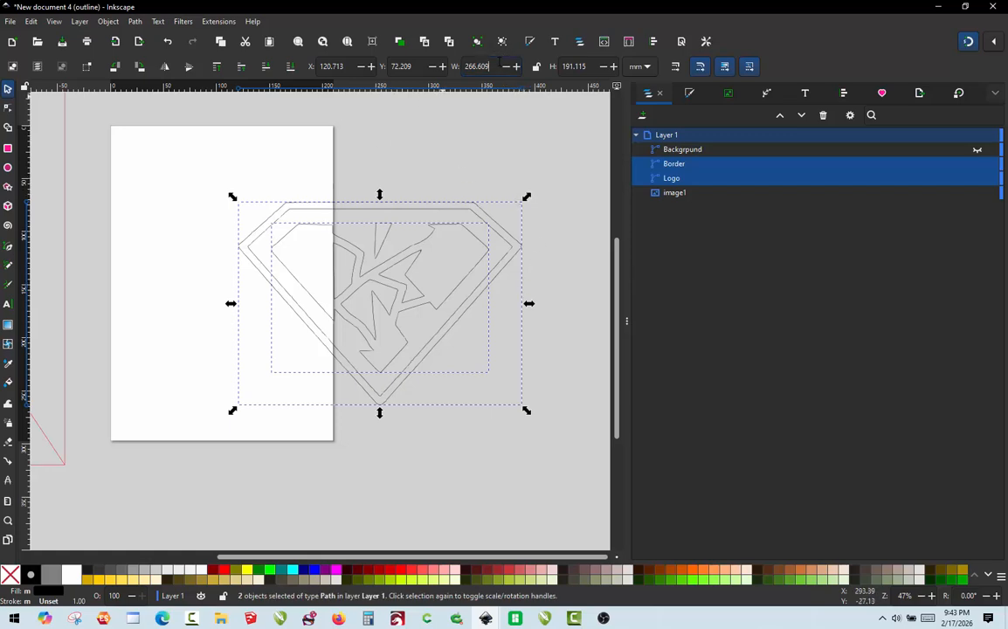
pyautogui.press('BackSpace')
pyautogui.click(536, 68)
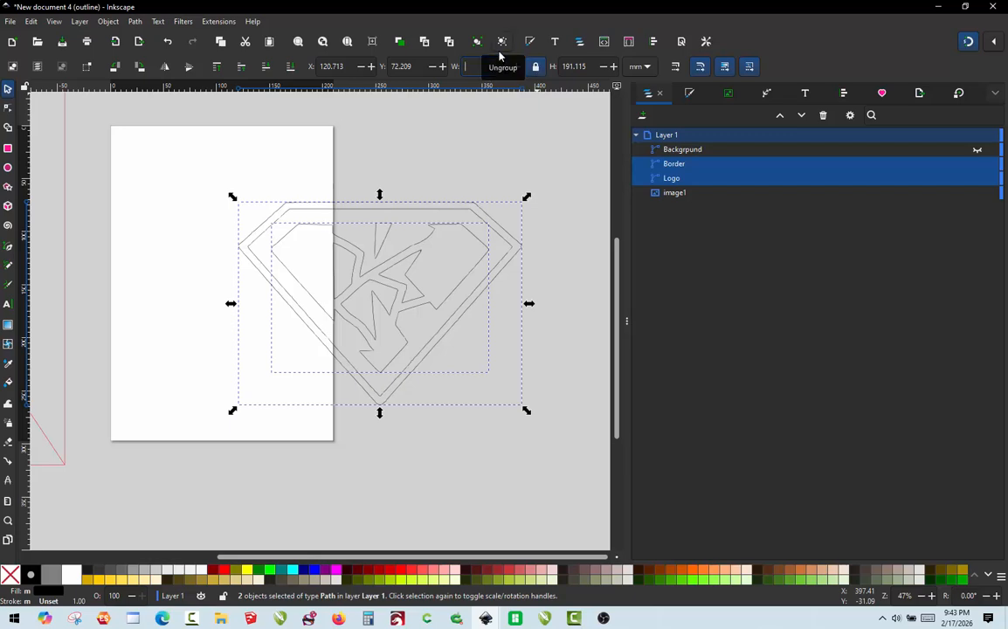
pyautogui.write('150')
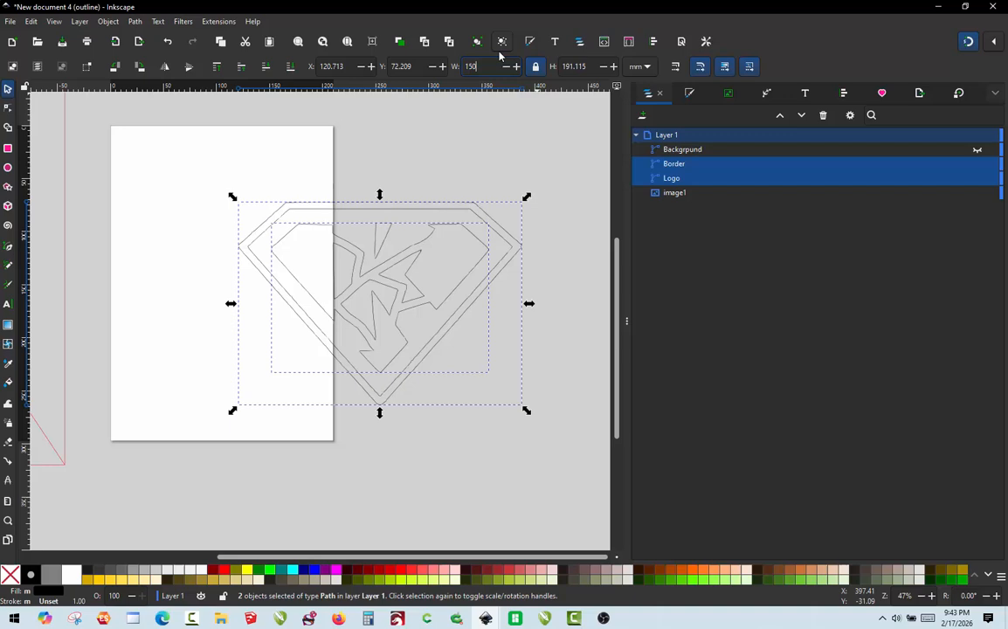
pyautogui.press('Return')
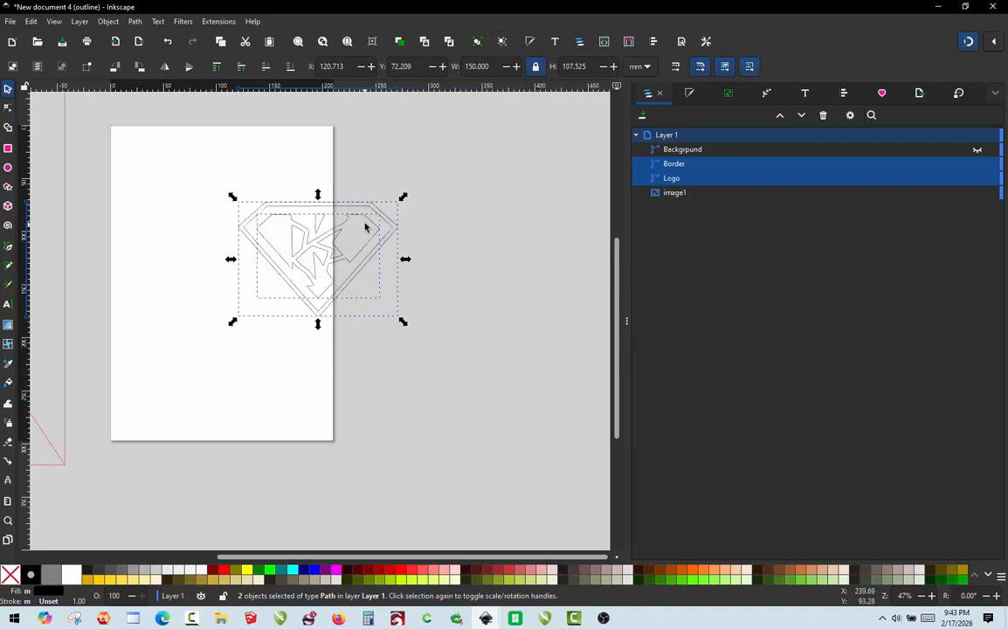
pyautogui.moveTo(345, 218); pyautogui.dragTo(246, 253)
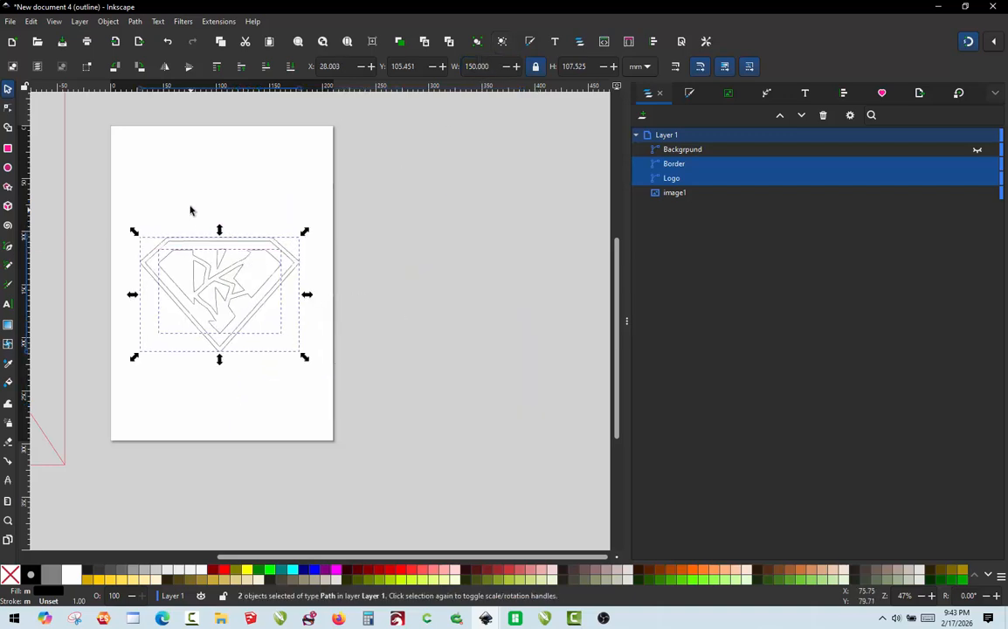
# - Save the drawing to the Desktop as an Inkscape SVG named "DiamondHype"
pyautogui.click(10, 23)
pyautogui.click(39, 126)
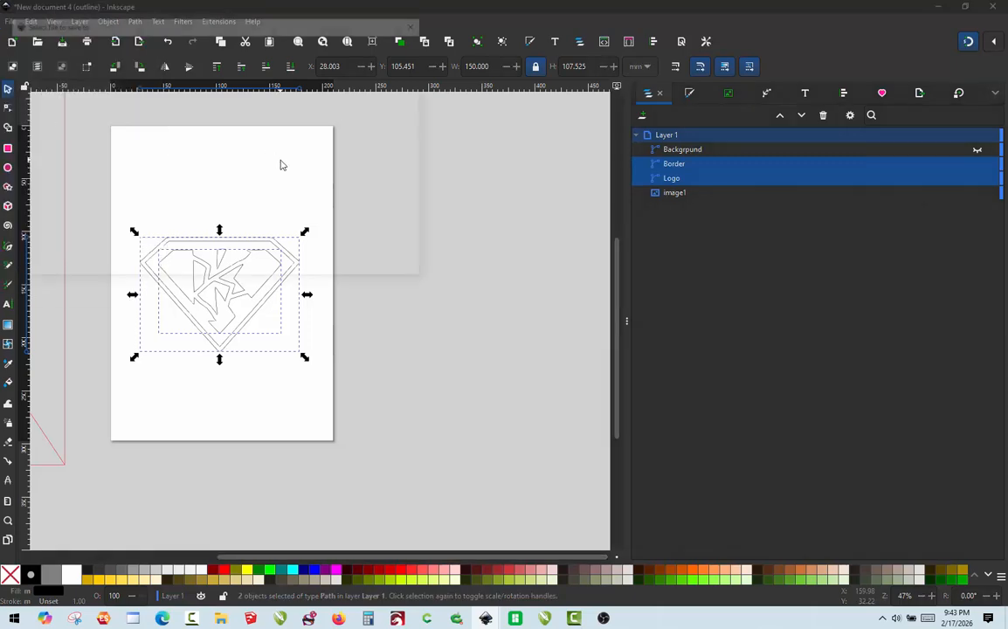
pyautogui.write('Diamo')
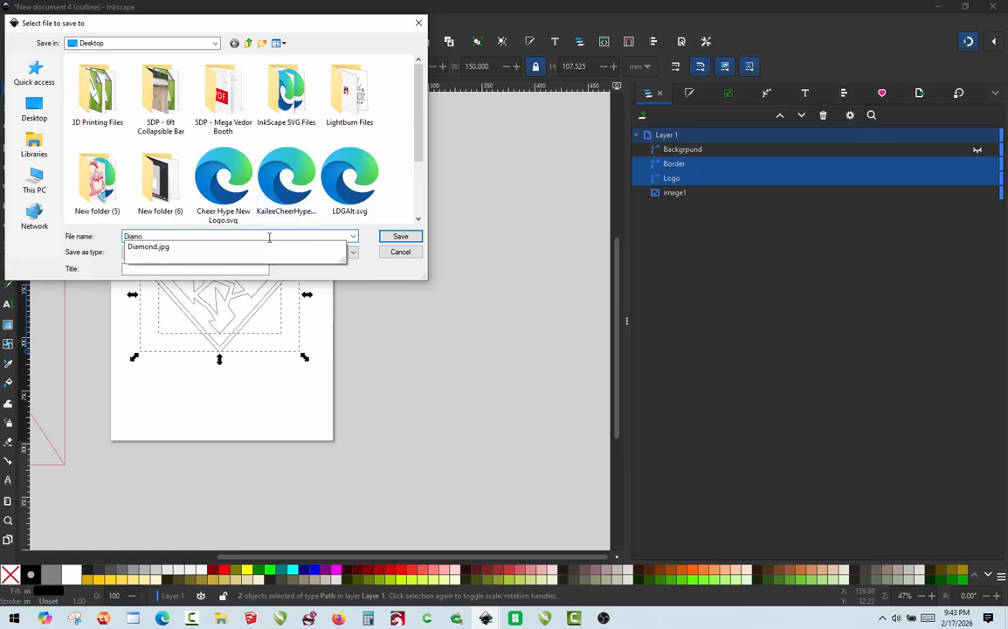
pyautogui.write('ndHype')
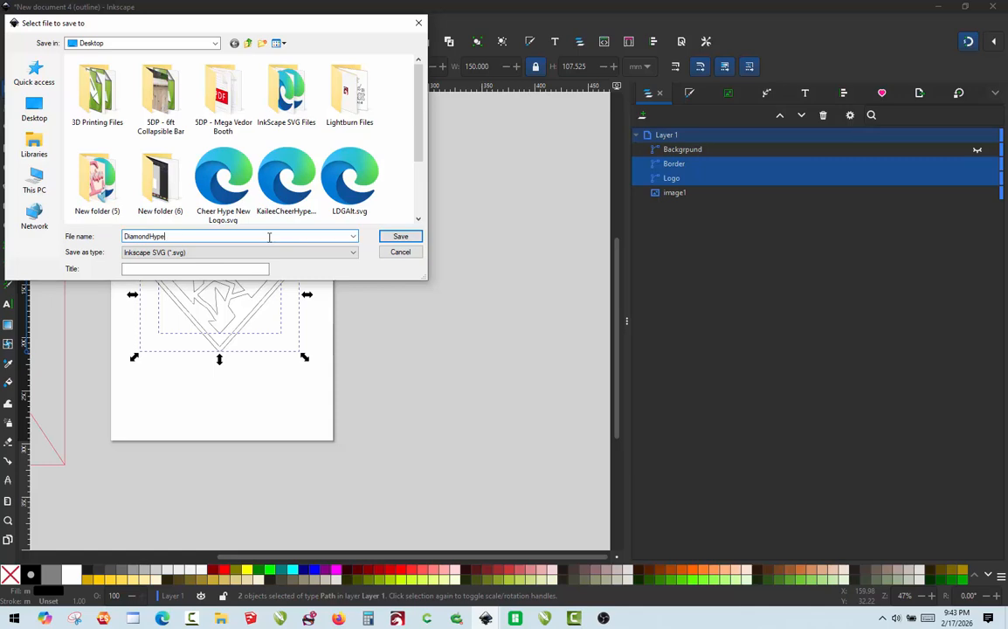
pyautogui.click(399, 237)
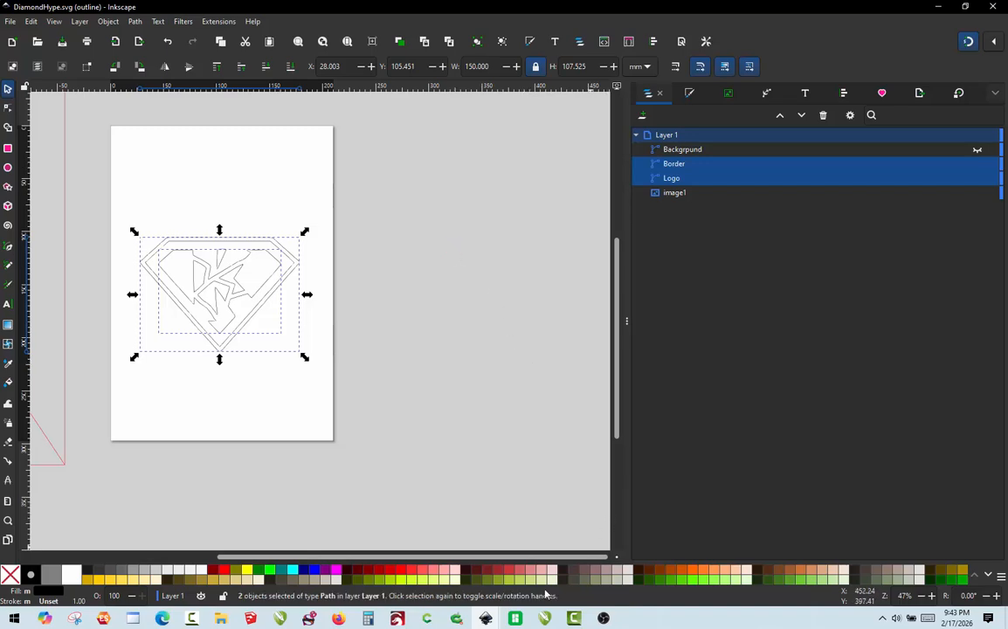
# - Switch to the empty Bambu Studio project and import DiamondHype.svg from the Desktop onto the plate
pyautogui.moveTo(517, 620)
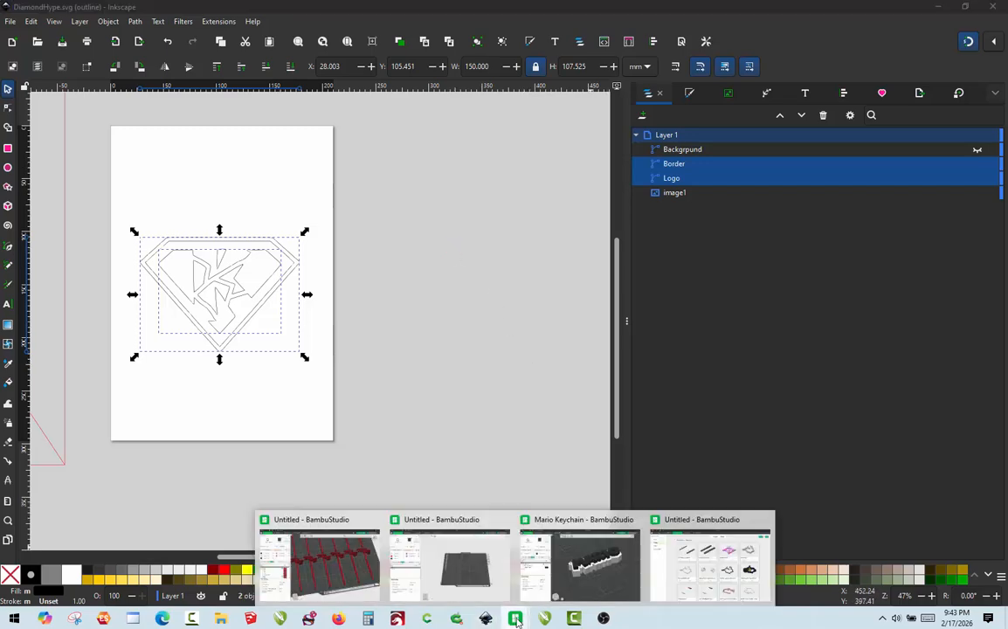
pyautogui.click(486, 567)
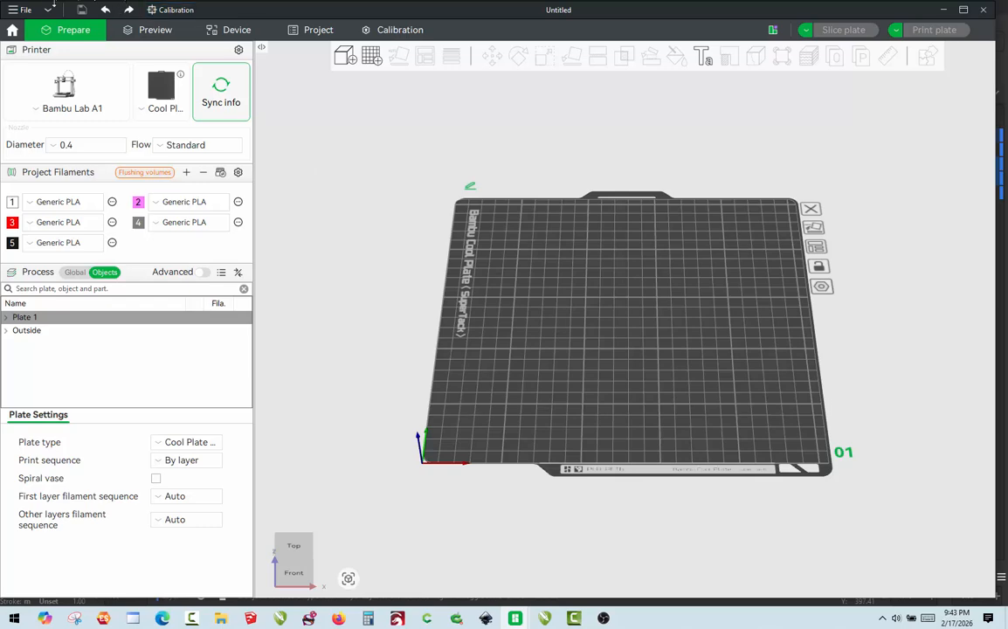
pyautogui.click(19, 10)
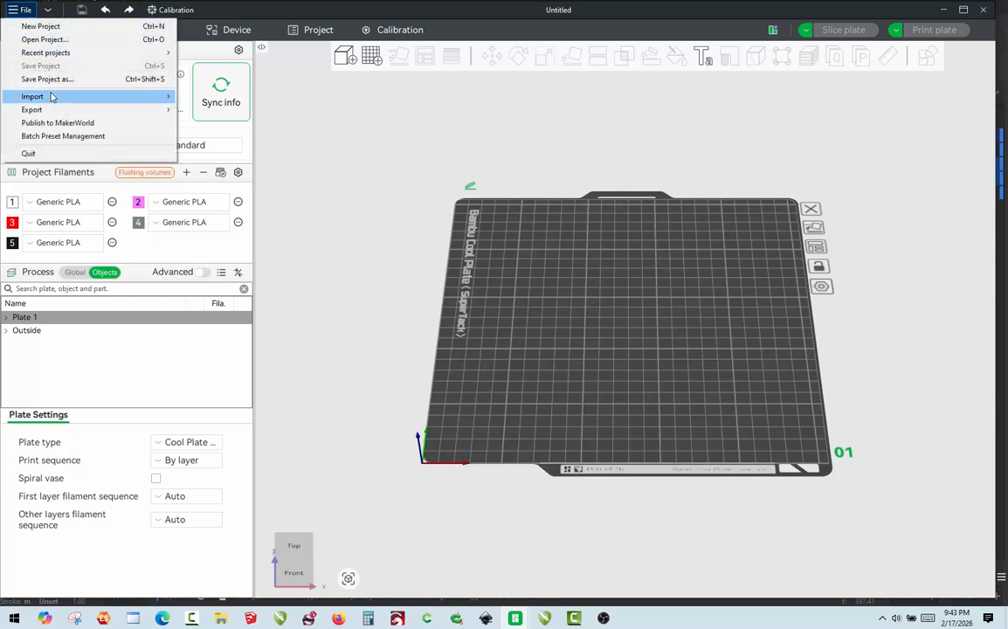
pyautogui.moveTo(59, 97)
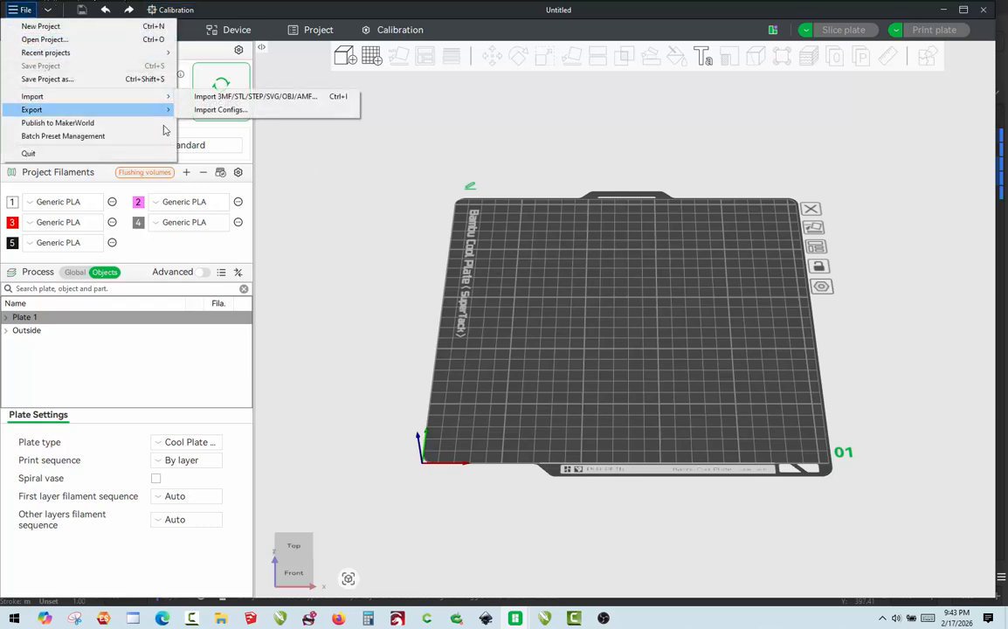
pyautogui.click(240, 111)
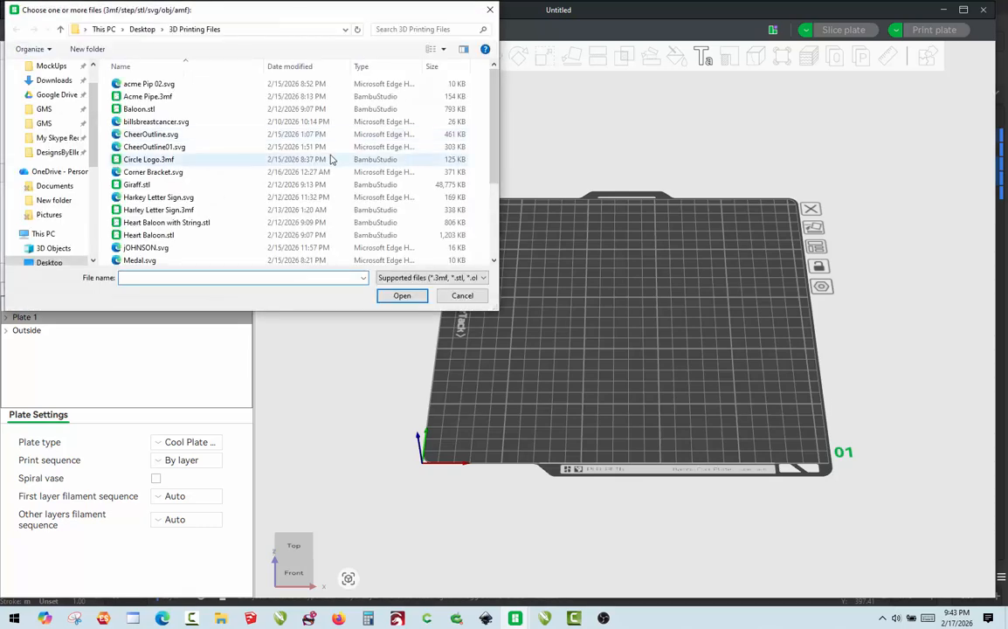
pyautogui.click(57, 262)
pyautogui.scroll(-1, 341, 184)
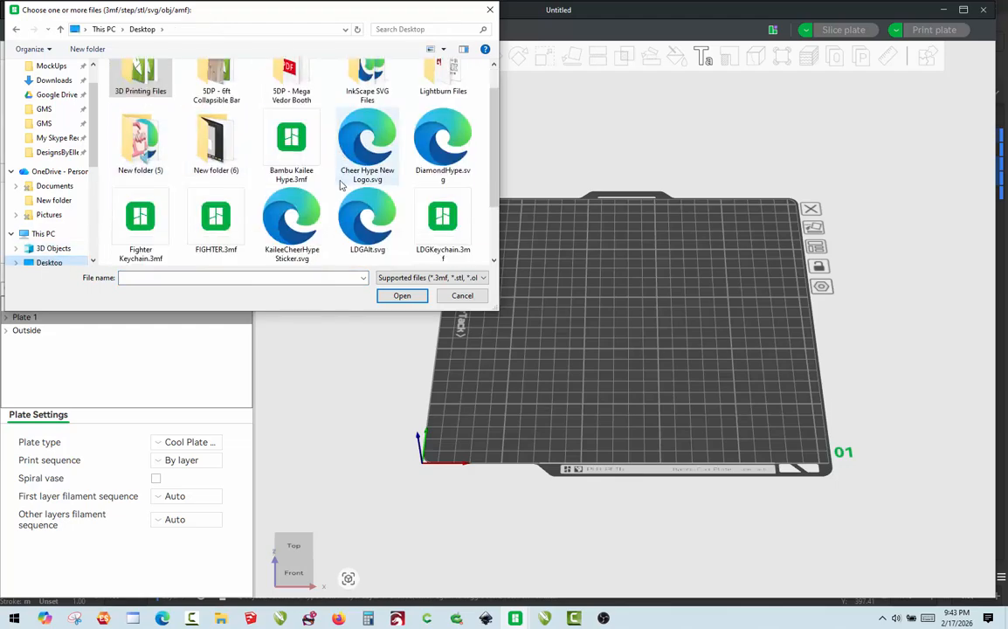
pyautogui.doubleClick(443, 140)
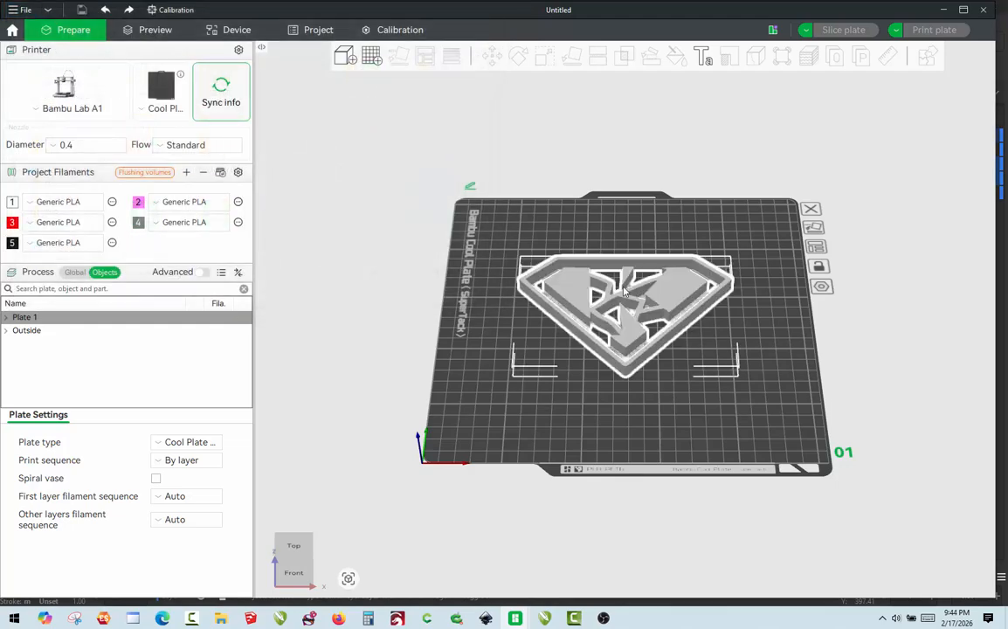
# - Inspect the imported diamond model from above, select it and undo its import
pyautogui.click(482, 353)
pyautogui.moveTo(507, 353); pyautogui.dragTo(638, 379)
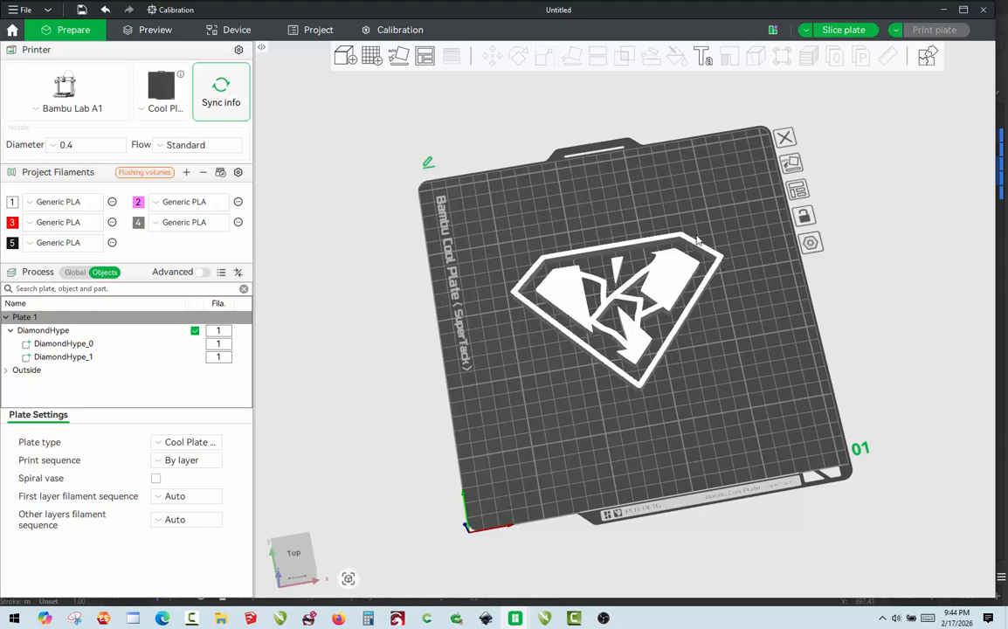
pyautogui.click(620, 346)
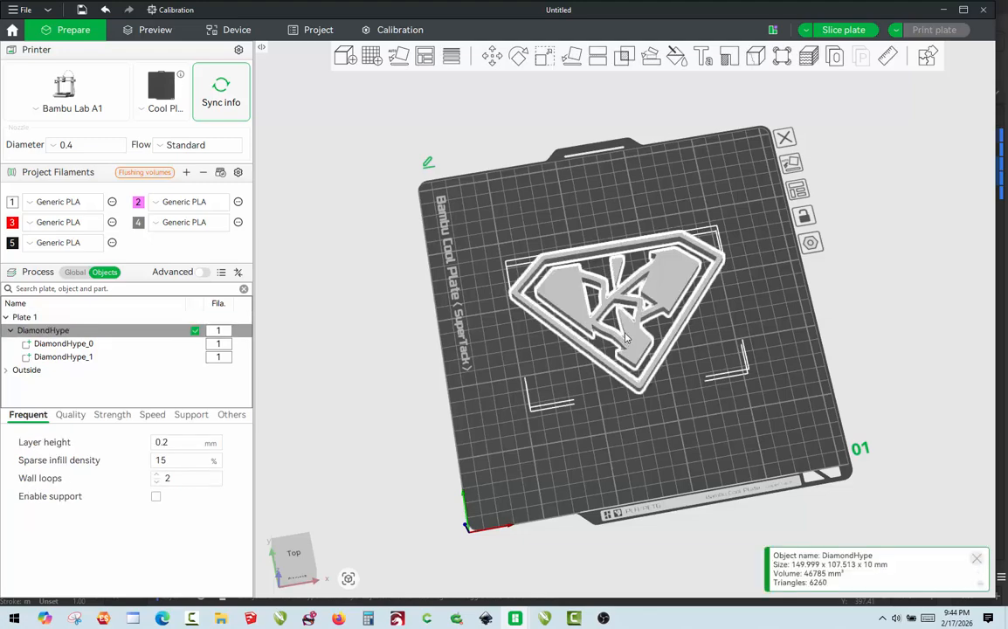
pyautogui.hotkey('ctrl', 'z')
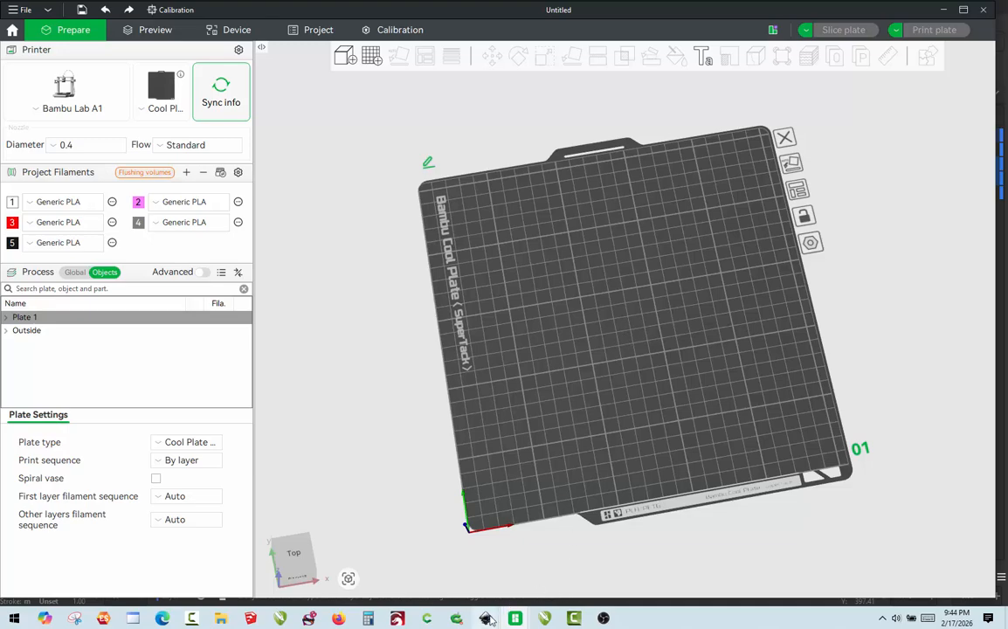
# - Switch back to Inkscape, unhide the background diamond path and scale it to 150 mm wide with locked proportions
pyautogui.moveTo(485, 618)
pyautogui.click(635, 569)
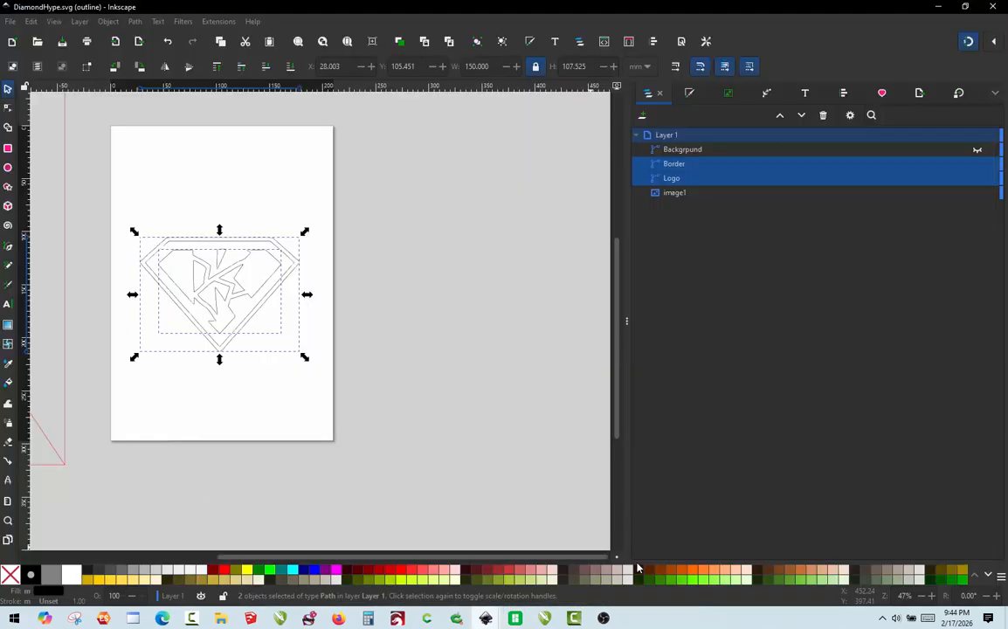
pyautogui.click(977, 149)
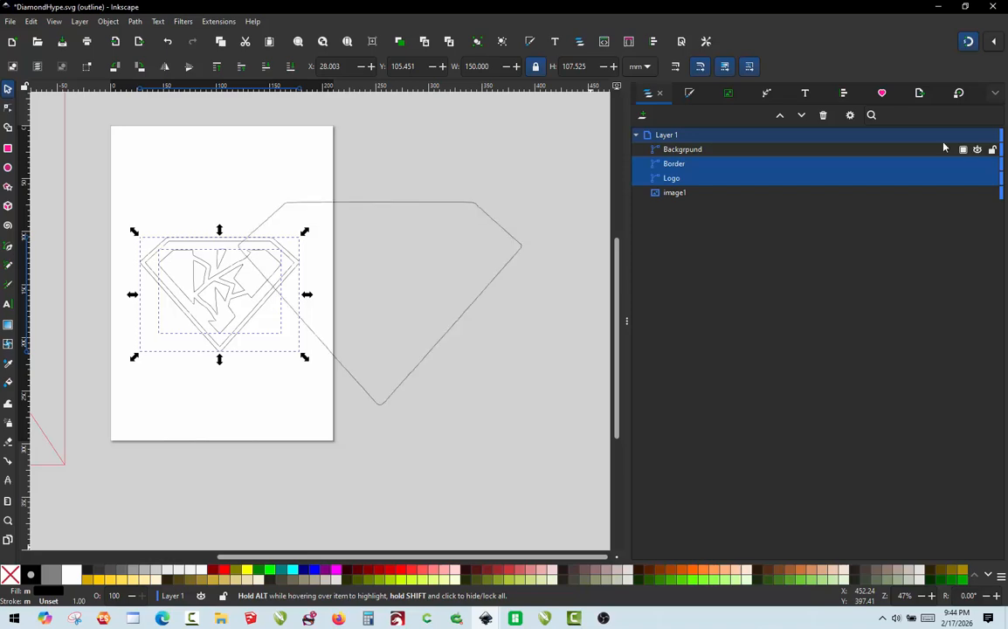
pyautogui.click(275, 154)
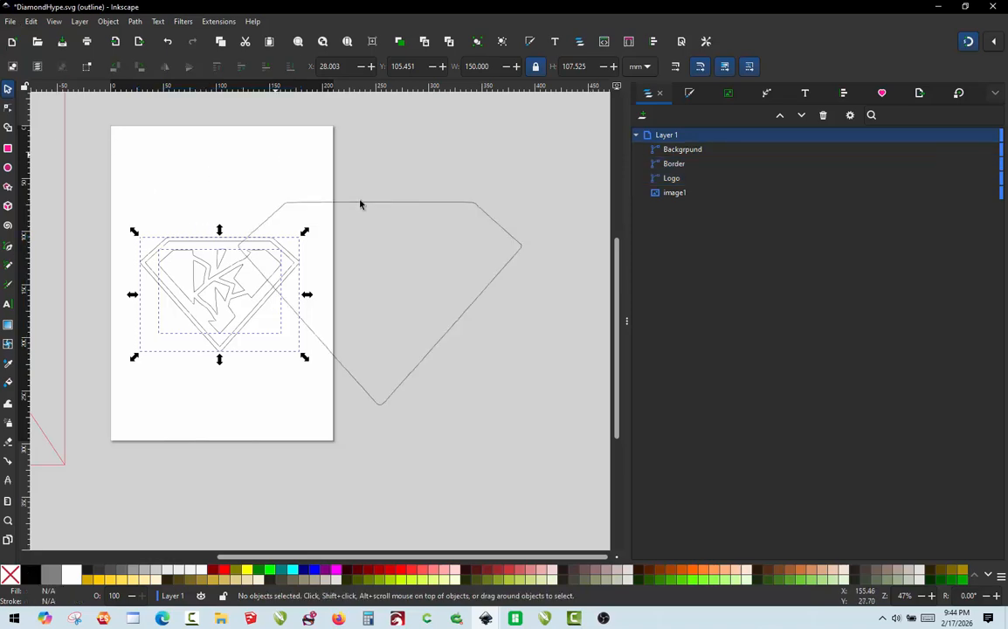
pyautogui.click(440, 207)
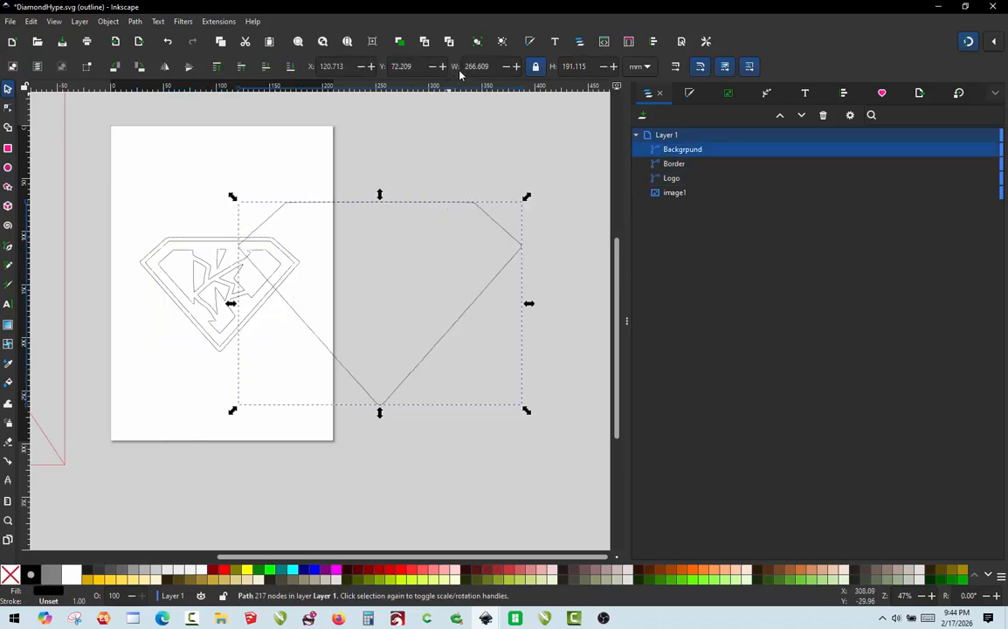
pyautogui.tripleClick(497, 64)
pyautogui.write('150')
pyautogui.press('Return')
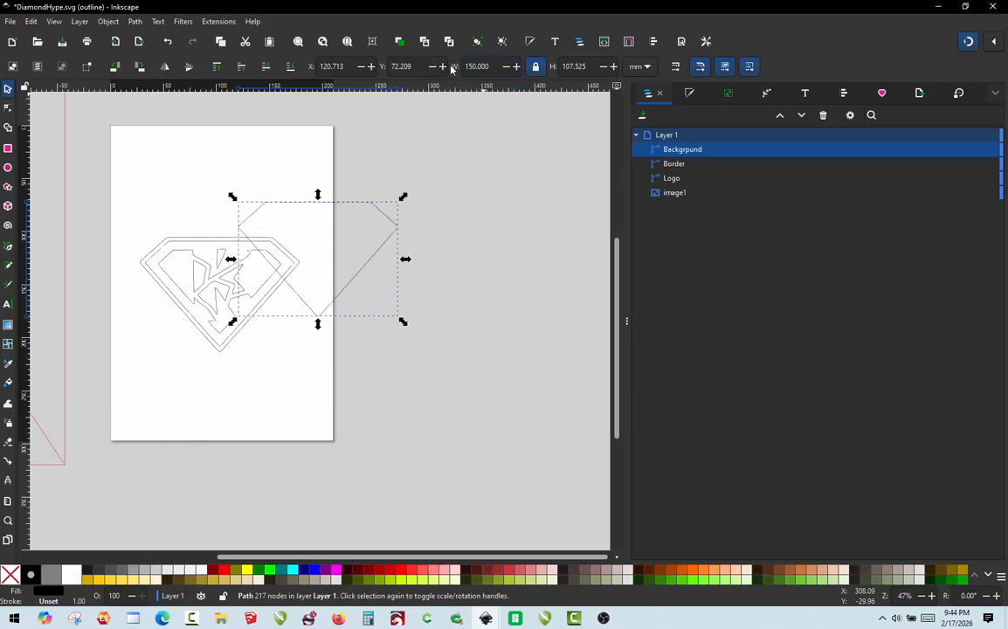
# - Center the background path on the Border path horizontally and vertically, relative to the last selected, and save the drawing
pyautogui.keyDown('shift'); pyautogui.click(288, 257); pyautogui.keyUp('shift')
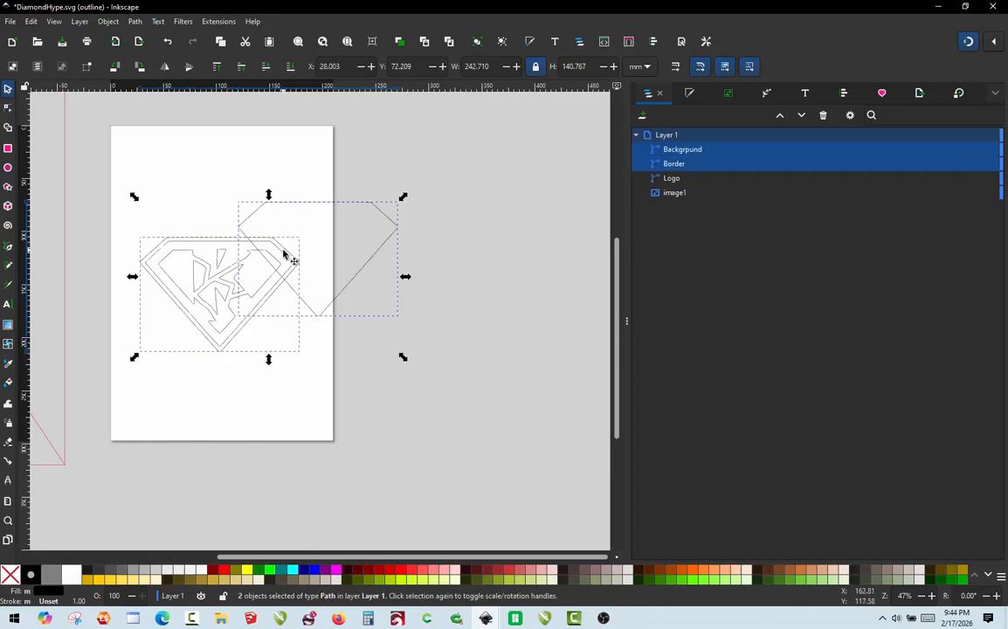
pyautogui.click(843, 93)
pyautogui.click(675, 210)
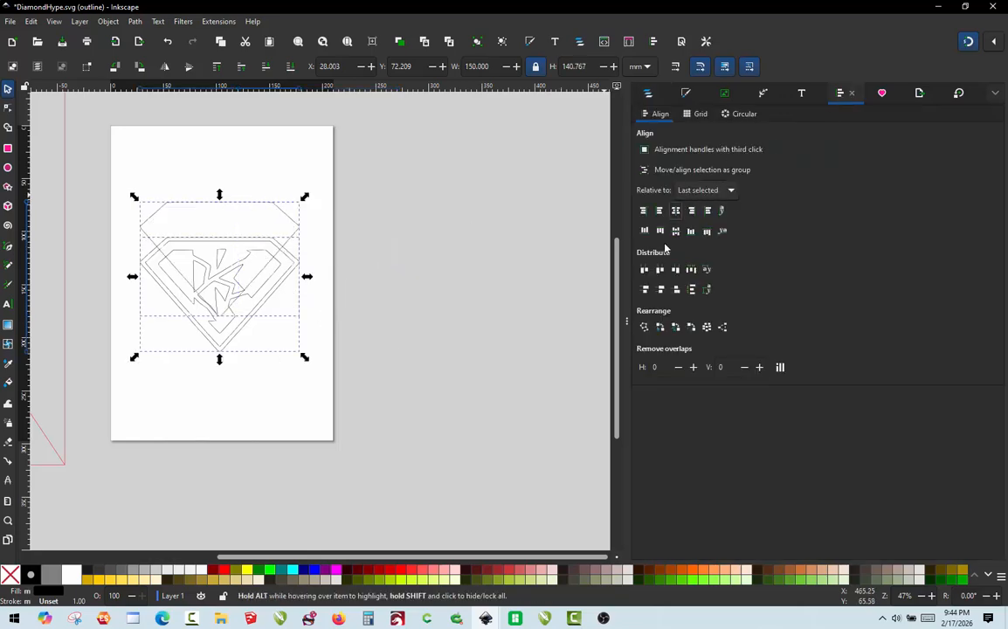
pyautogui.click(675, 230)
pyautogui.click(365, 256)
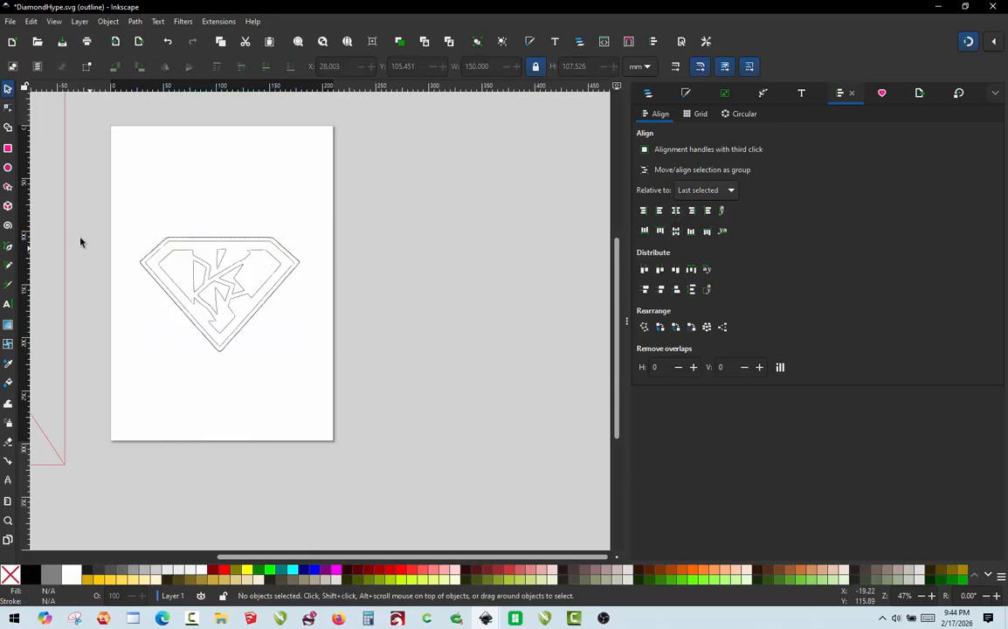
pyautogui.click(11, 23)
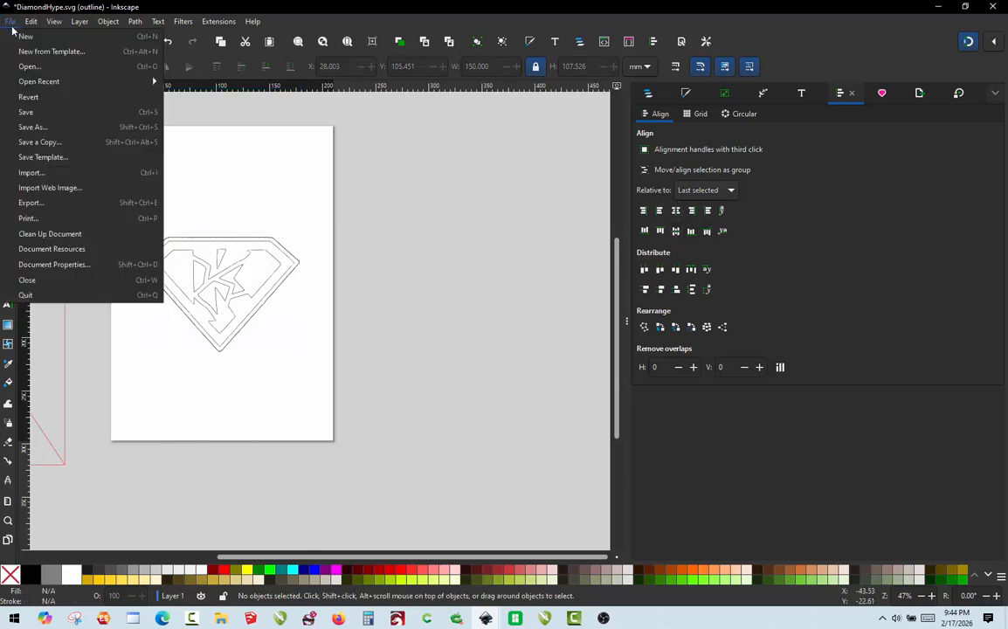
pyautogui.click(38, 113)
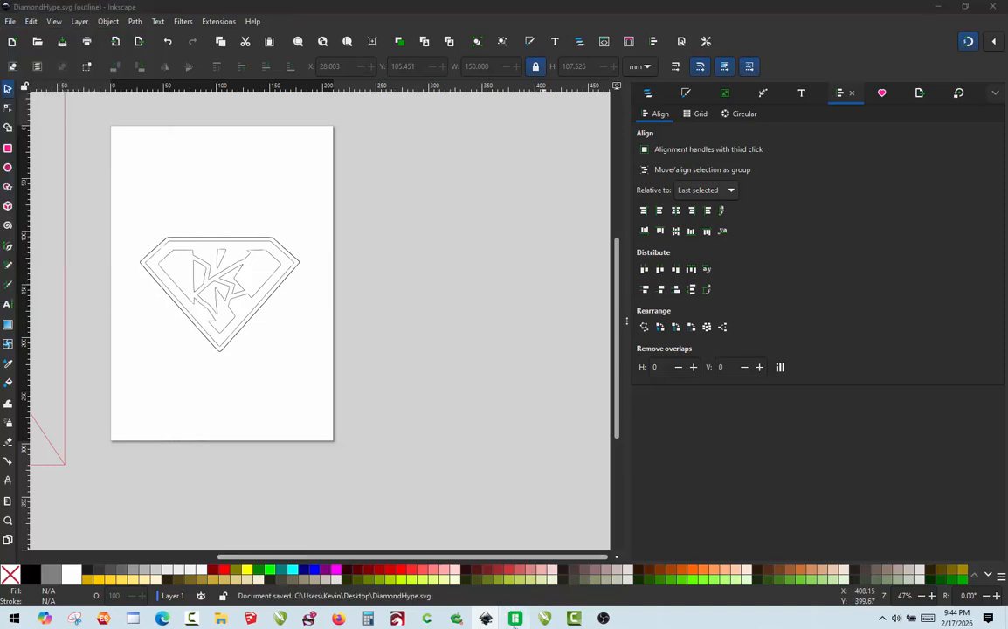
# - Switch to the empty Bambu Studio project and import the updated DiamondHype.svg from the Desktop
pyautogui.moveTo(514, 625)
pyautogui.click(412, 511)
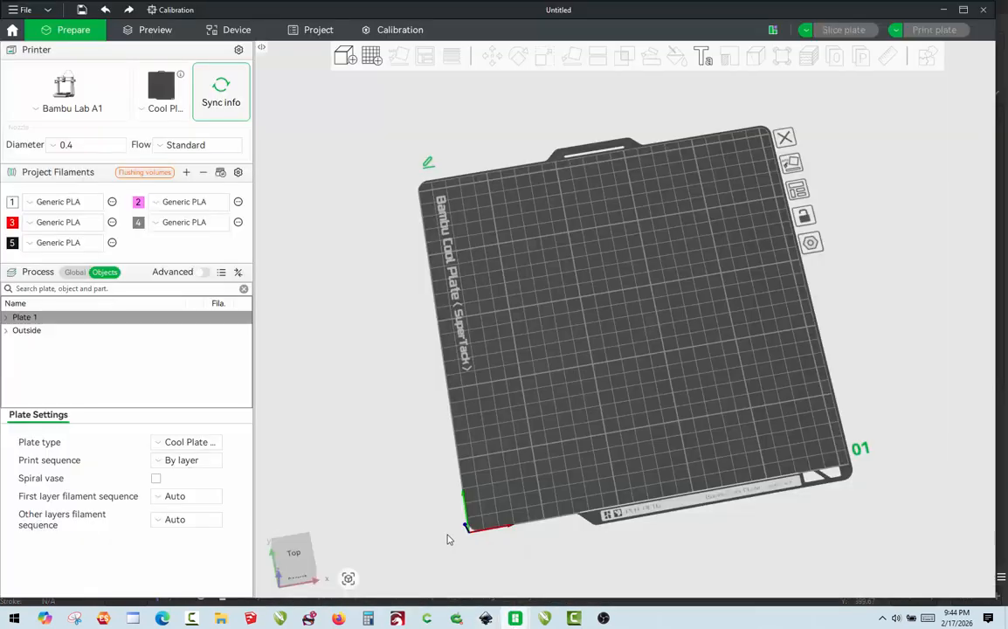
pyautogui.click(20, 10)
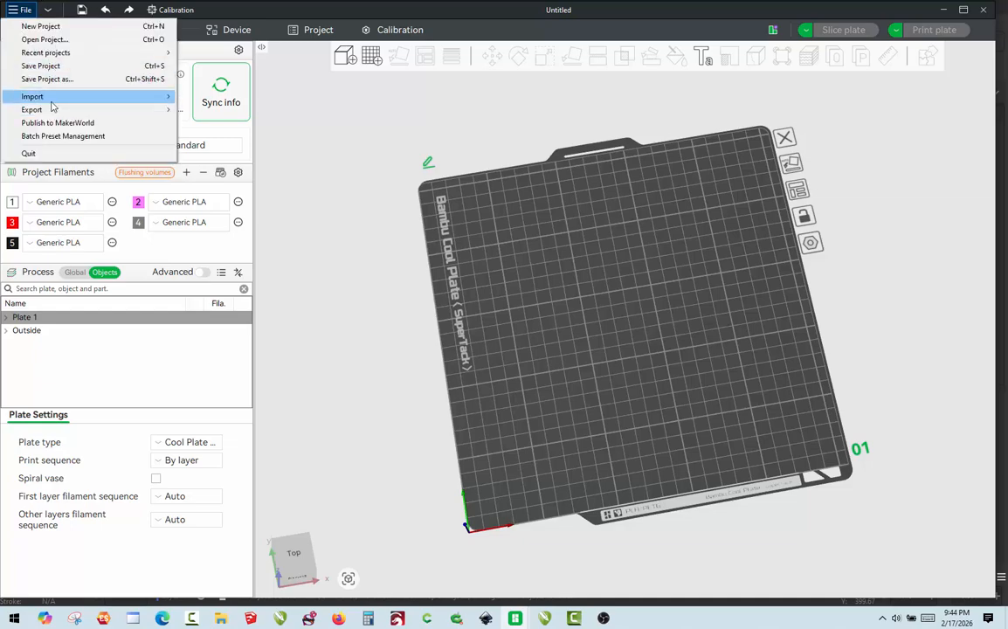
pyautogui.moveTo(50, 98)
pyautogui.click(253, 94)
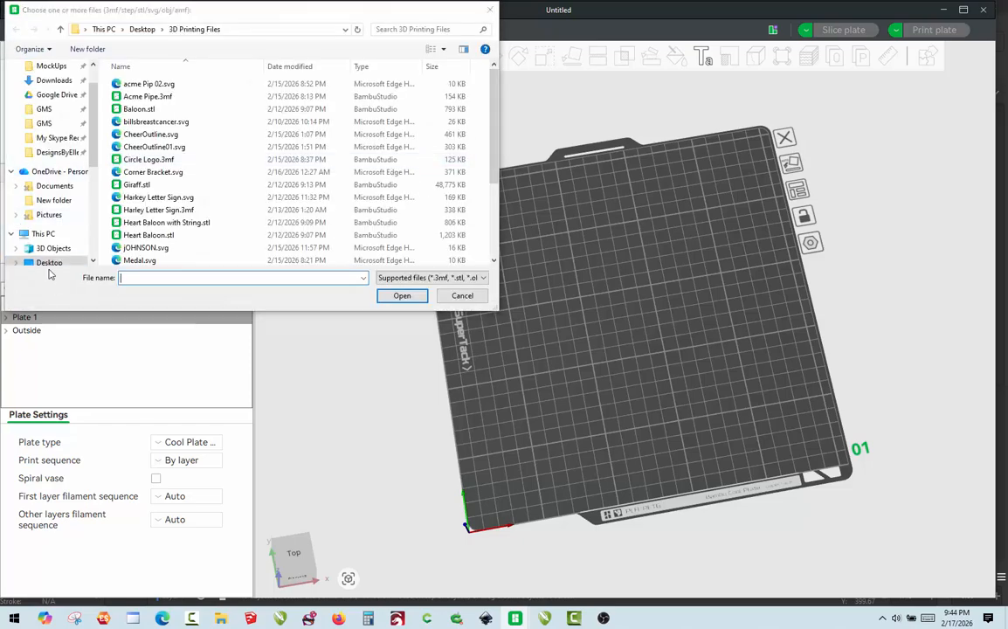
pyautogui.click(47, 263)
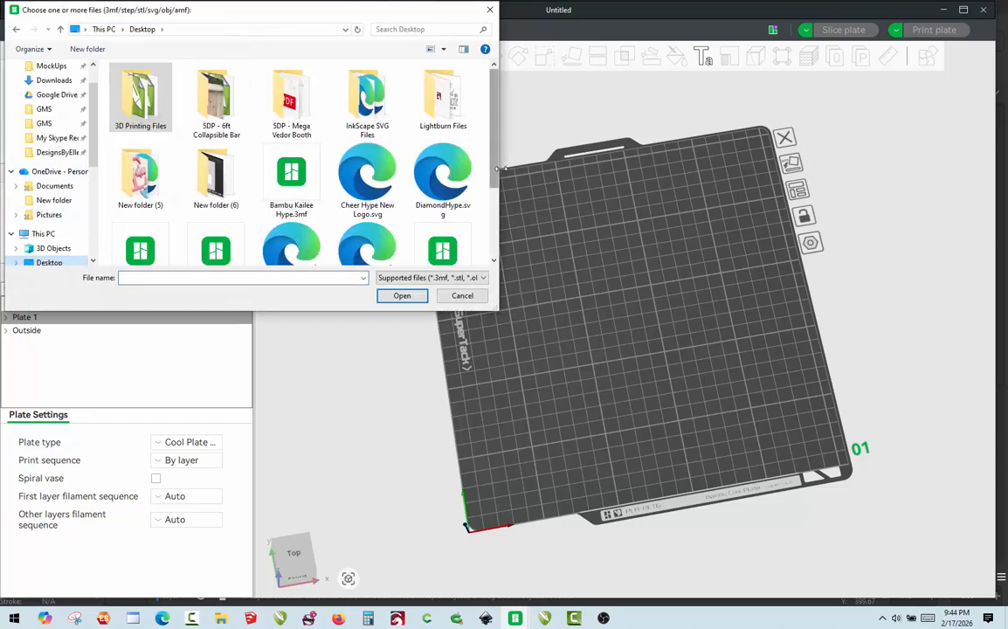
pyautogui.doubleClick(435, 168)
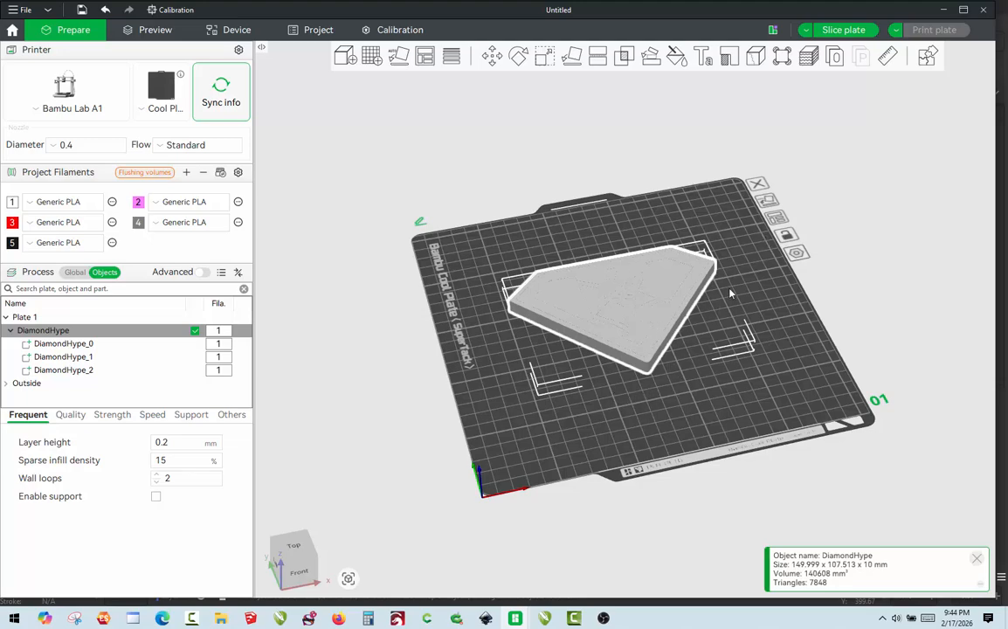
pyautogui.click(675, 399)
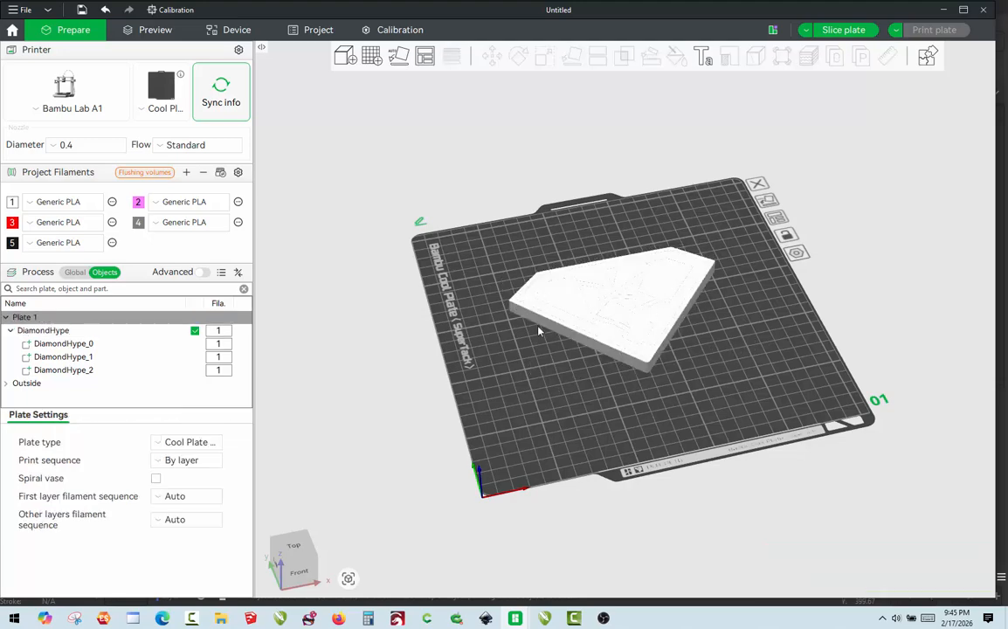
# - Assign filament 5 to the DiamondHype_2 part and rename it "Background"
pyautogui.click(62, 369)
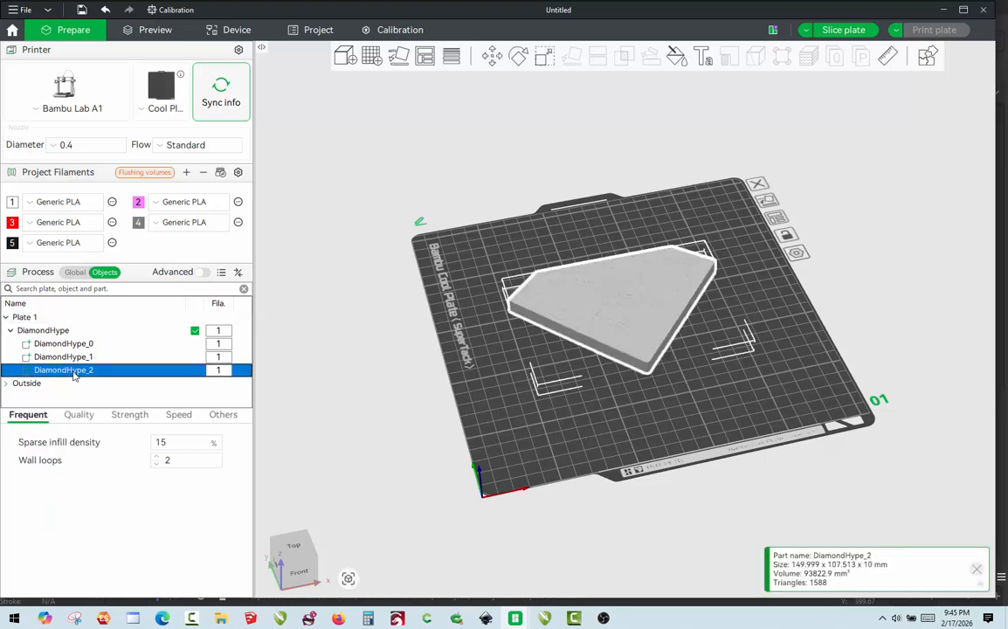
pyautogui.press('5')
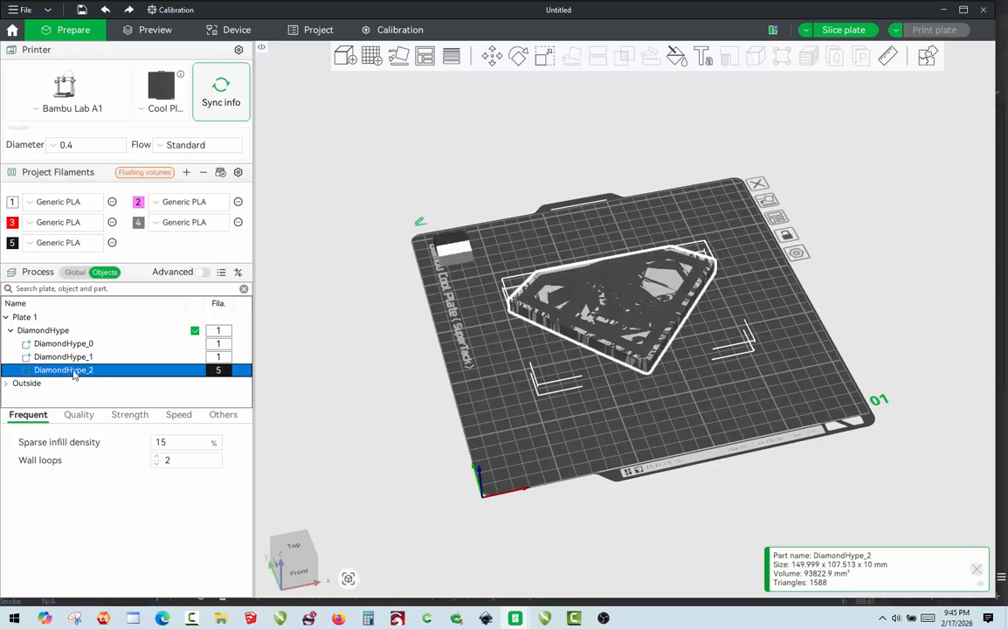
pyautogui.doubleClick(74, 372)
pyautogui.write('Background')
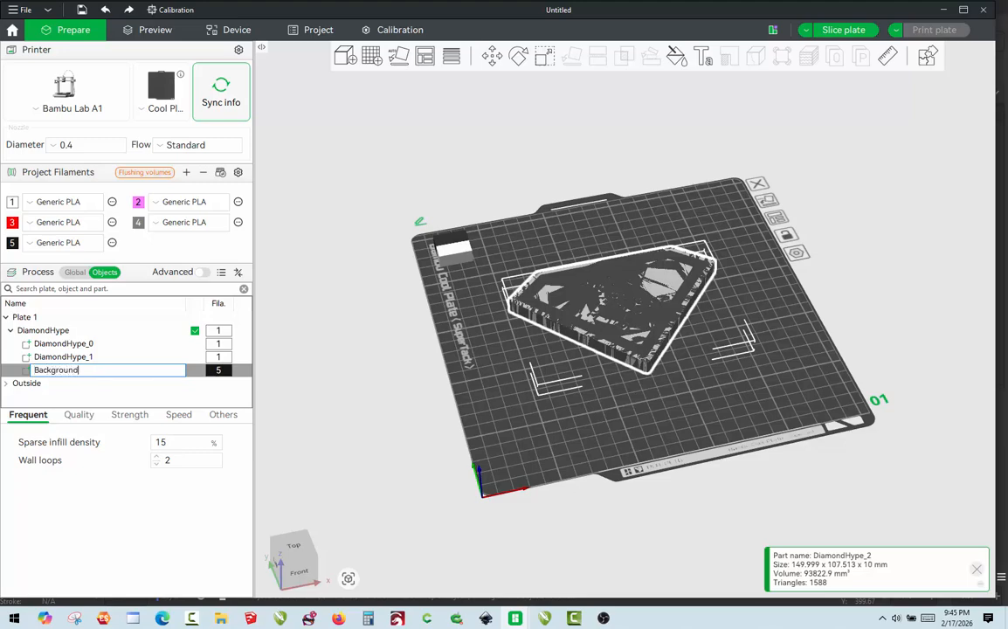
pyautogui.press('Return')
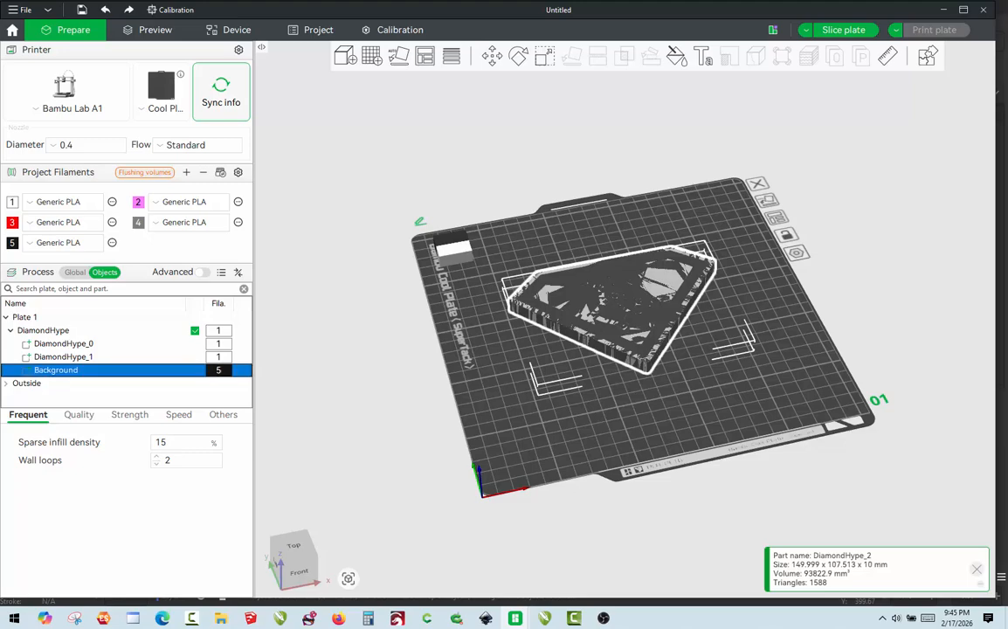
# - Rename the DiamondHype_1 part "Border" and assign filament 5 to it
pyautogui.click(63, 359)
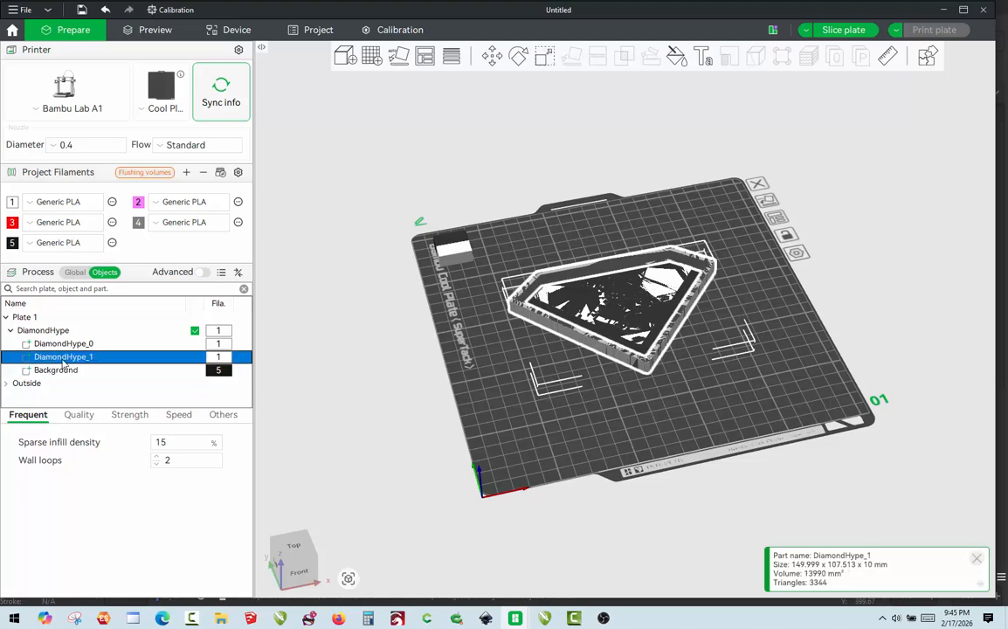
pyautogui.doubleClick(62, 362)
pyautogui.write('Border')
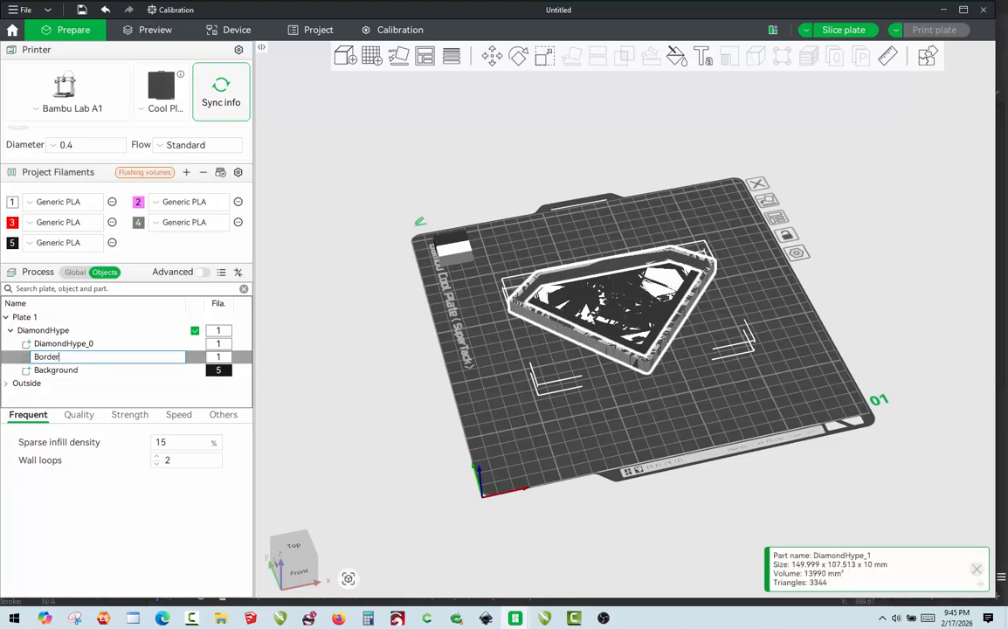
pyautogui.press('Return')
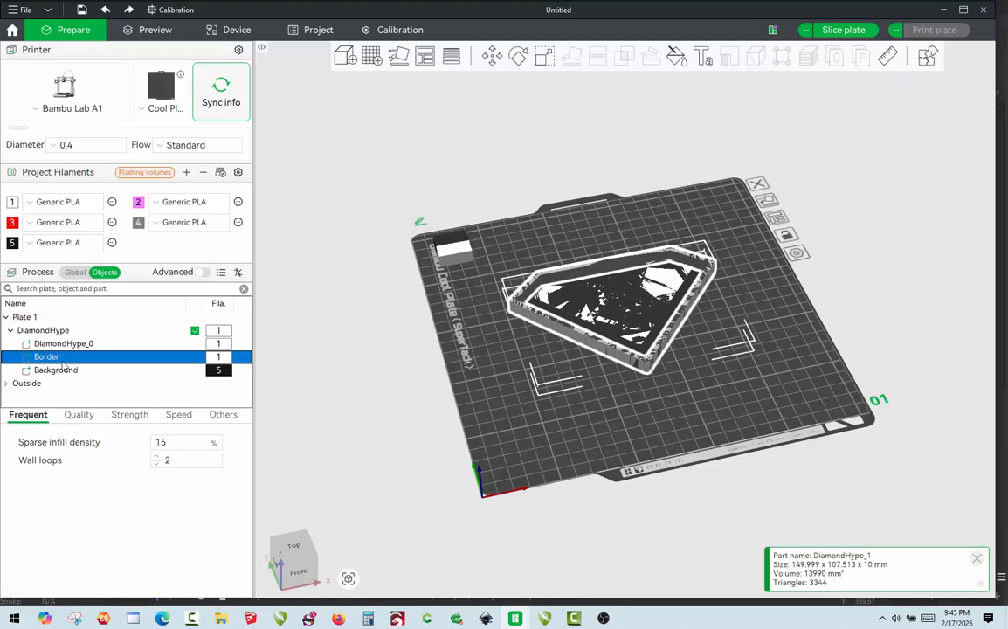
pyautogui.press('5')
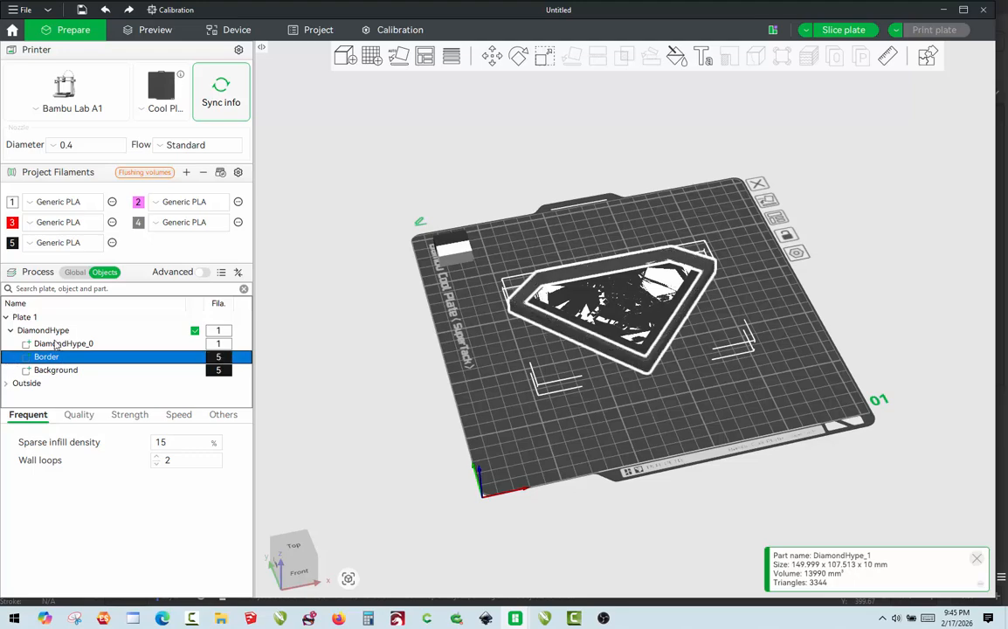
# - Rename the DiamondHype_0 part "Logo"
pyautogui.click(61, 344)
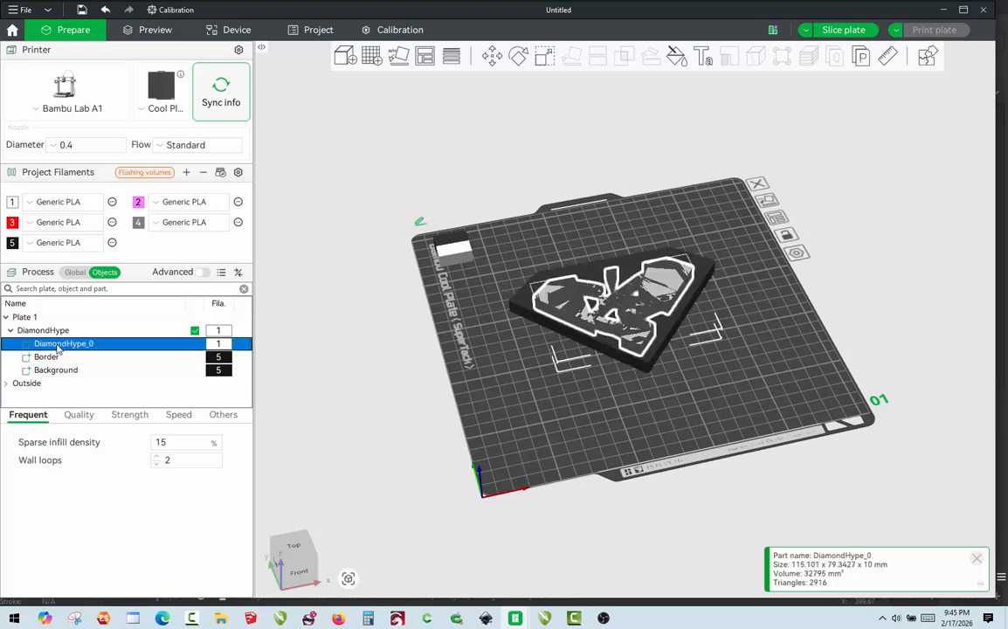
pyautogui.click(57, 345)
pyautogui.write('Logo')
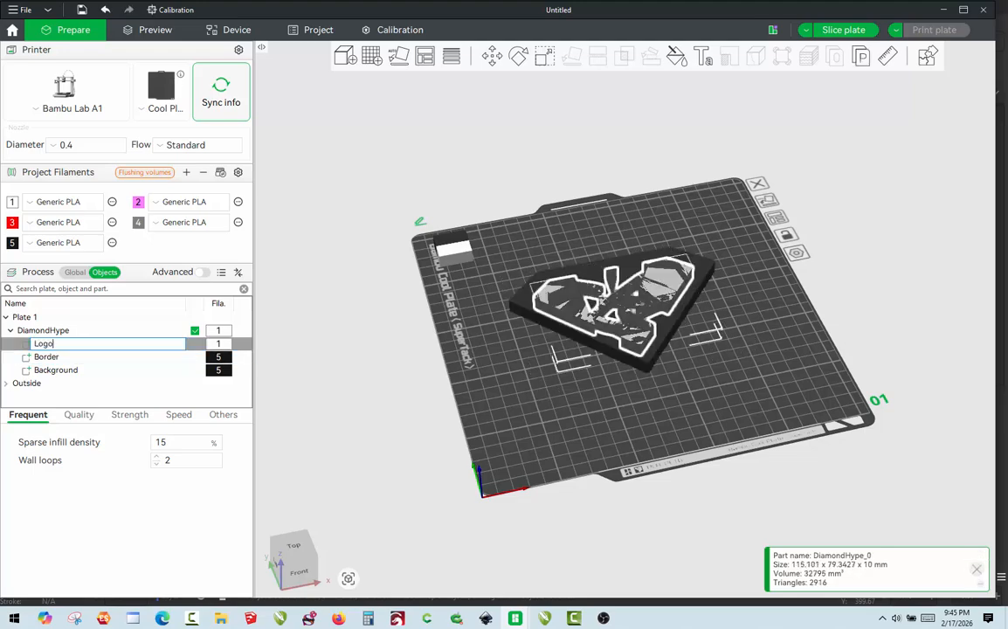
pyautogui.press('Return')
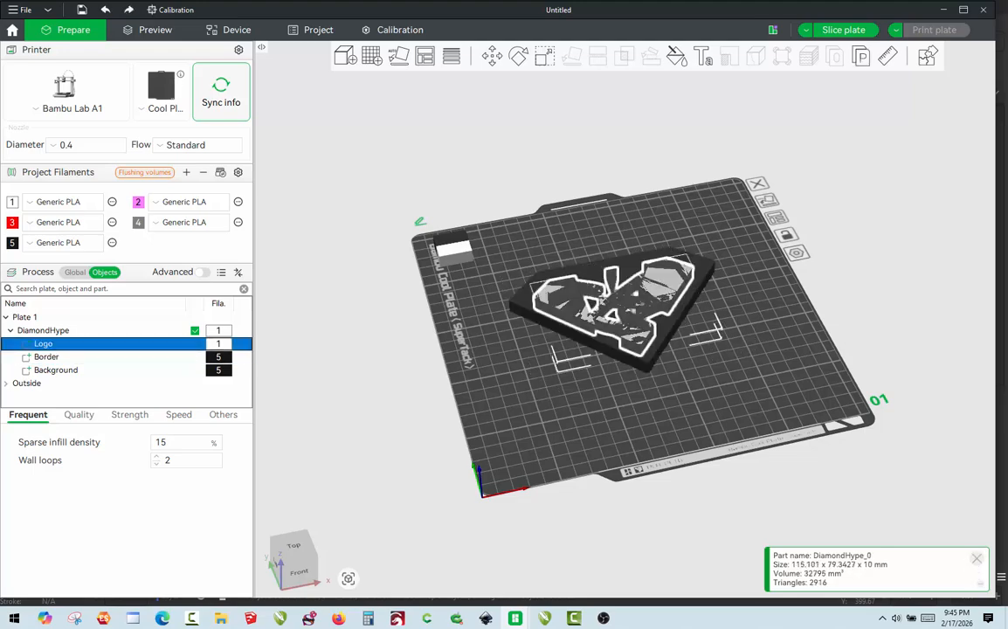
pyautogui.click(493, 367)
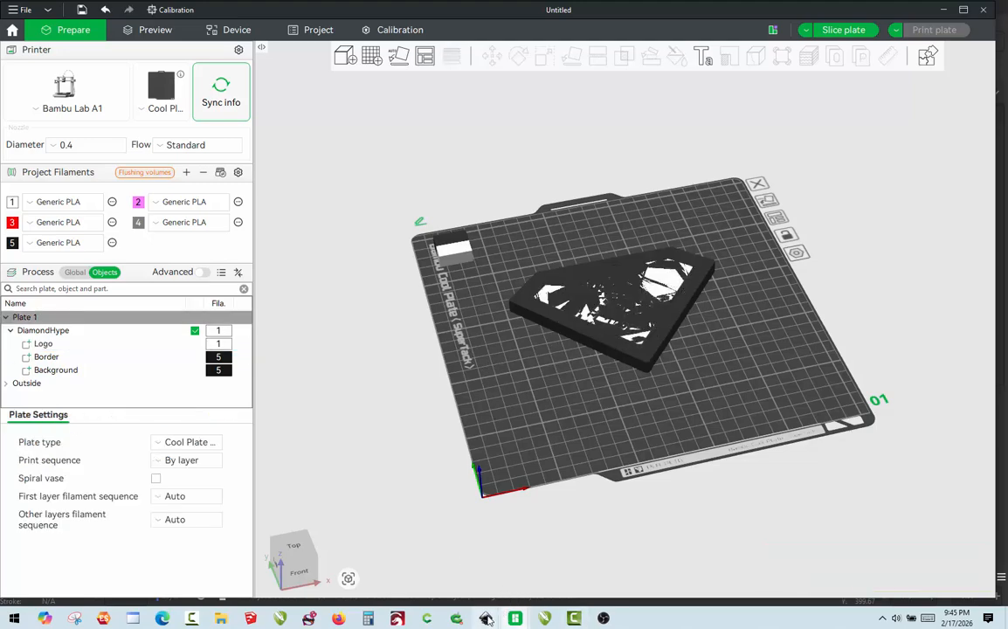
# - Switch to Inkscape, leave outline display mode and examine the colors of the original diamond logo image
pyautogui.moveTo(486, 618)
pyautogui.click(567, 515)
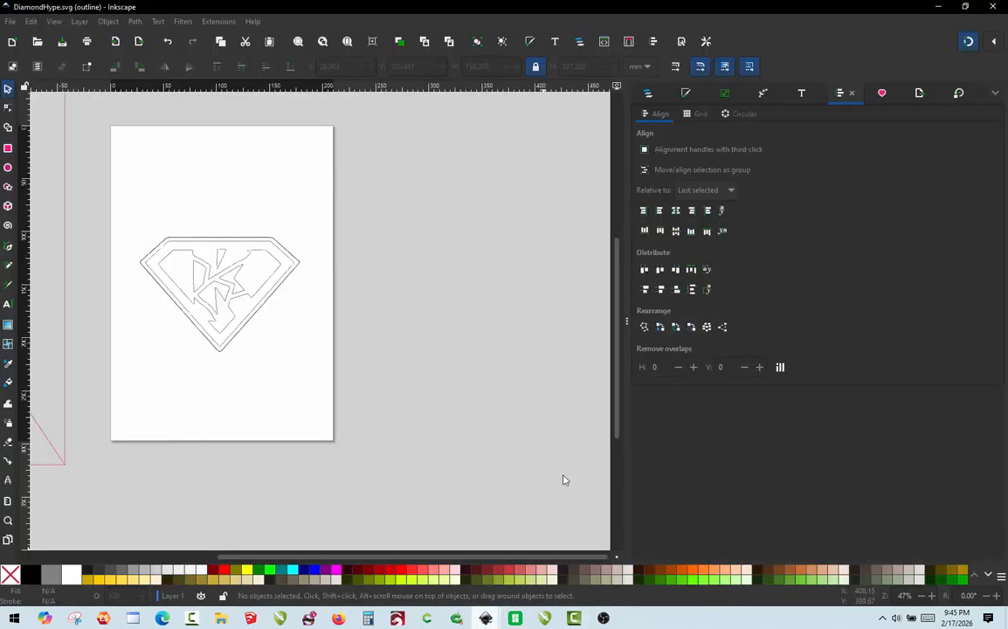
pyautogui.scroll(-3, 358, 221)
pyautogui.press('ctrl+KP_5')
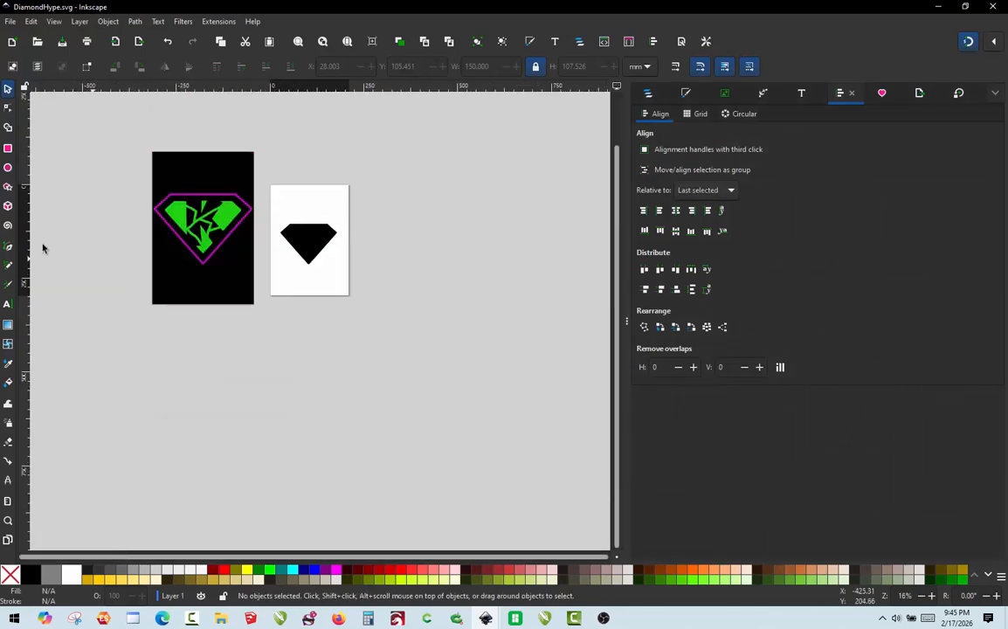
pyautogui.scroll(1, 101, 189)
pyautogui.scroll(2, 100, 189)
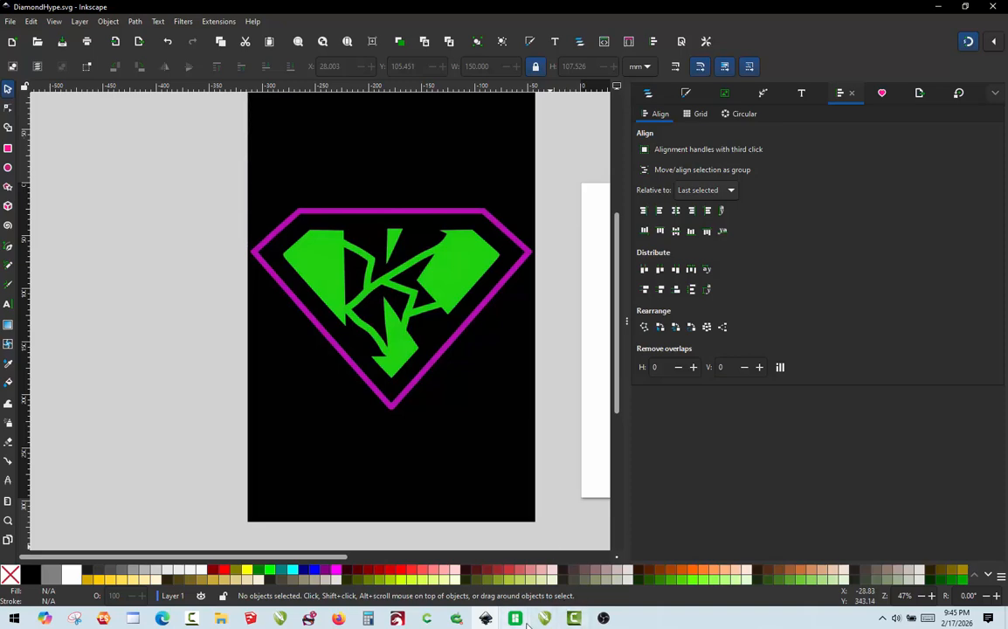
# - Switch back to the Bambu Studio project with the diamond and change filament 4's color to magenta (red 254, green 1, blue 235)
pyautogui.moveTo(517, 620)
pyautogui.click(725, 552)
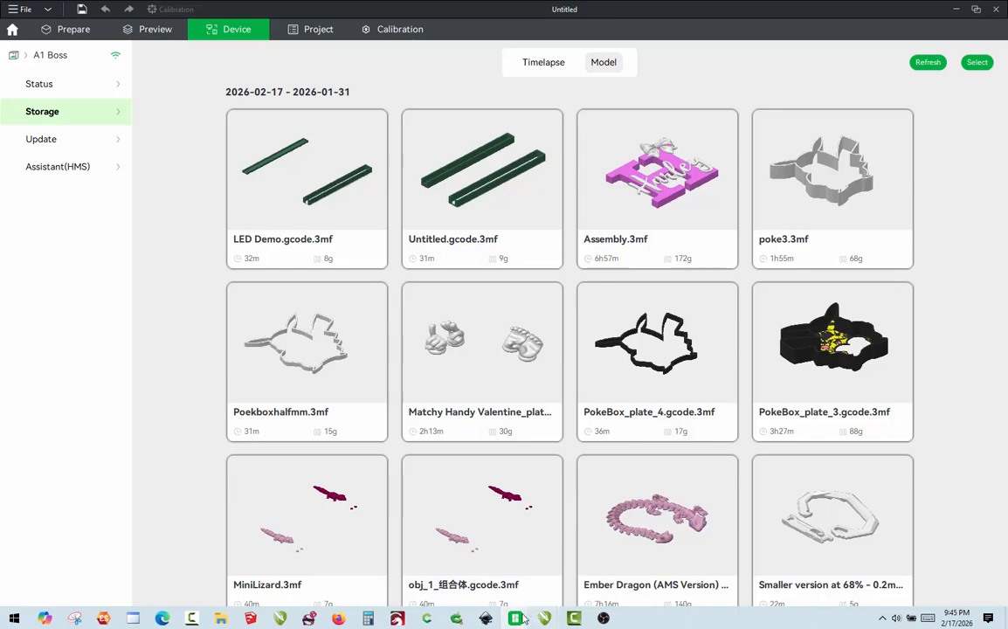
pyautogui.moveTo(522, 618)
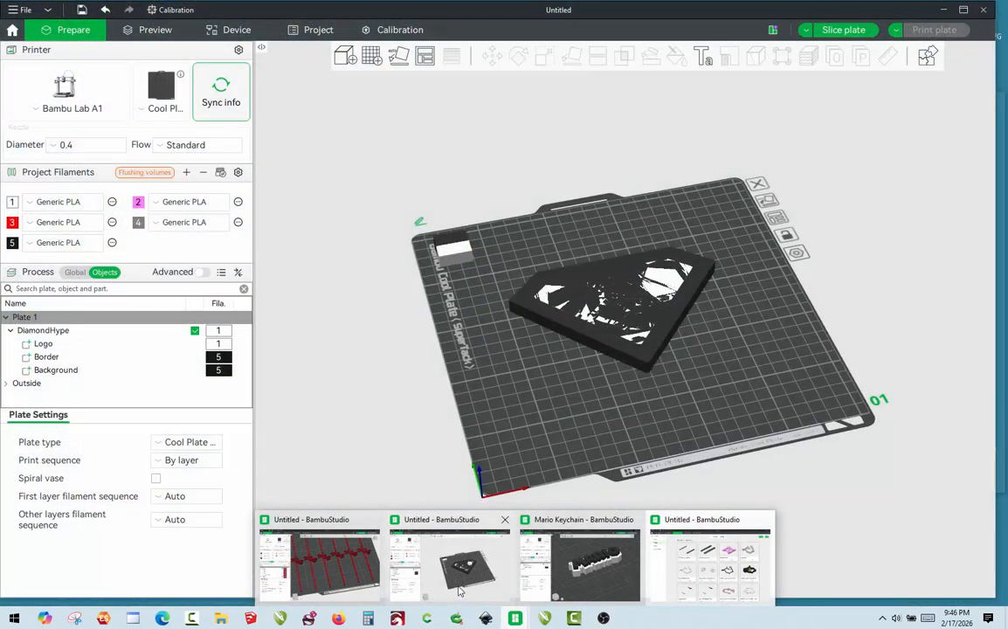
pyautogui.click(472, 572)
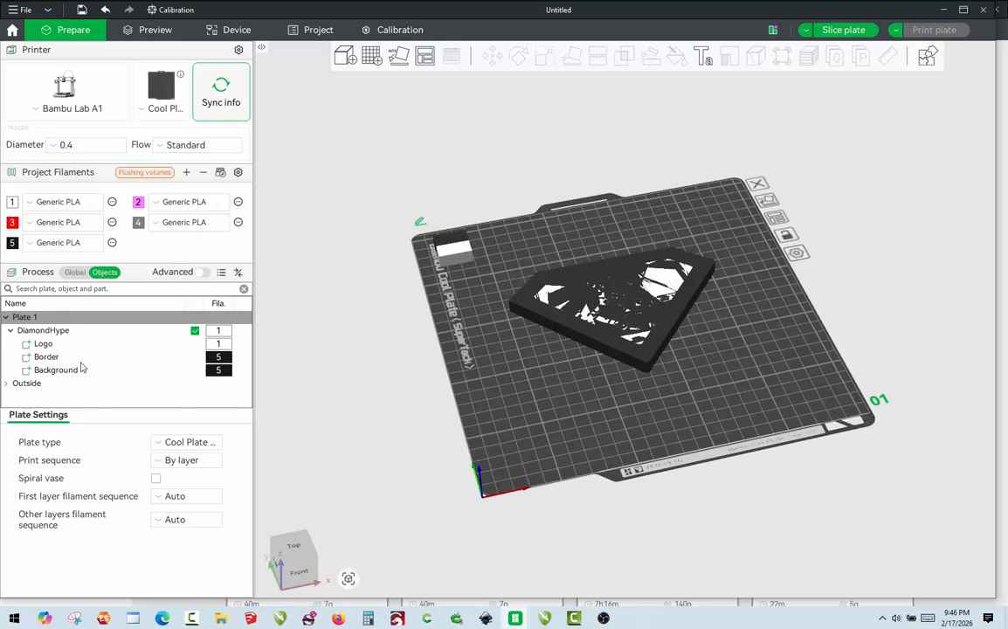
pyautogui.click(136, 225)
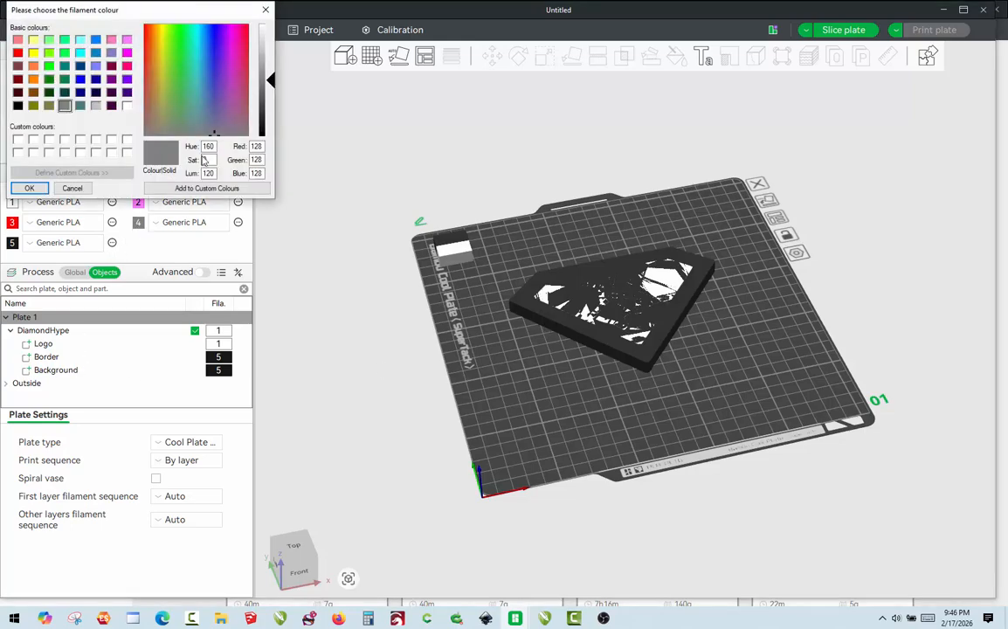
pyautogui.moveTo(230, 70); pyautogui.dragTo(233, 25)
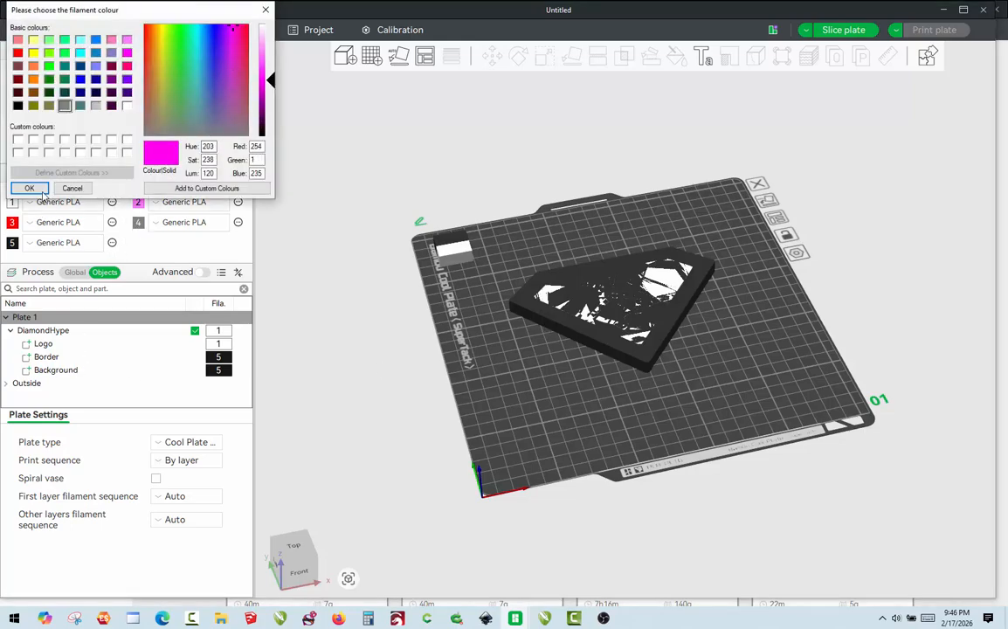
pyautogui.click(31, 188)
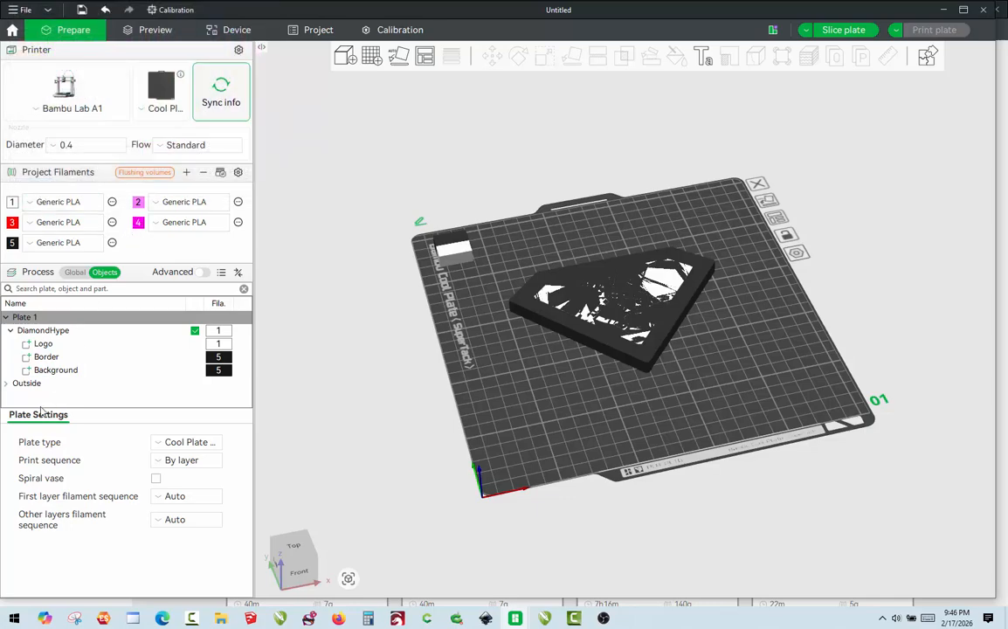
# - Assign filament 4 to the Border part
pyautogui.click(55, 382)
pyautogui.click(50, 372)
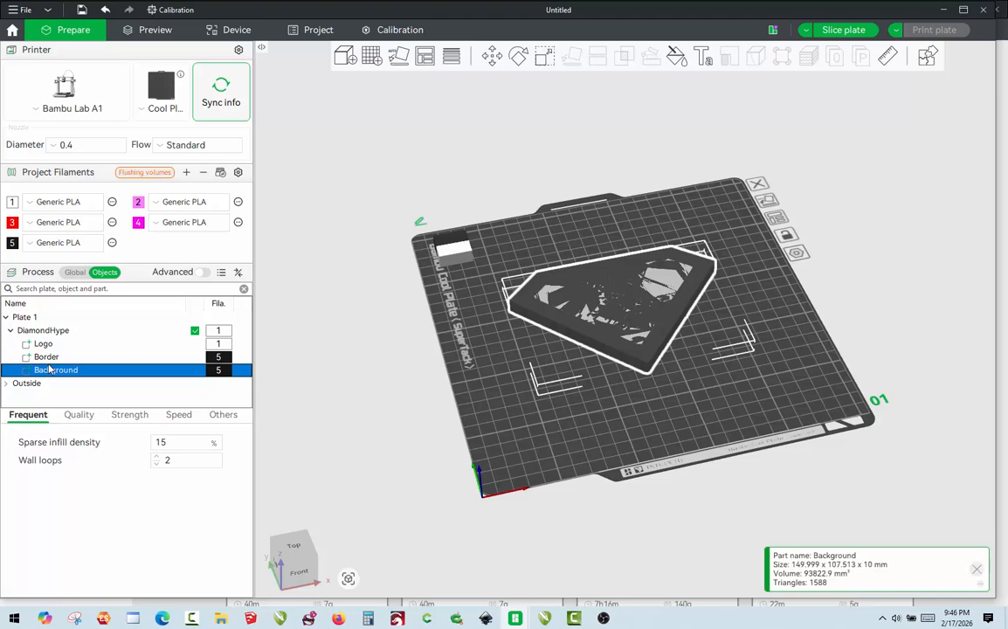
pyautogui.click(46, 356)
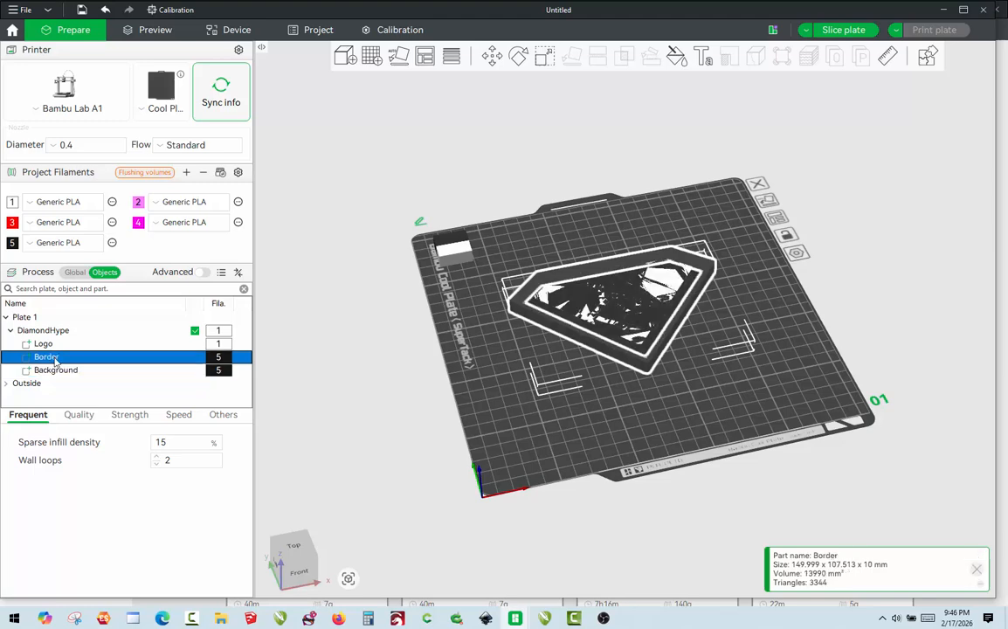
pyautogui.press('4')
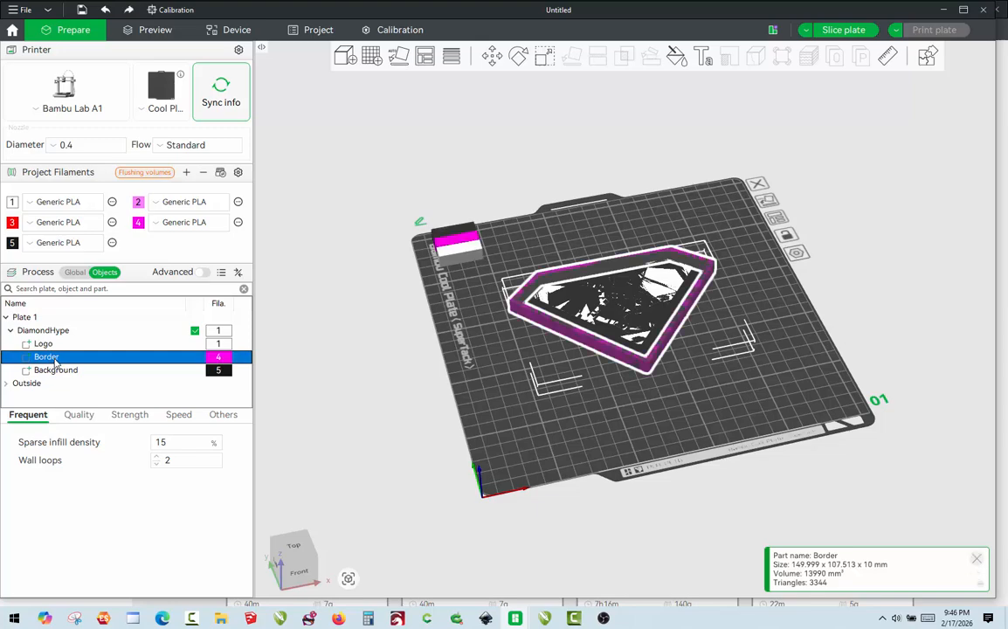
# - Change filament 5's color to bright green (red 55, green 254, blue 27)
pyautogui.click(43, 344)
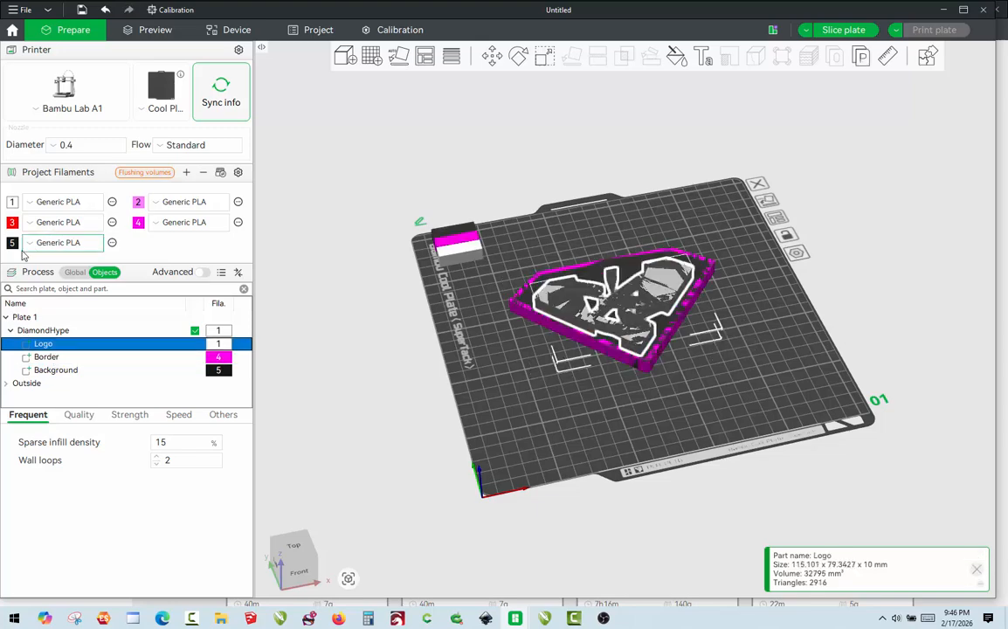
pyautogui.click(12, 243)
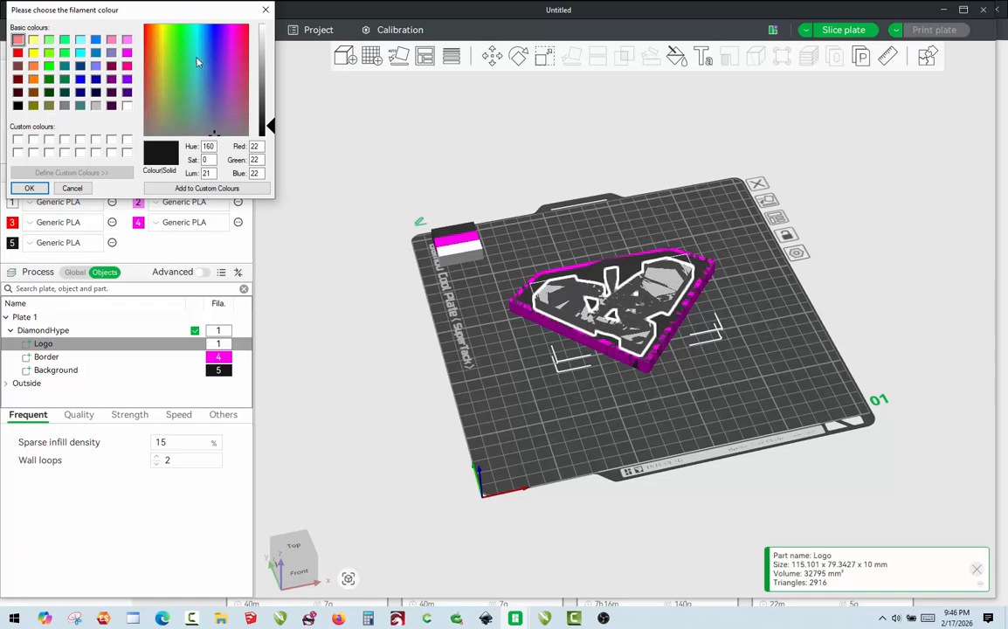
pyautogui.moveTo(198, 62); pyautogui.dragTo(178, 35)
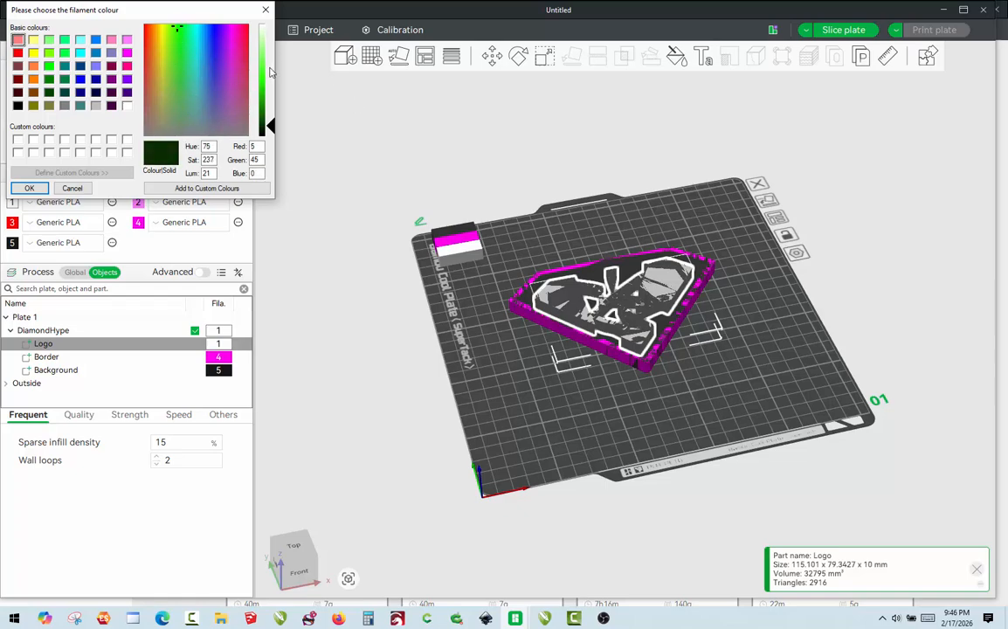
pyautogui.moveTo(274, 125); pyautogui.dragTo(271, 70)
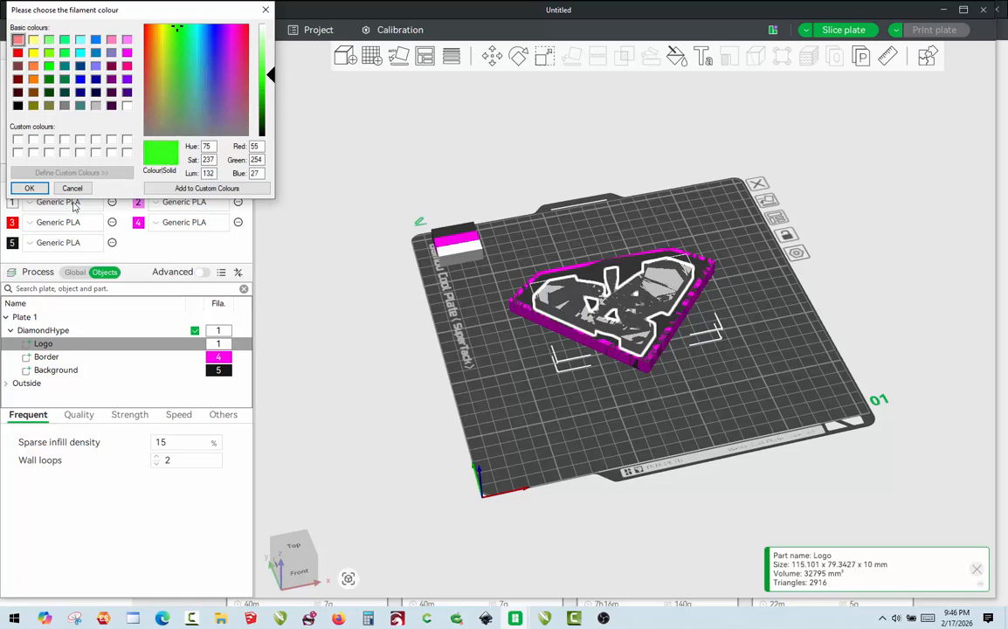
pyautogui.click(35, 188)
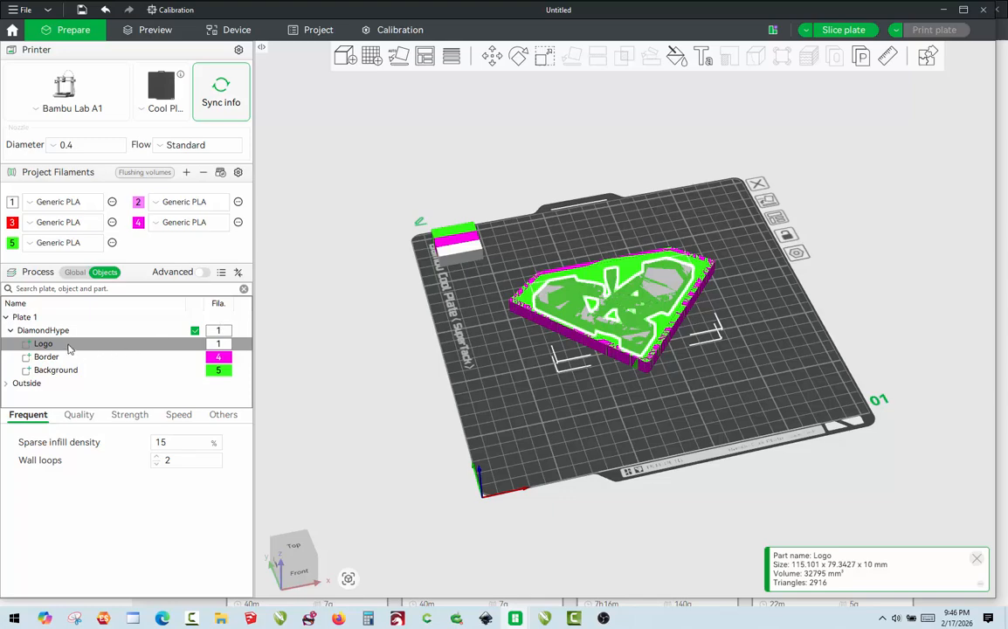
# - Change filament 3's color to black
pyautogui.click(61, 371)
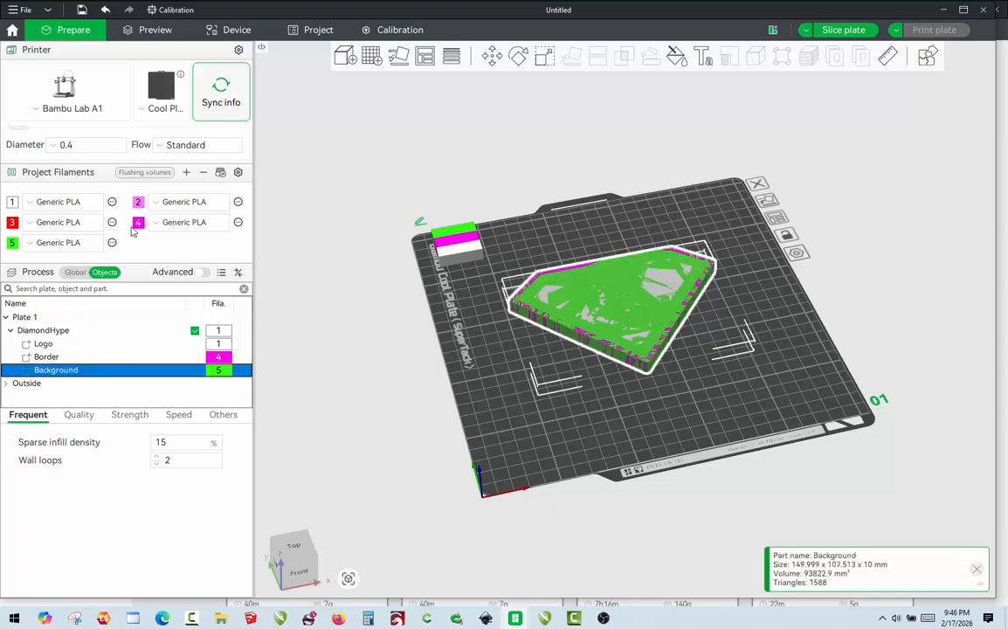
pyautogui.click(14, 223)
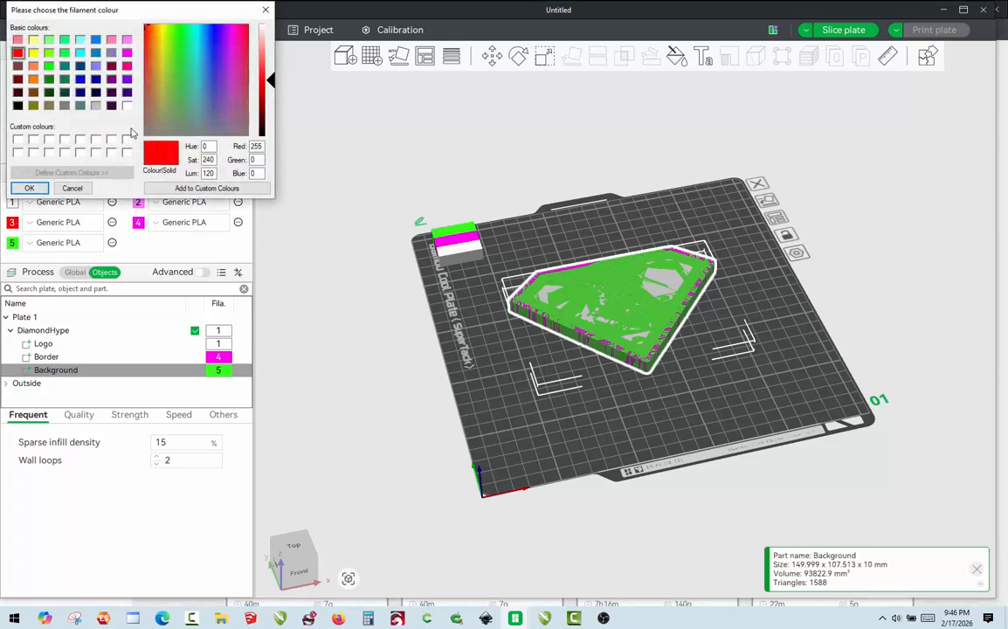
pyautogui.click(16, 105)
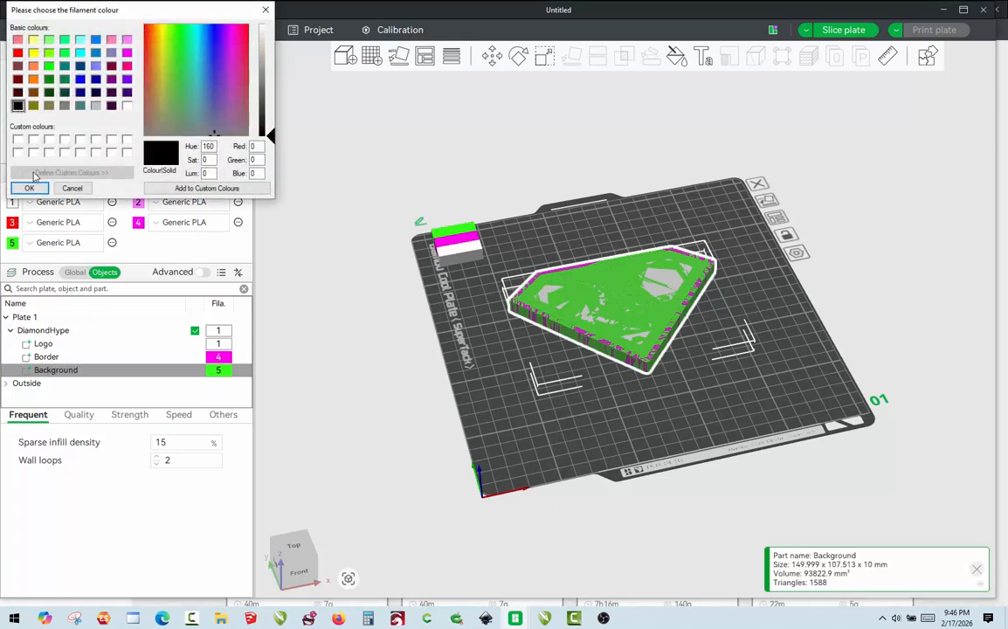
pyautogui.click(28, 188)
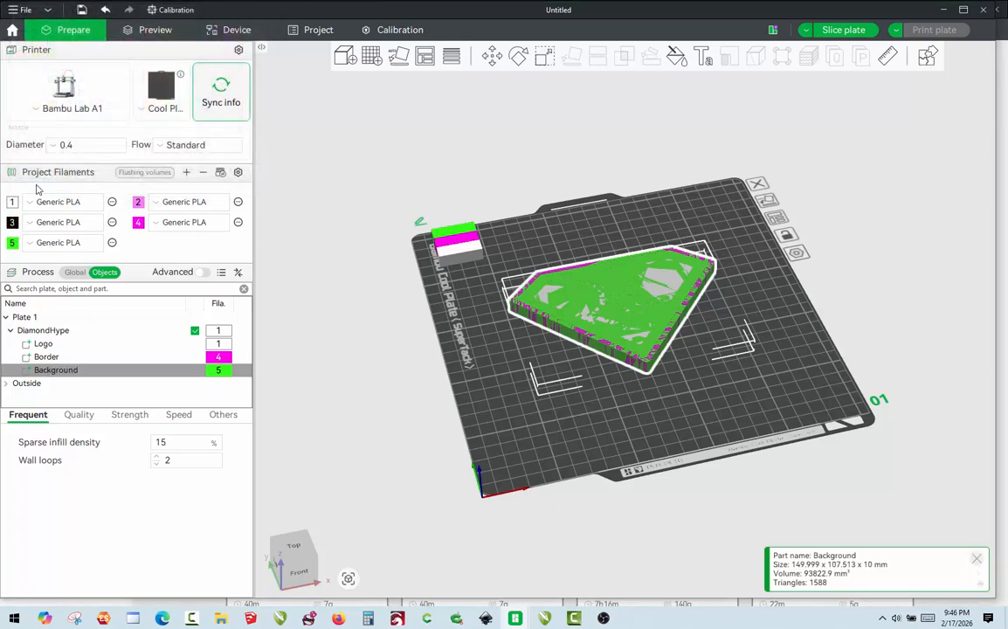
# - Assign filament 3 to the Background part and filament 5 to the Logo part
pyautogui.click(72, 372)
pyautogui.press('3')
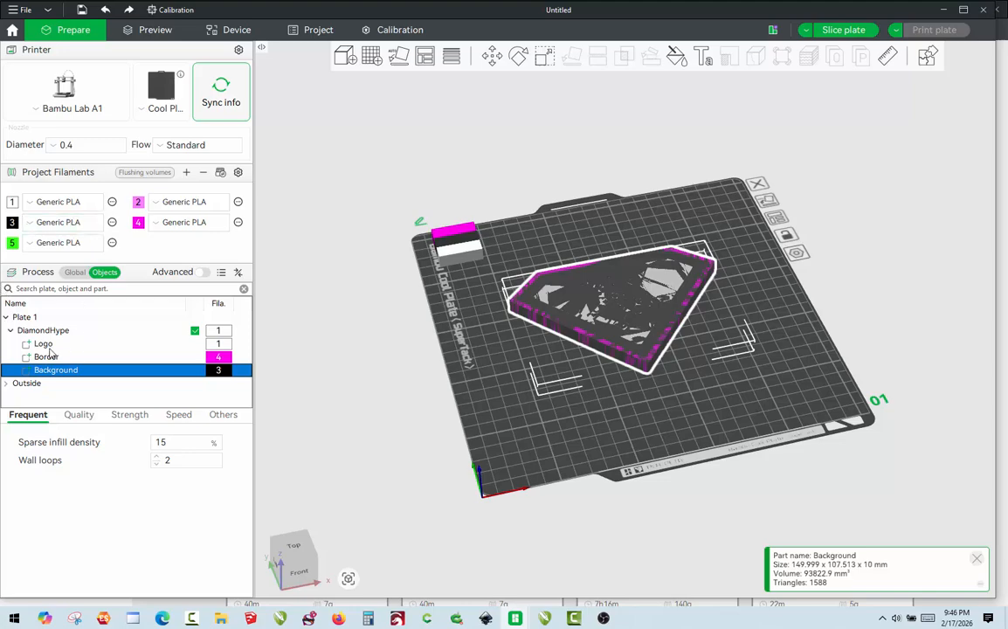
pyautogui.click(49, 346)
pyautogui.press('5')
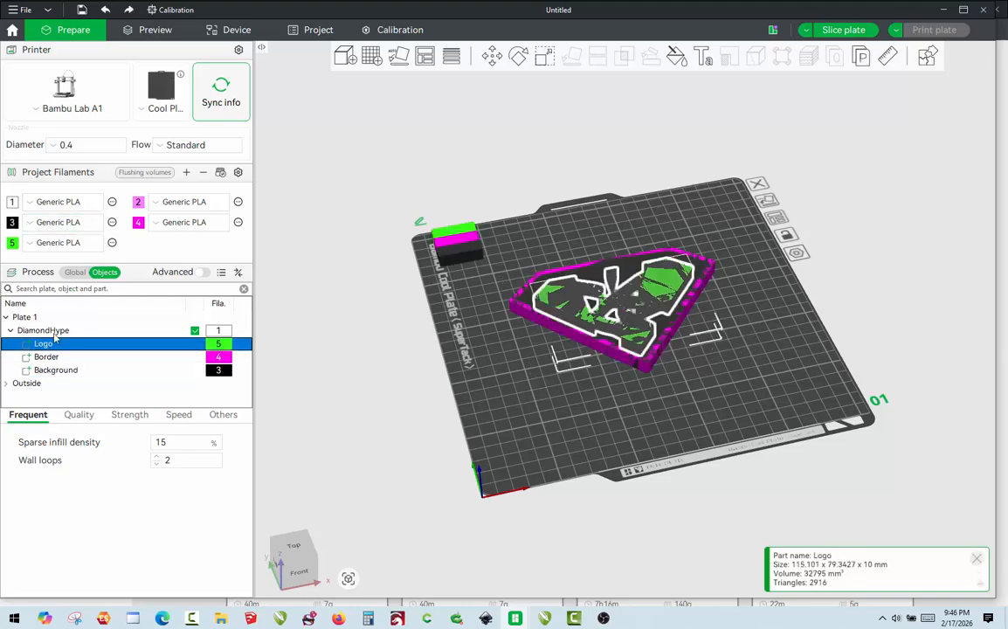
pyautogui.click(467, 339)
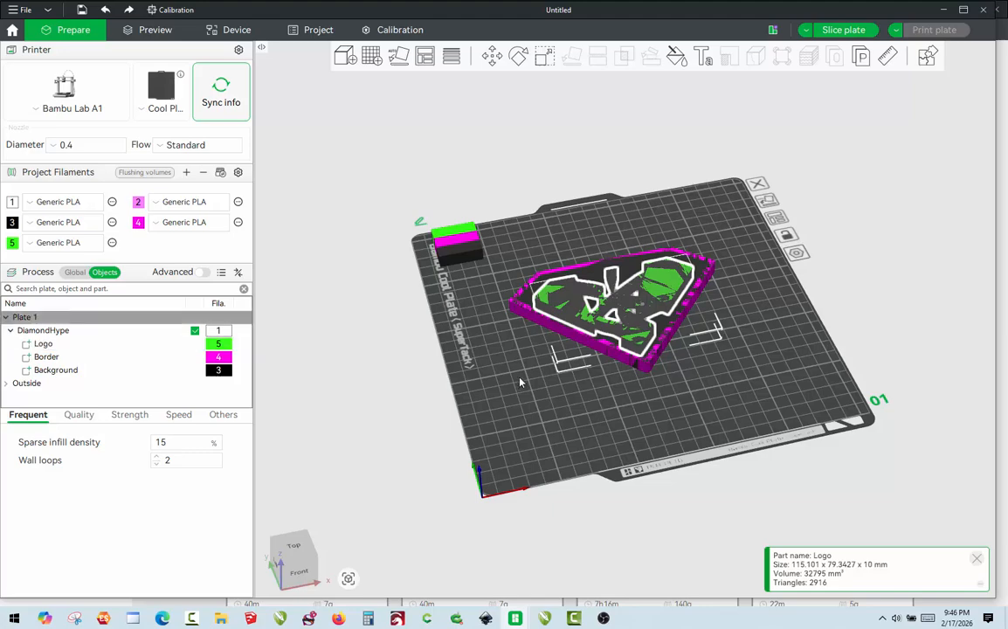
# - Scale the Background part to a Z size of 6 mm without uniform scaling
pyautogui.click(71, 371)
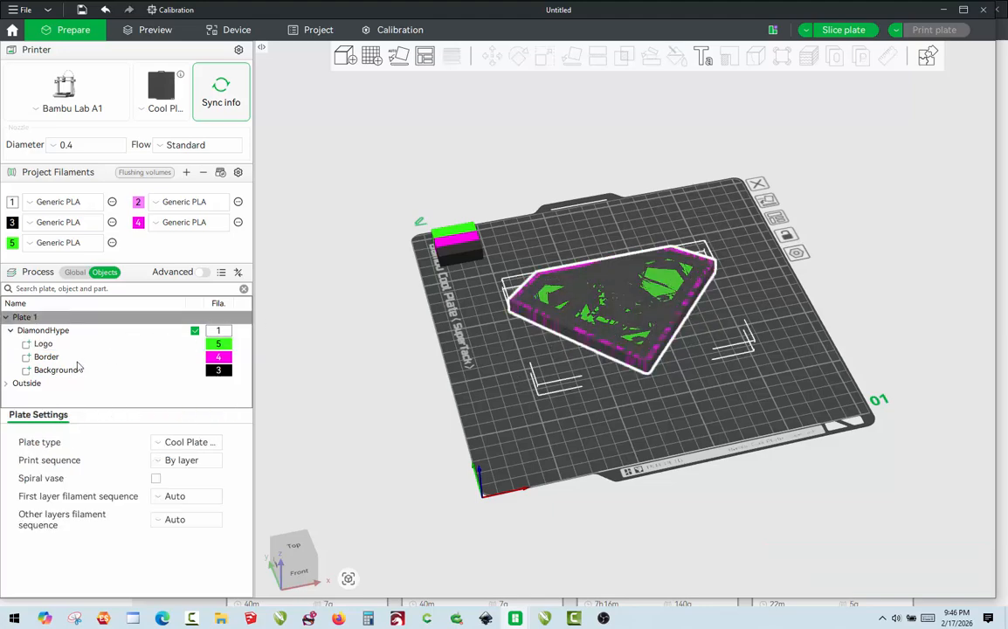
pyautogui.click(547, 58)
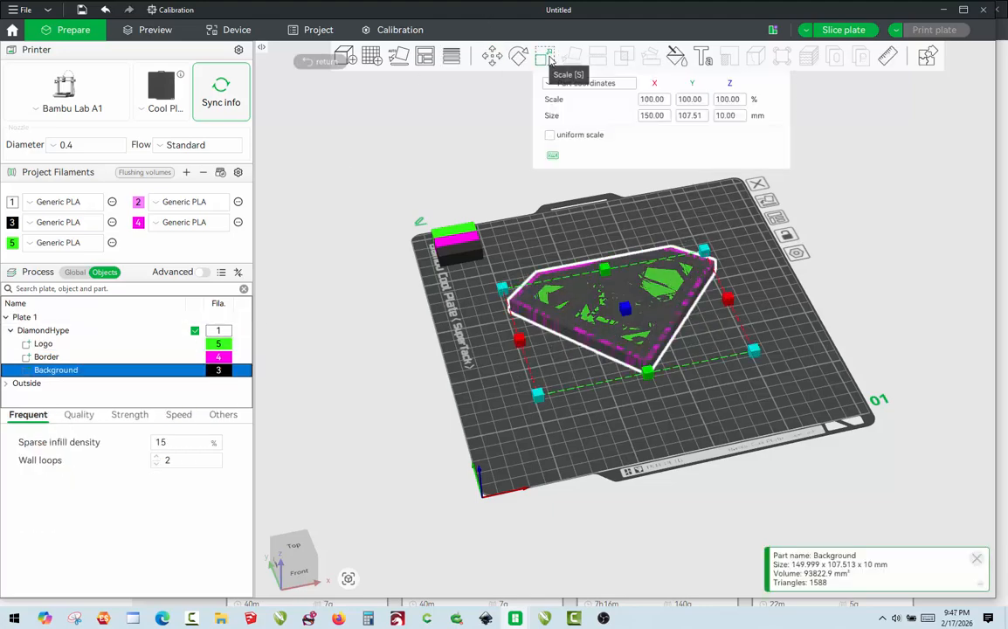
pyautogui.click(730, 116)
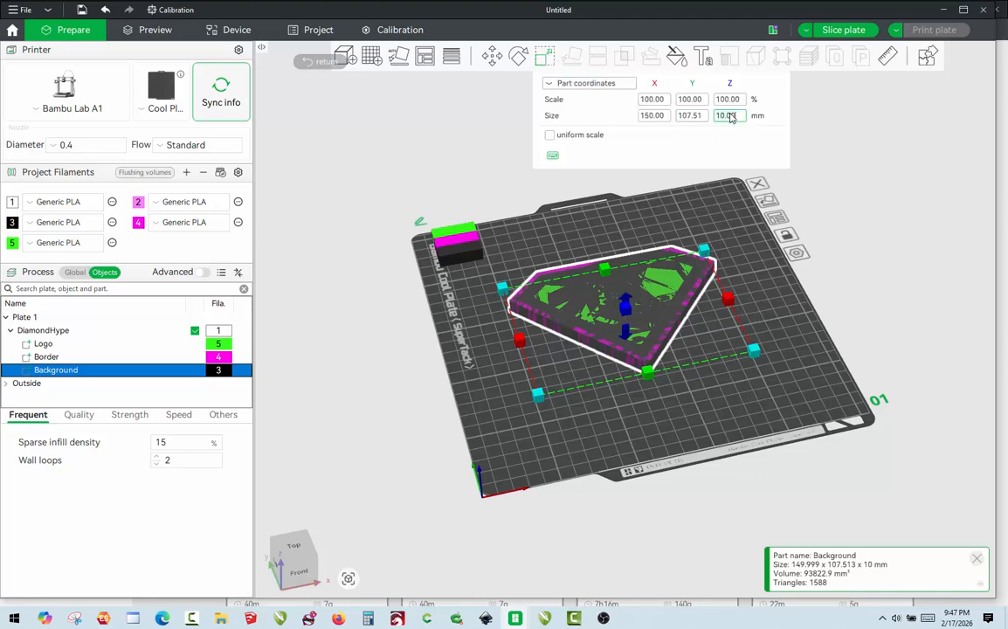
pyautogui.write('6')
pyautogui.press('Return')
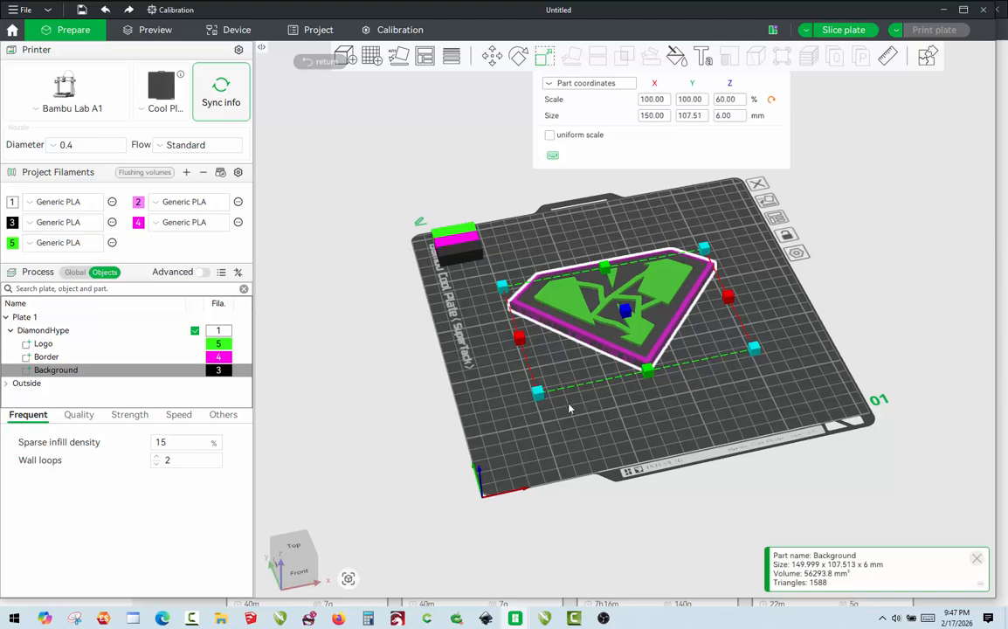
pyautogui.click(602, 399)
pyautogui.scroll(5, 632, 348)
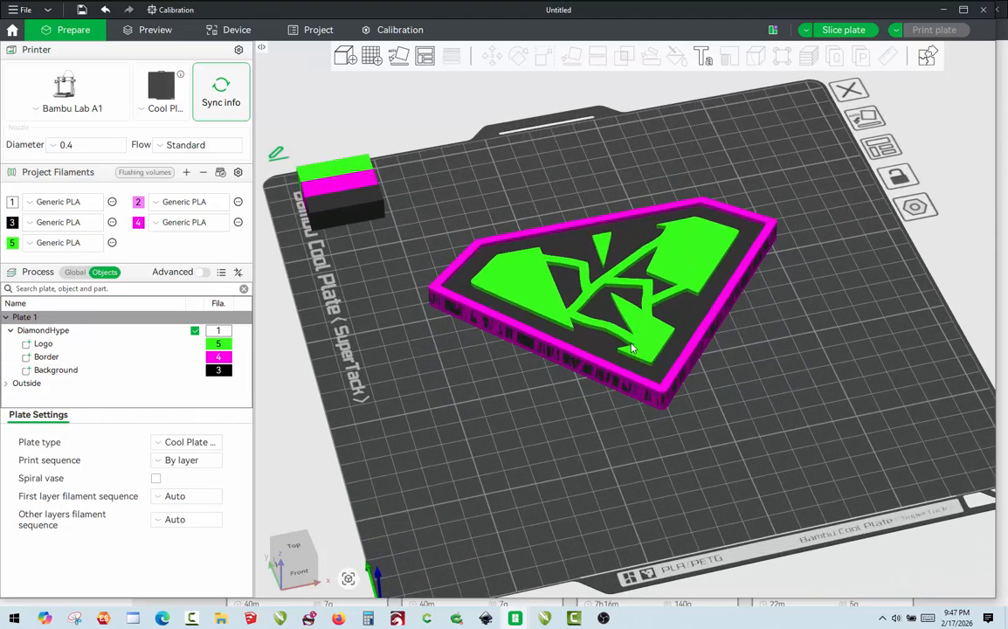
# - Scale the Border part to a Z size of 8 mm, leaving uniform scaling off
pyautogui.click(48, 357)
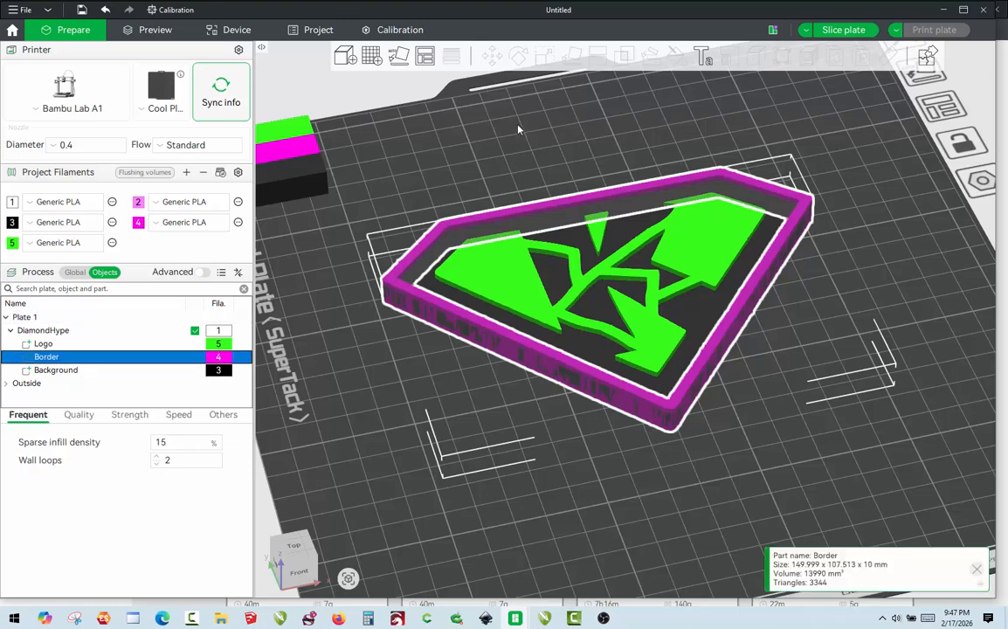
pyautogui.click(543, 58)
pyautogui.click(736, 119)
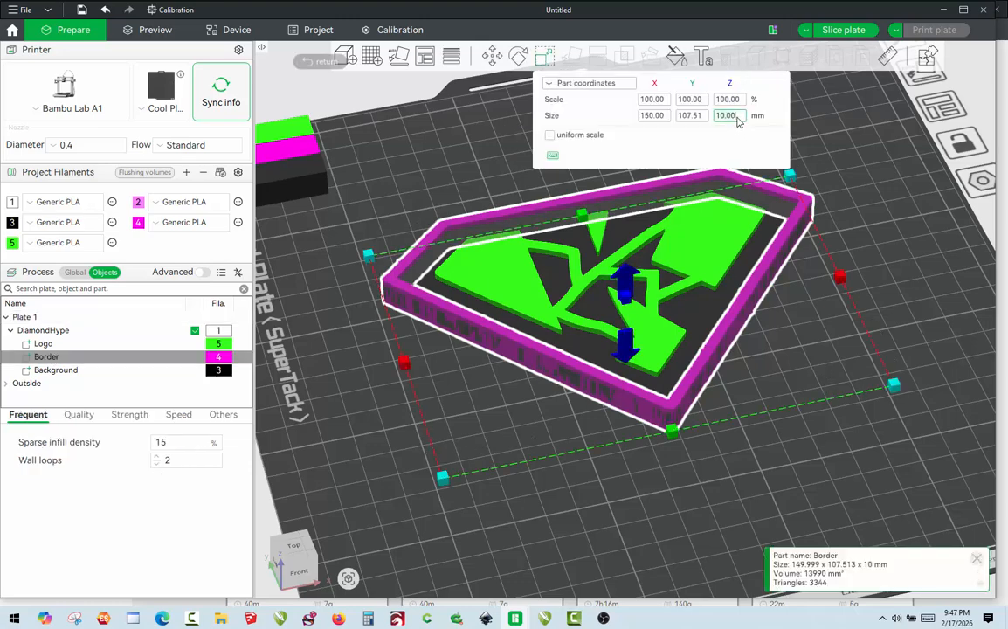
pyautogui.write('8')
pyautogui.press('Return')
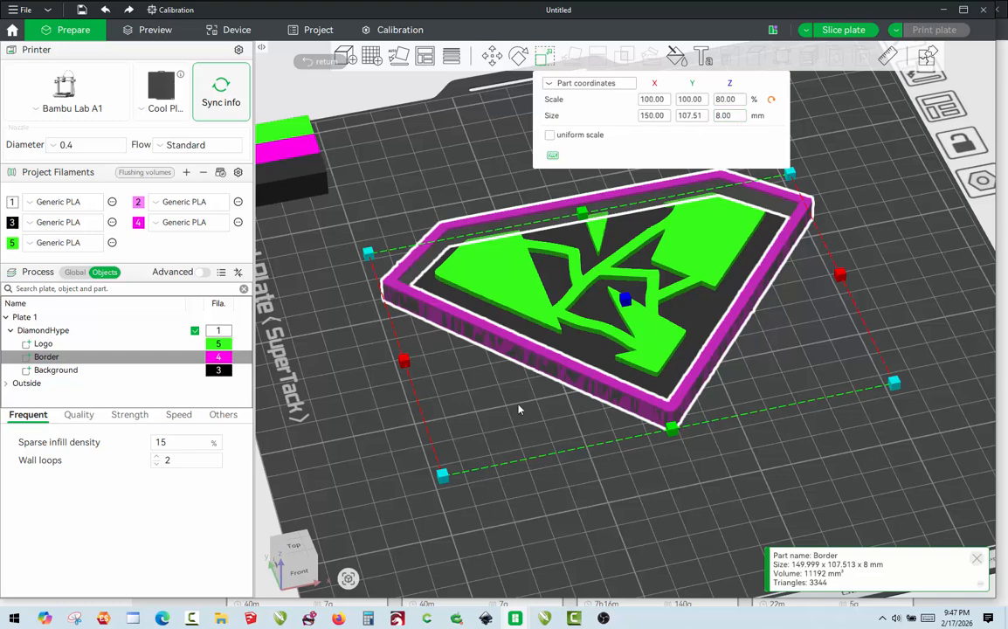
pyautogui.click(466, 364)
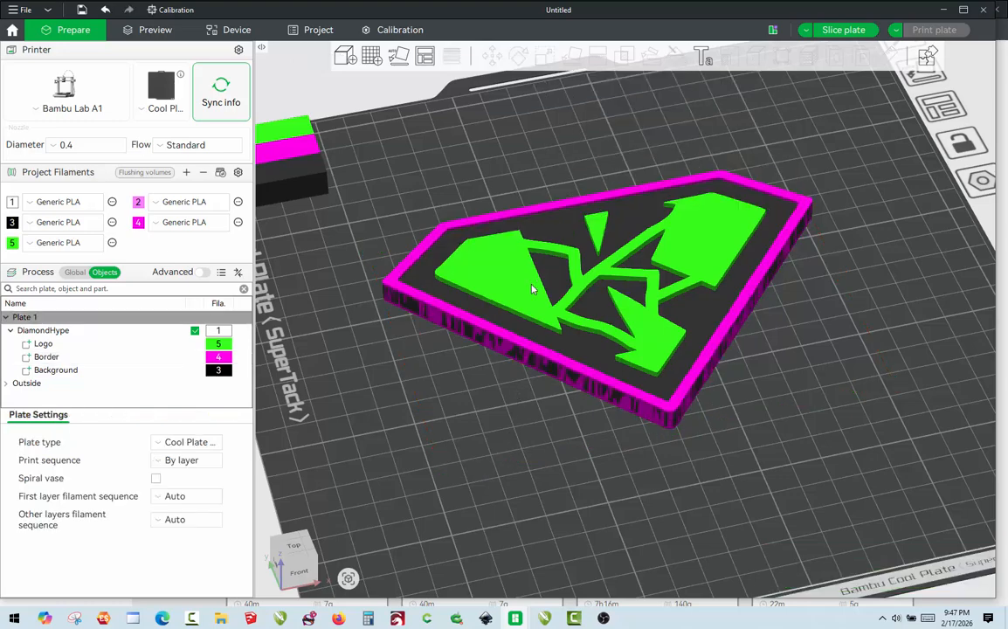
# - Scale the Logo part to a Z size of 2 mm without uniform scaling
pyautogui.click(42, 345)
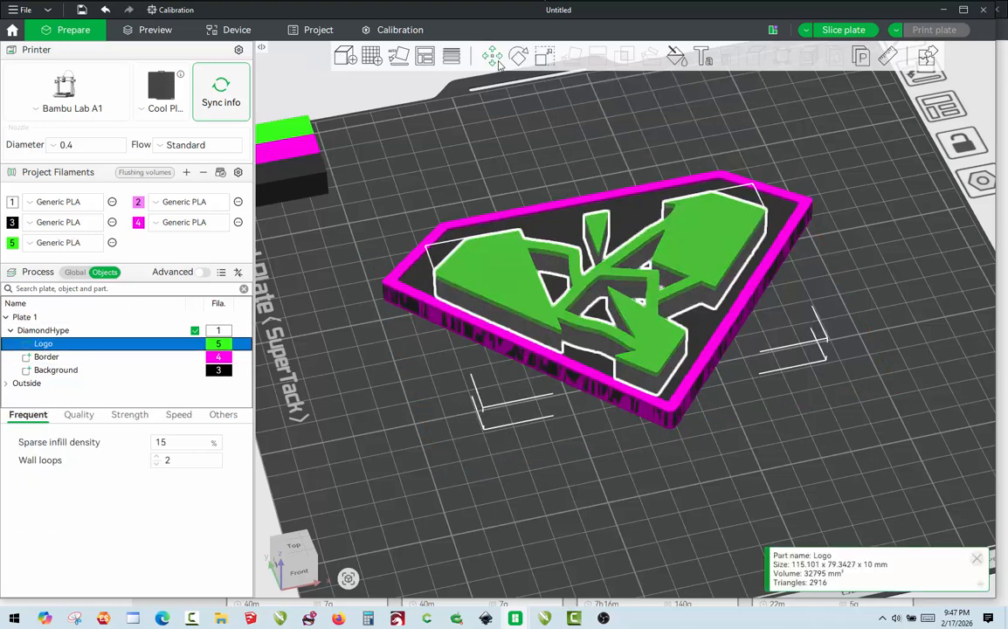
pyautogui.click(543, 56)
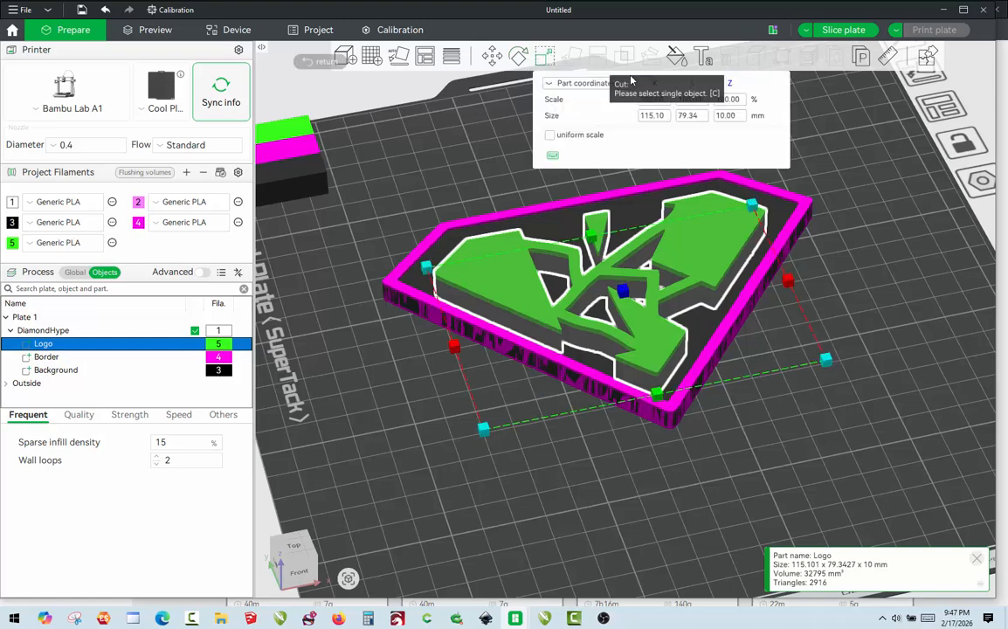
pyautogui.click(741, 116)
pyautogui.write('2')
pyautogui.press('Return')
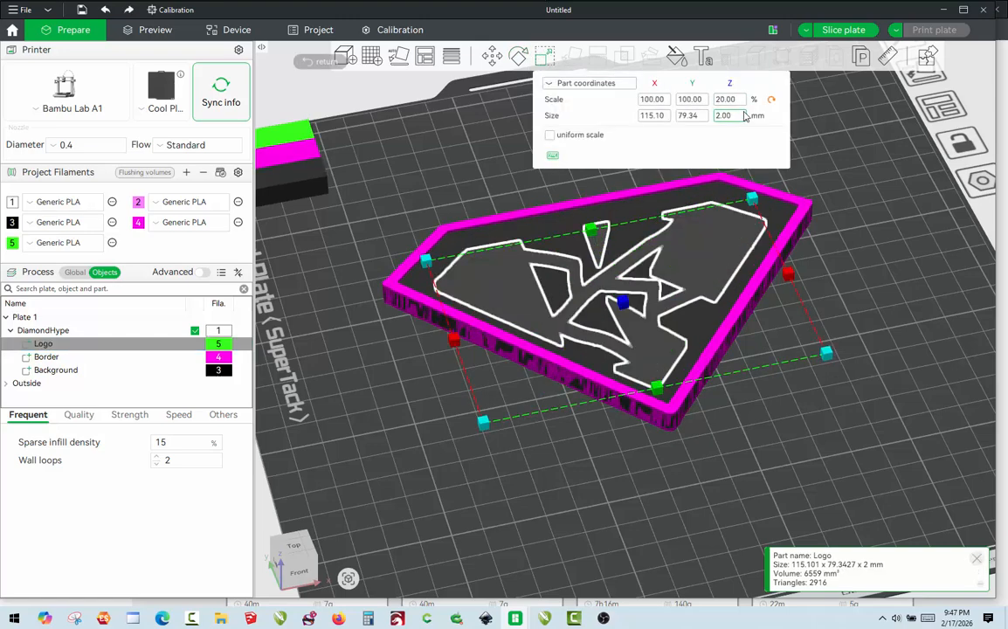
pyautogui.click(402, 374)
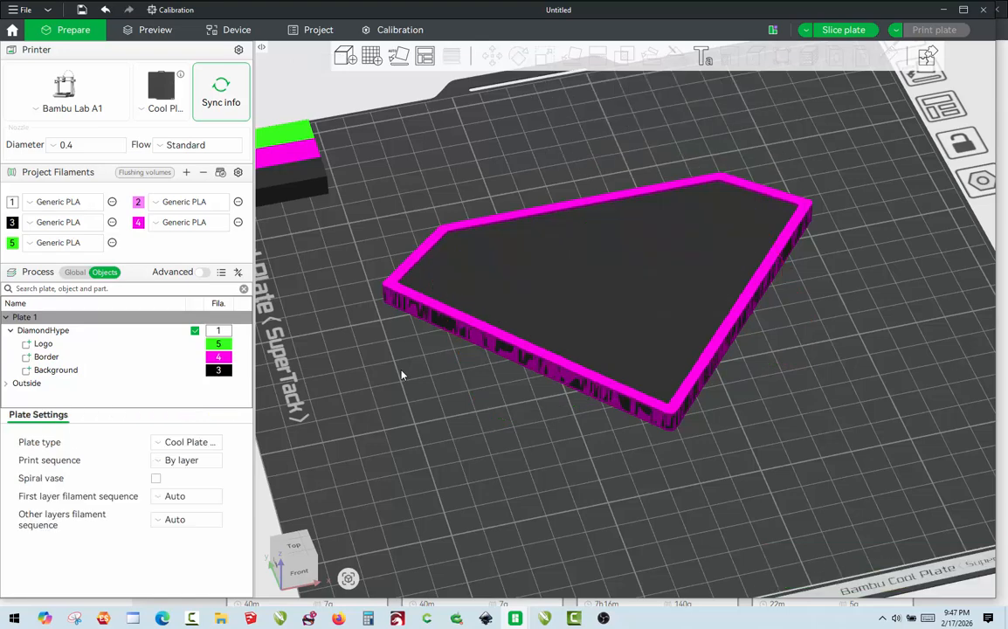
# - Move the Background part to a Z position of 3 mm in world coordinates
pyautogui.click(436, 283)
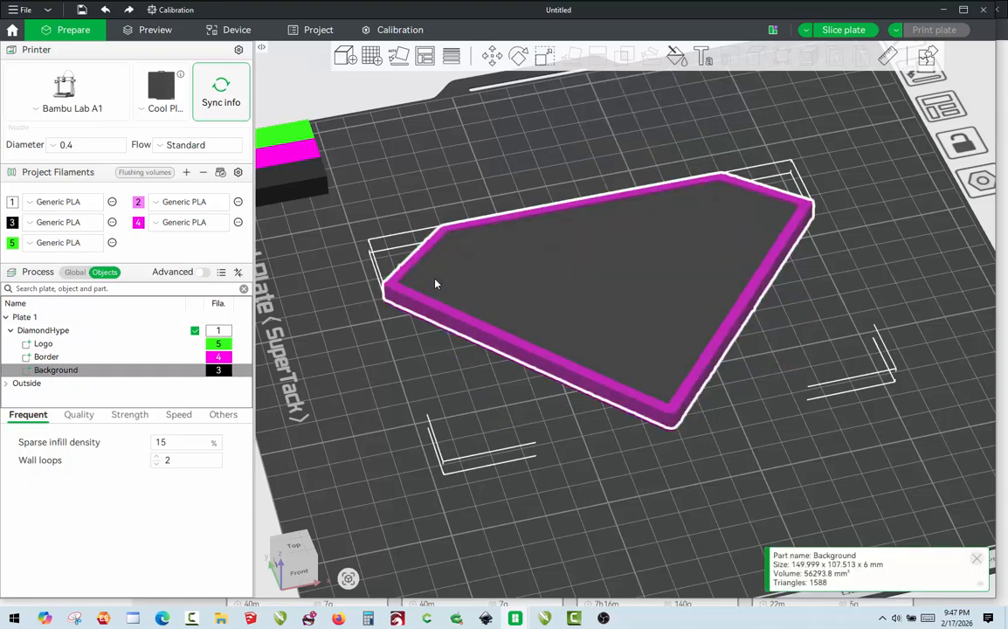
pyautogui.click(491, 56)
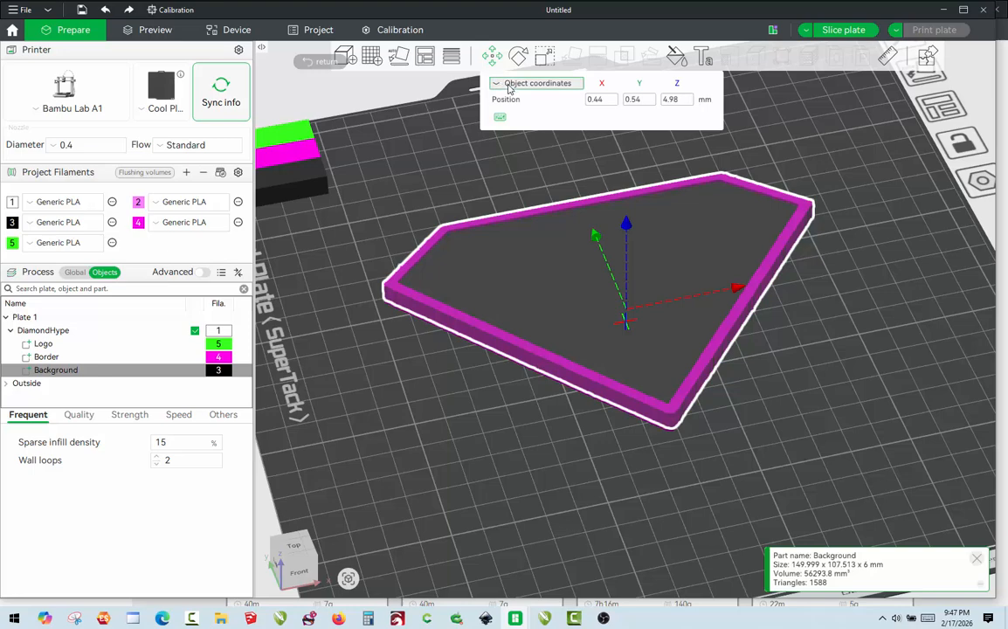
pyautogui.click(508, 83)
pyautogui.click(530, 102)
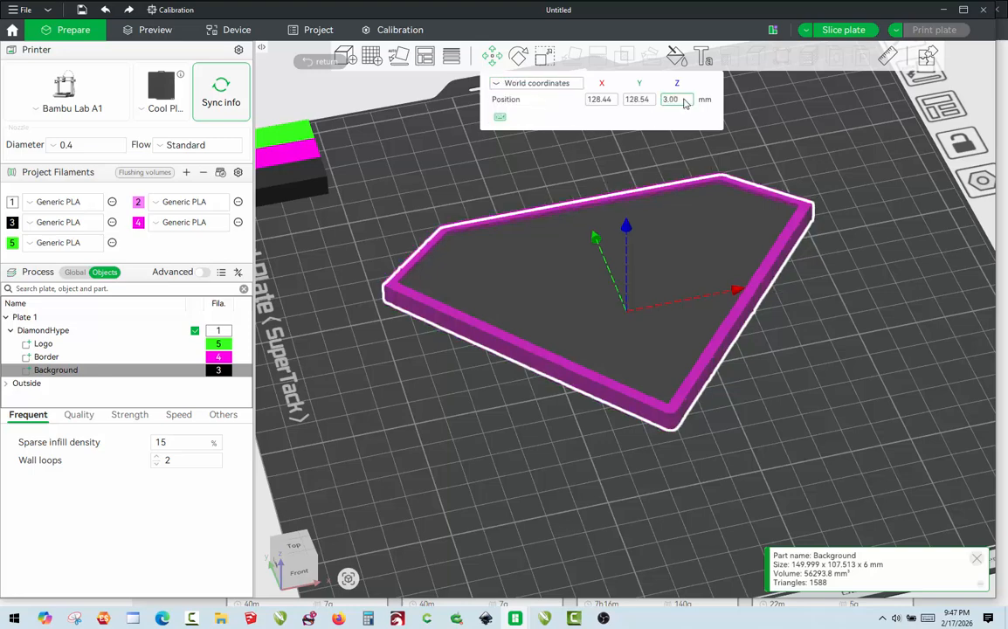
pyautogui.click(407, 362)
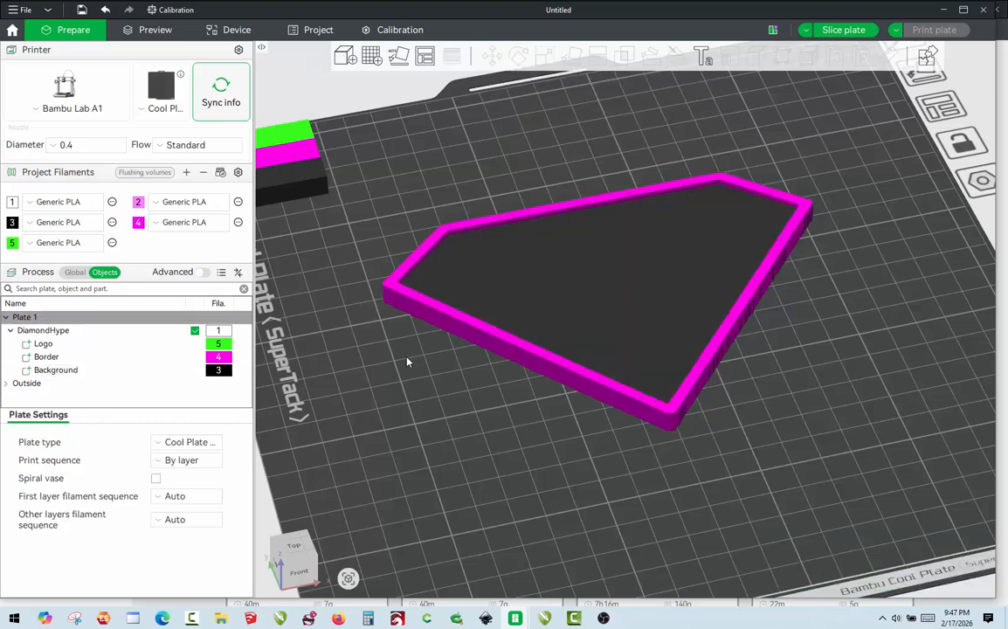
# - Check the Border part's Z position in world coordinates
pyautogui.click(437, 319)
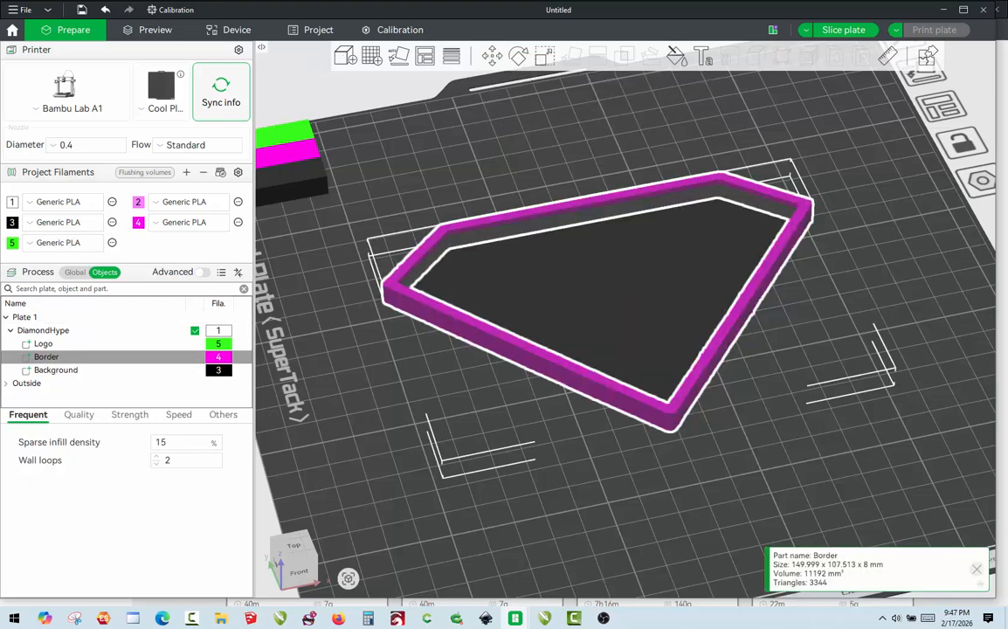
pyautogui.click(492, 57)
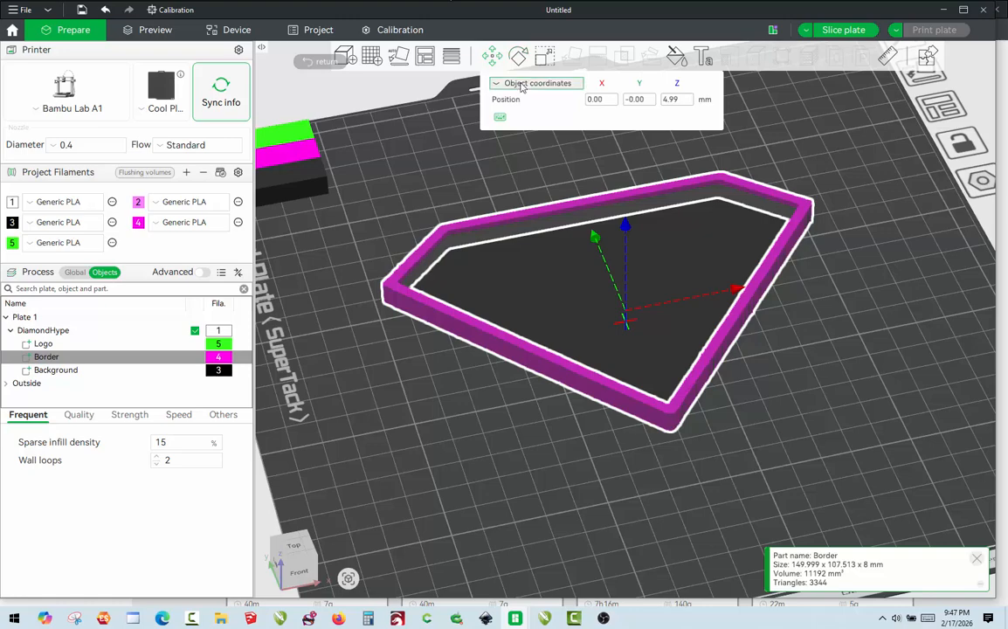
pyautogui.click(523, 85)
pyautogui.click(530, 100)
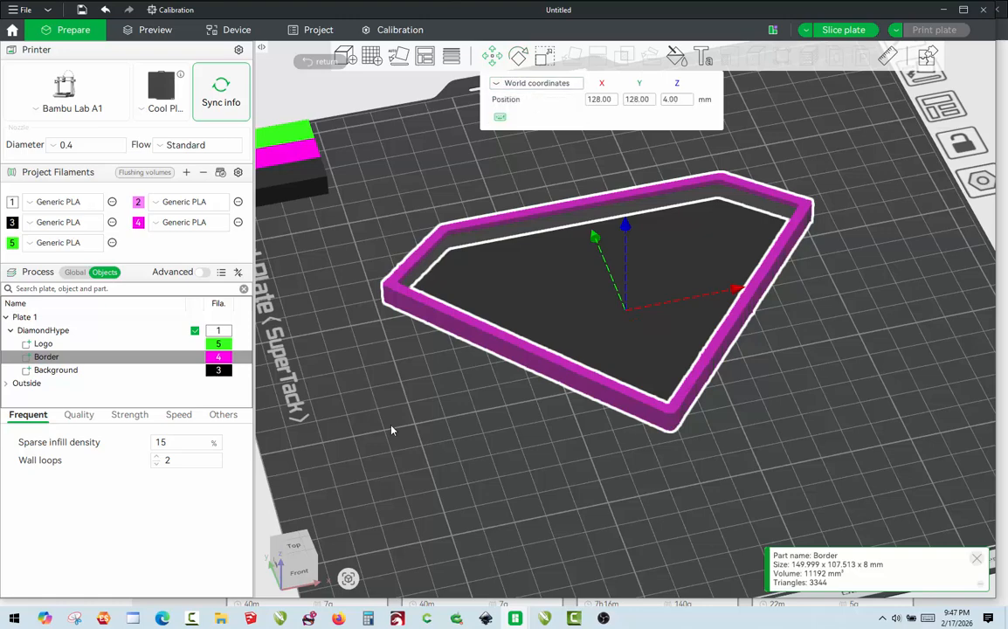
pyautogui.click(349, 378)
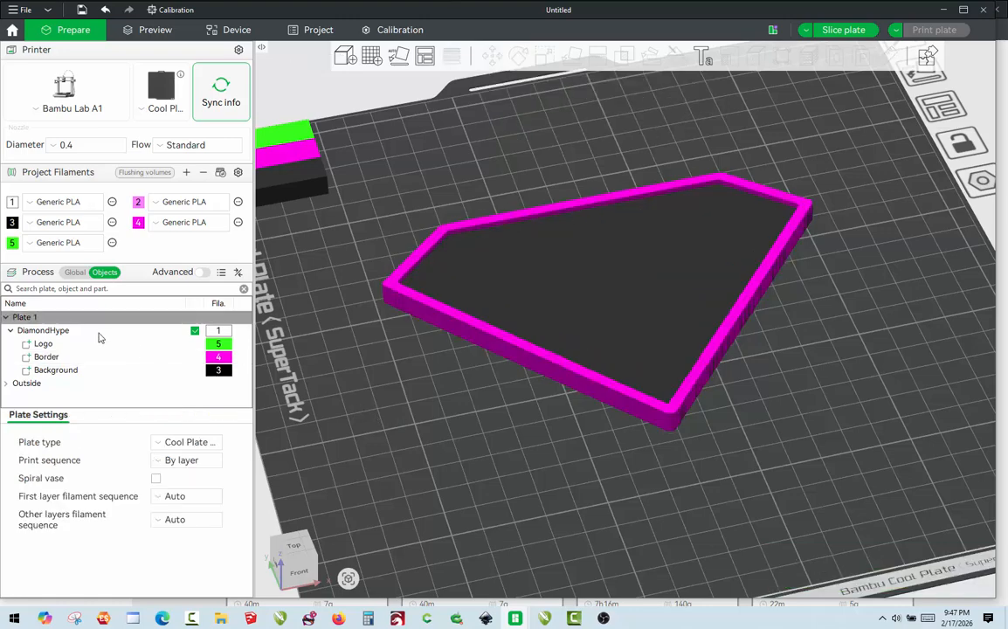
# - Move the Logo part to a Z position of 7 mm in world coordinates so it rests on the Background
pyautogui.click(44, 343)
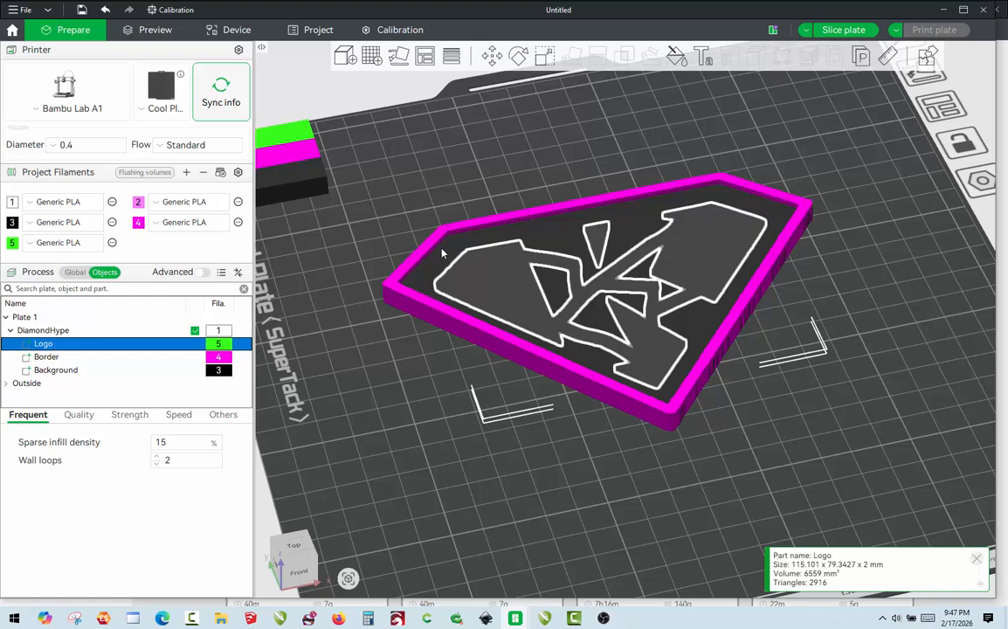
pyautogui.click(493, 58)
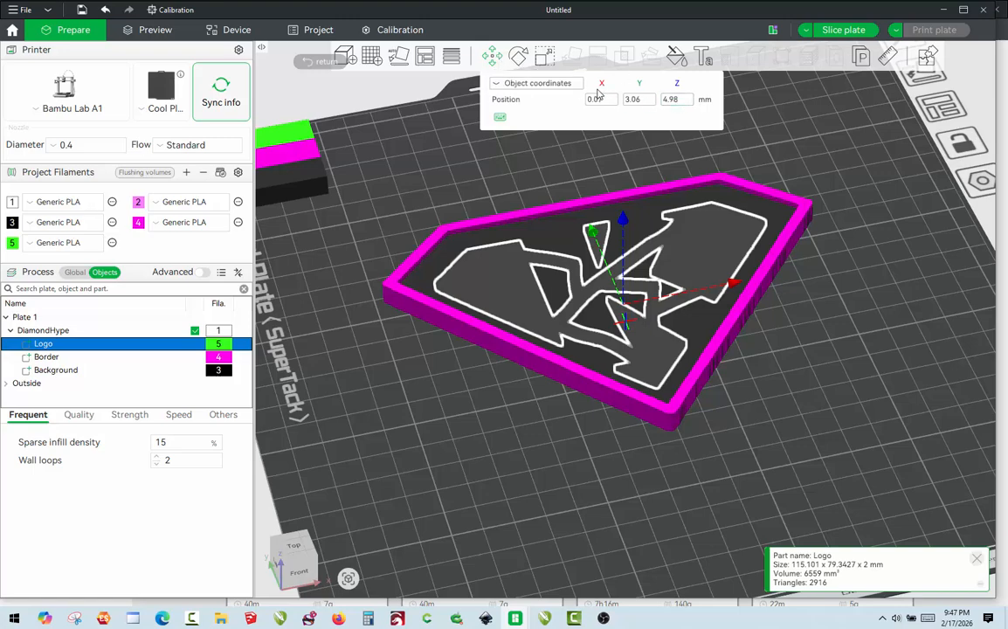
pyautogui.click(562, 84)
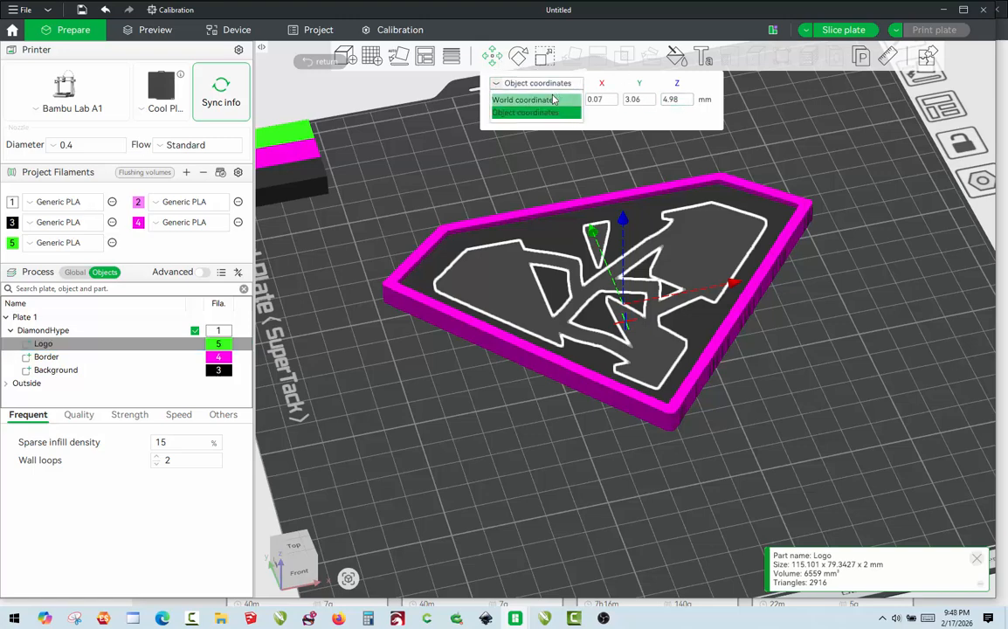
pyautogui.click(524, 100)
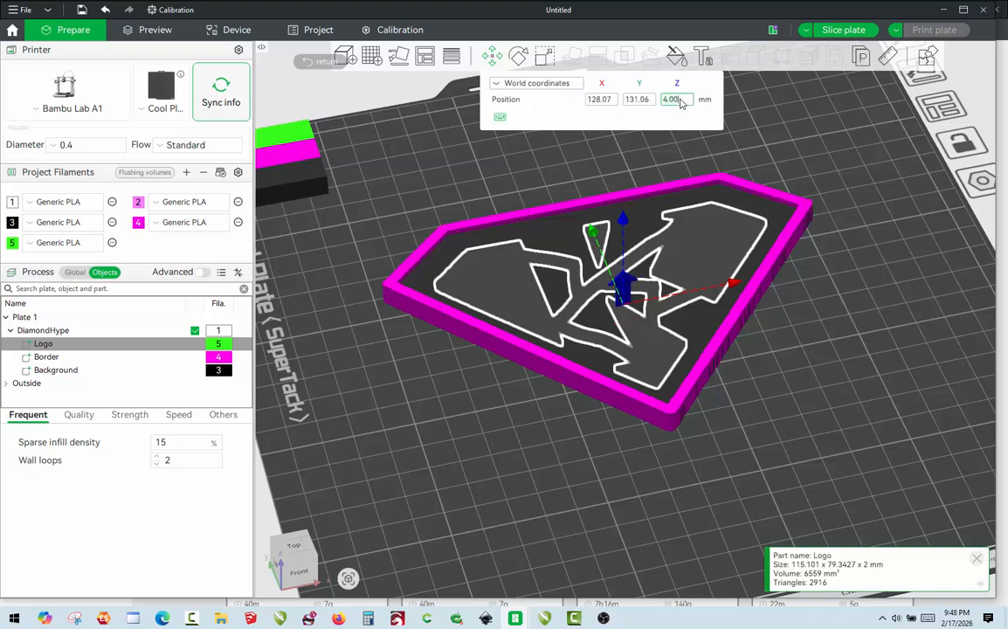
pyautogui.press('Return')
pyautogui.click(531, 439)
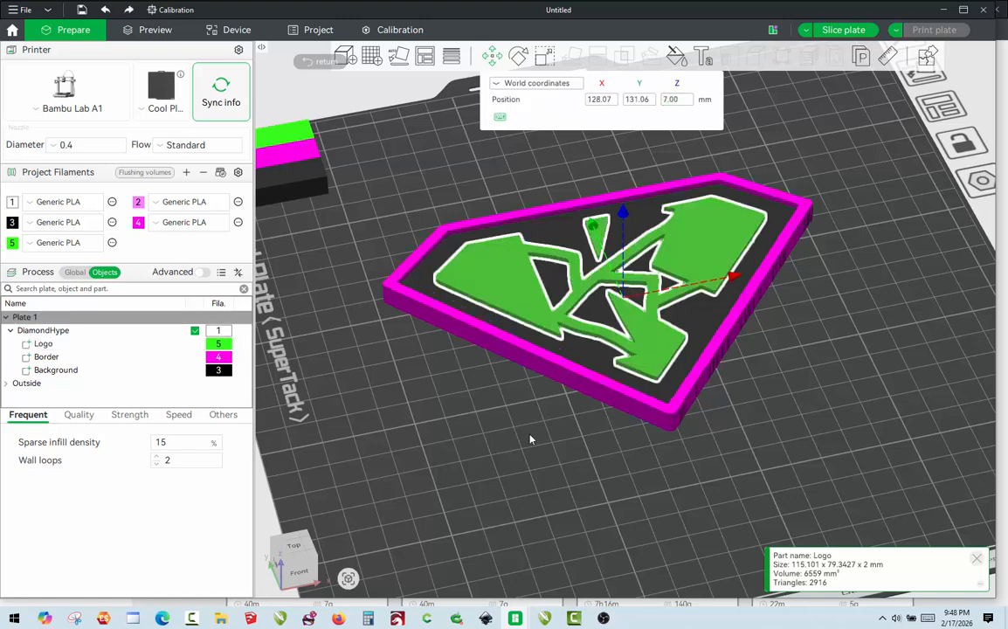
# - Add a second build plate to the project
pyautogui.moveTo(531, 439)
pyautogui.mouseDown()
pyautogui.moveTo(535, 427)
pyautogui.moveTo(527, 457)
pyautogui.moveTo(520, 448)
pyautogui.moveTo(591, 445)
pyautogui.moveTo(649, 418)
pyautogui.moveTo(505, 459)
pyautogui.moveTo(542, 454)
pyautogui.mouseUp()
pyautogui.scroll(-7, 543, 454)
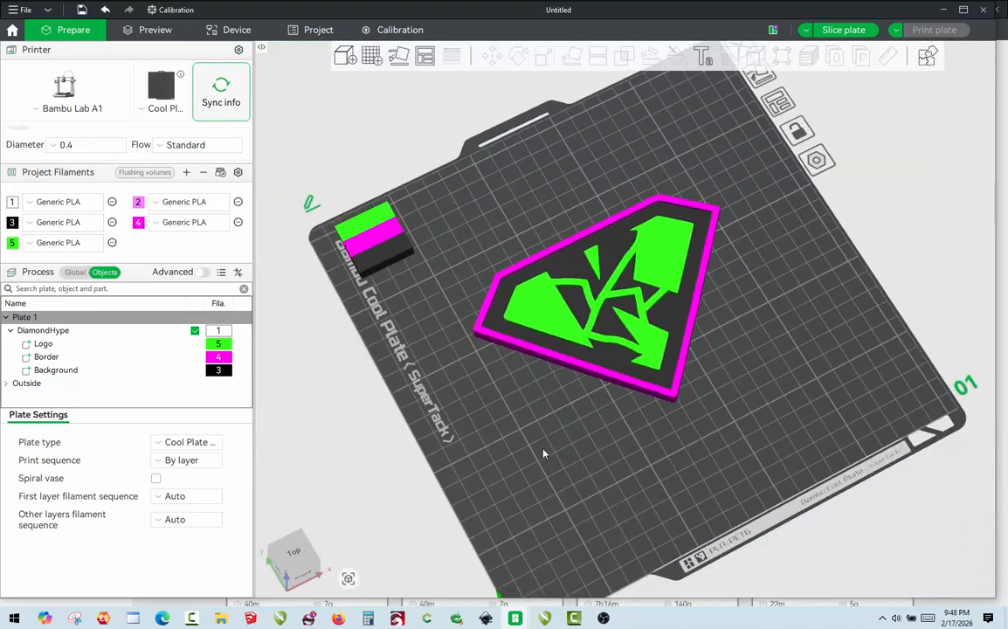
pyautogui.scroll(2, 832, 210)
pyautogui.scroll(-1, 832, 210)
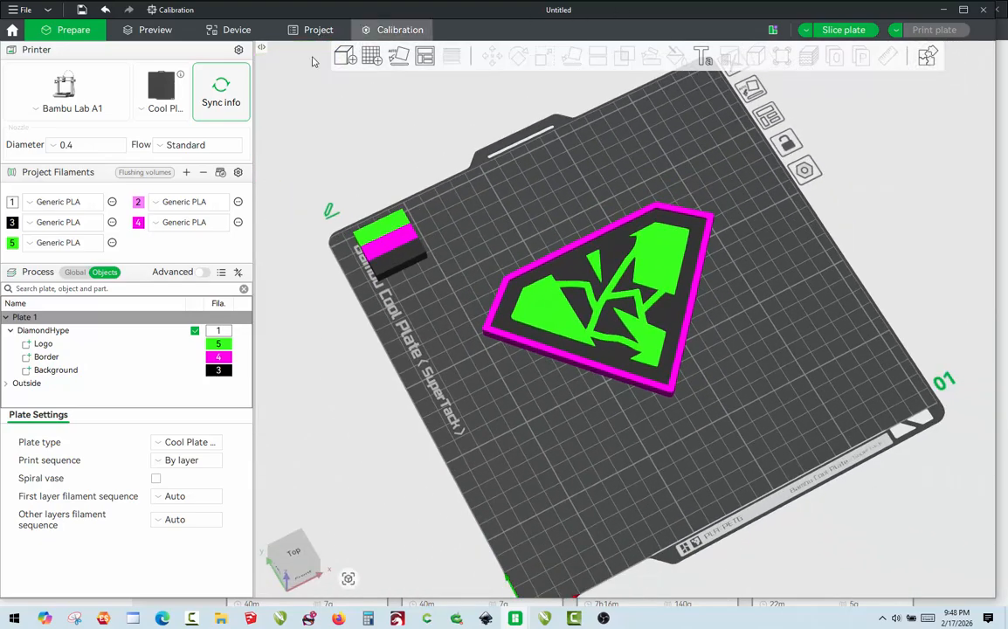
pyautogui.click(371, 56)
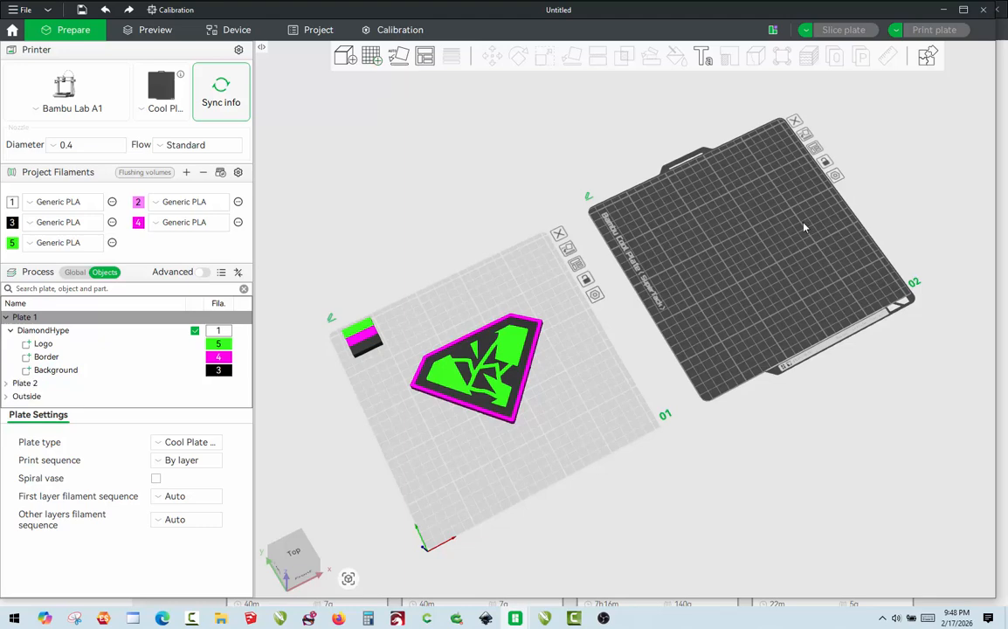
# - Start importing a model file and search the Desktop folder for "hype"
pyautogui.click(21, 10)
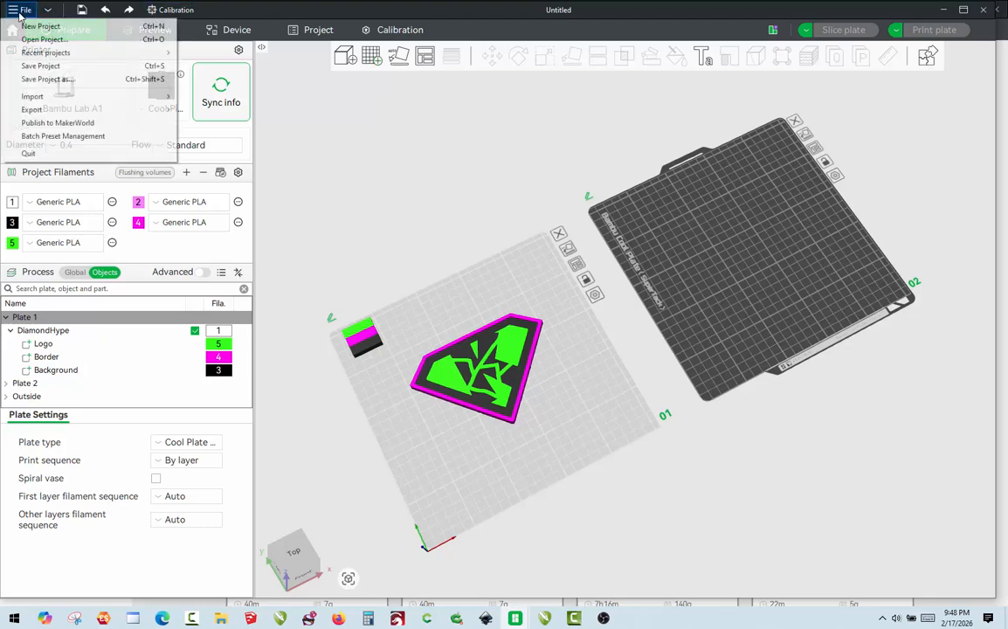
pyautogui.moveTo(63, 96)
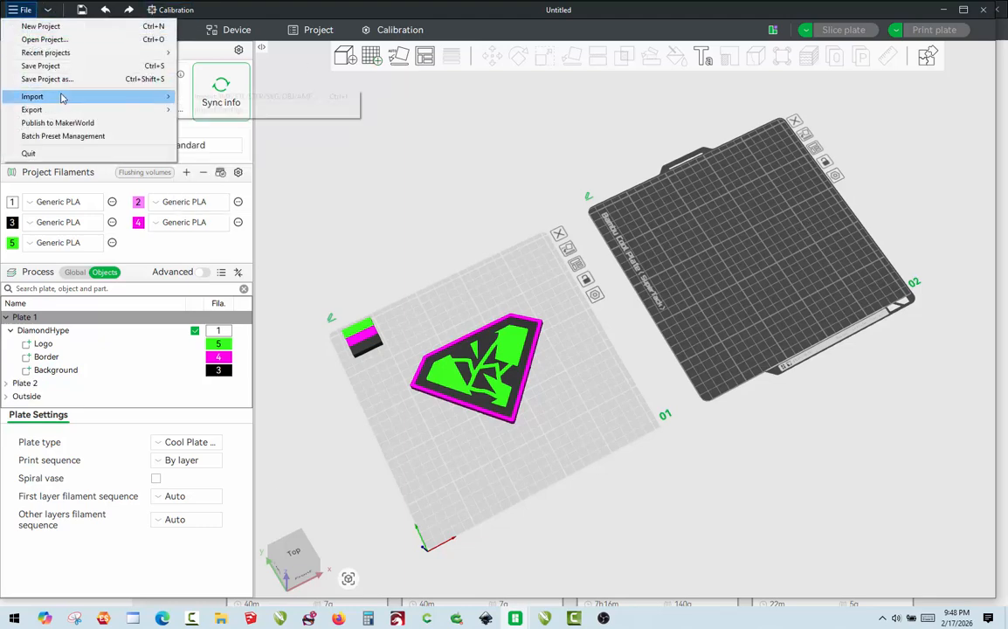
pyautogui.click(254, 96)
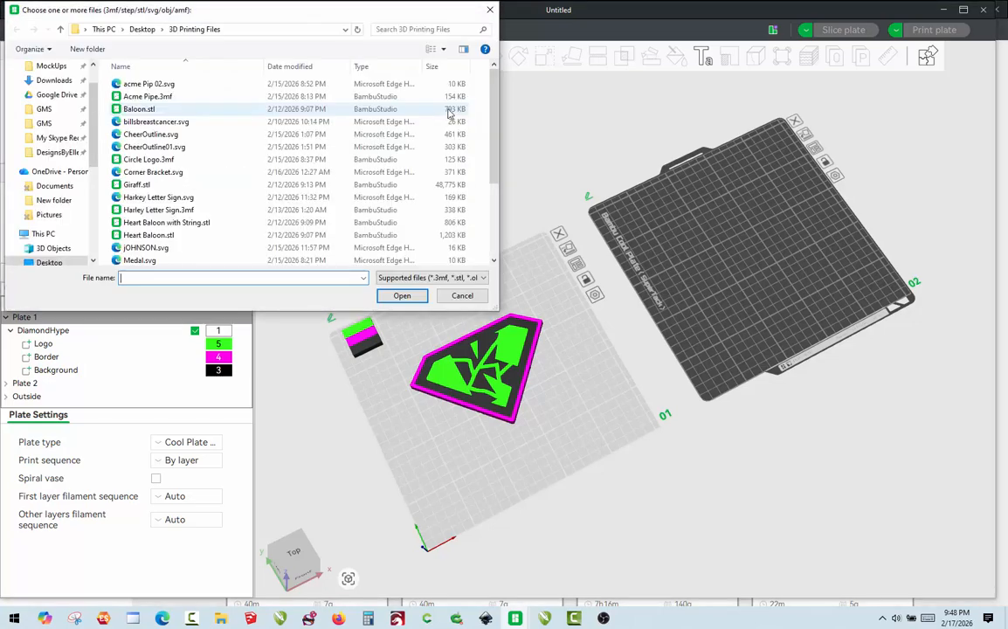
pyautogui.click(49, 263)
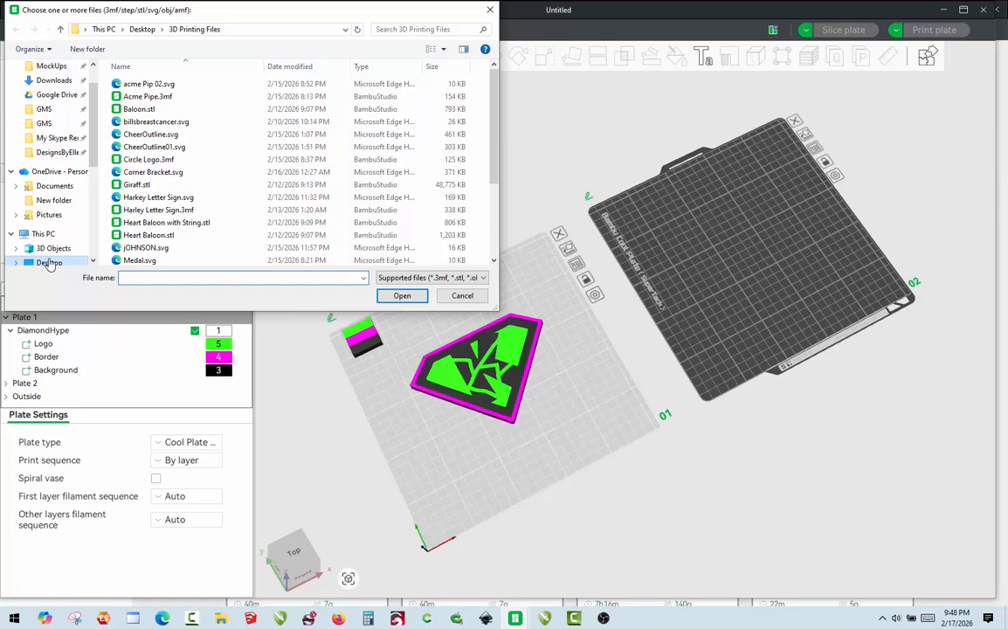
pyautogui.click(432, 28)
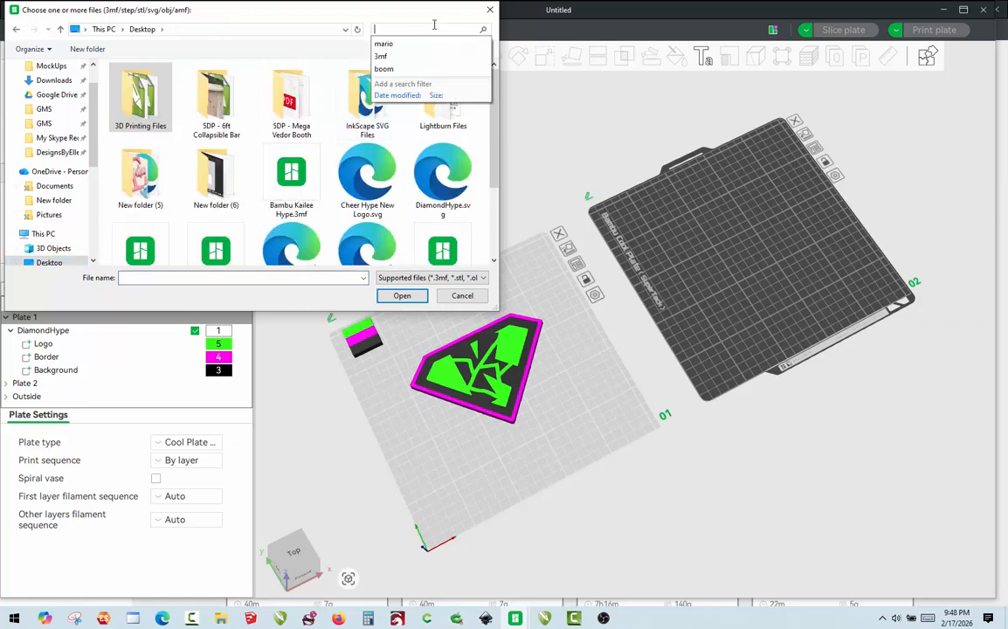
pyautogui.press('Escape')
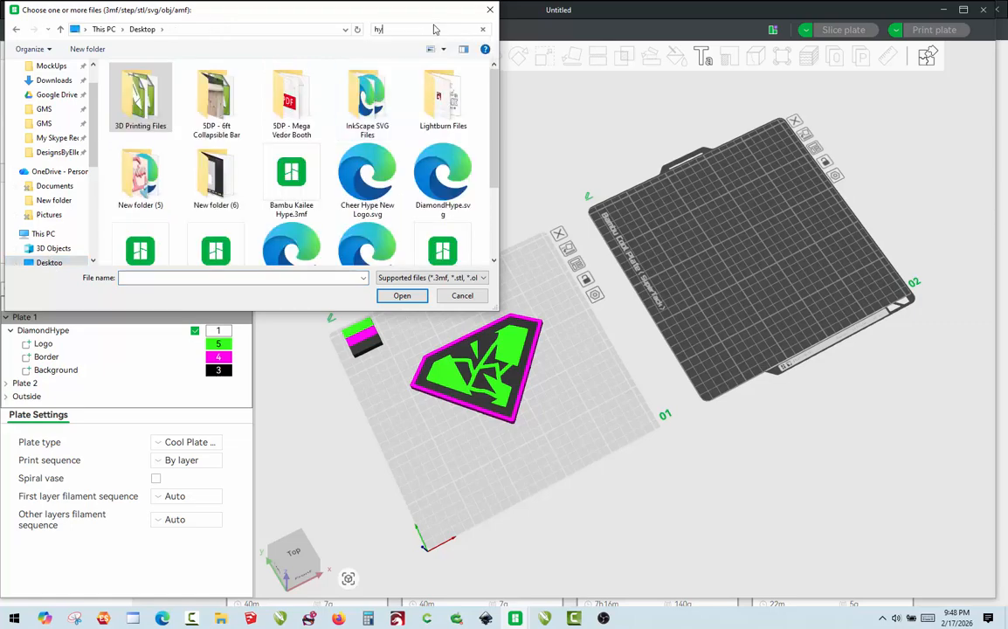
pyautogui.write('hype')
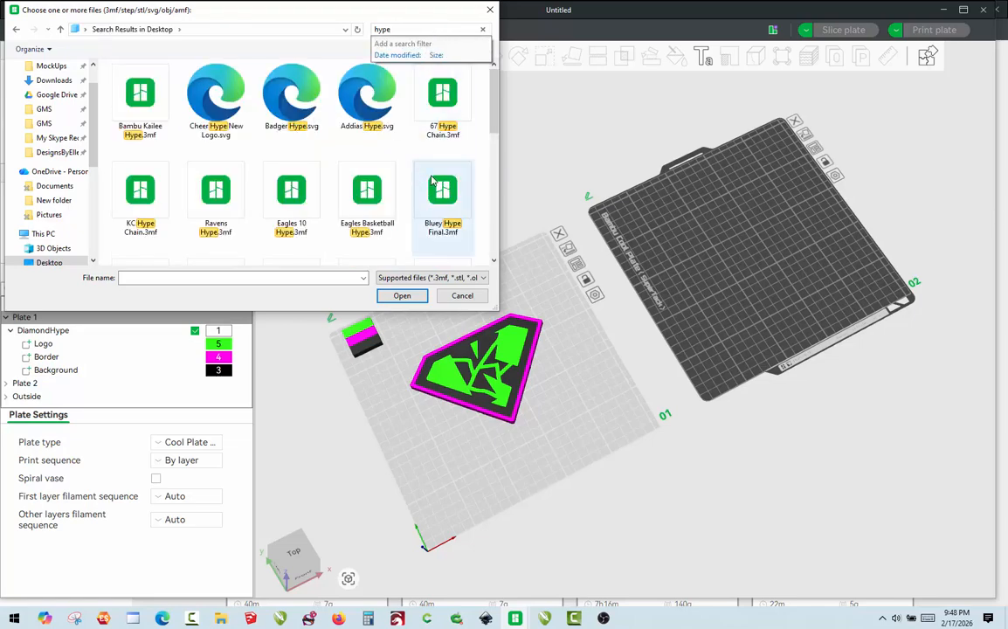
# - Import Jackson 3D Hype Chain.3mf from the search results onto the second plate as geometry only
pyautogui.moveTo(494, 122); pyautogui.dragTo(496, 163)
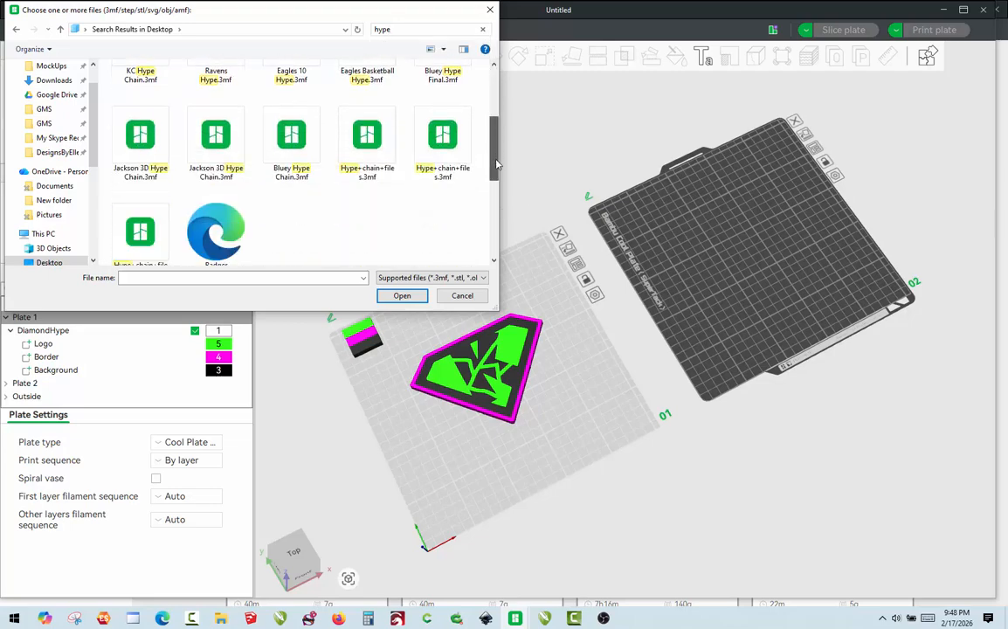
pyautogui.click(220, 149)
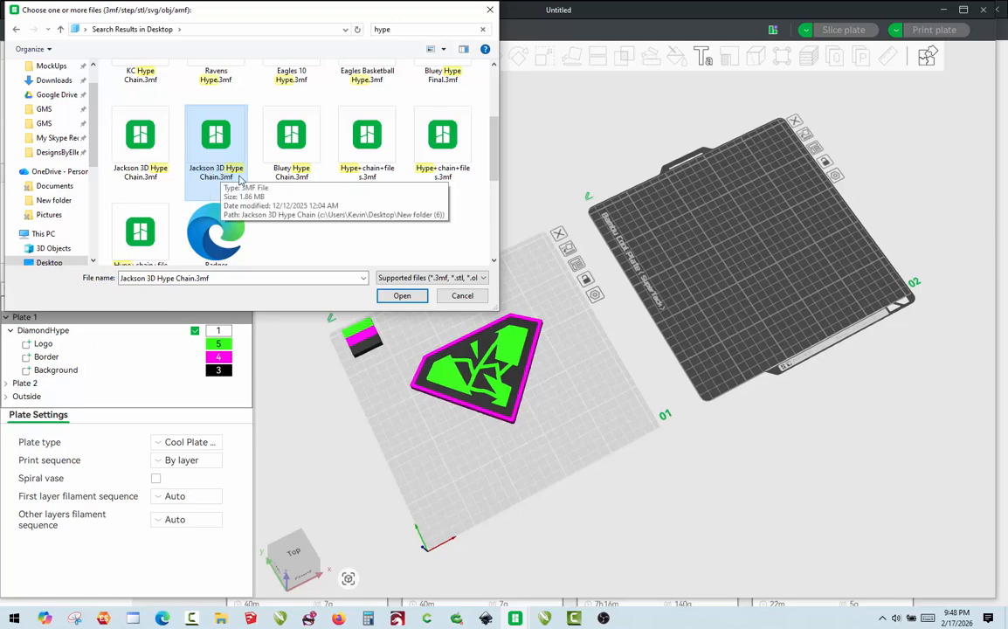
pyautogui.doubleClick(216, 138)
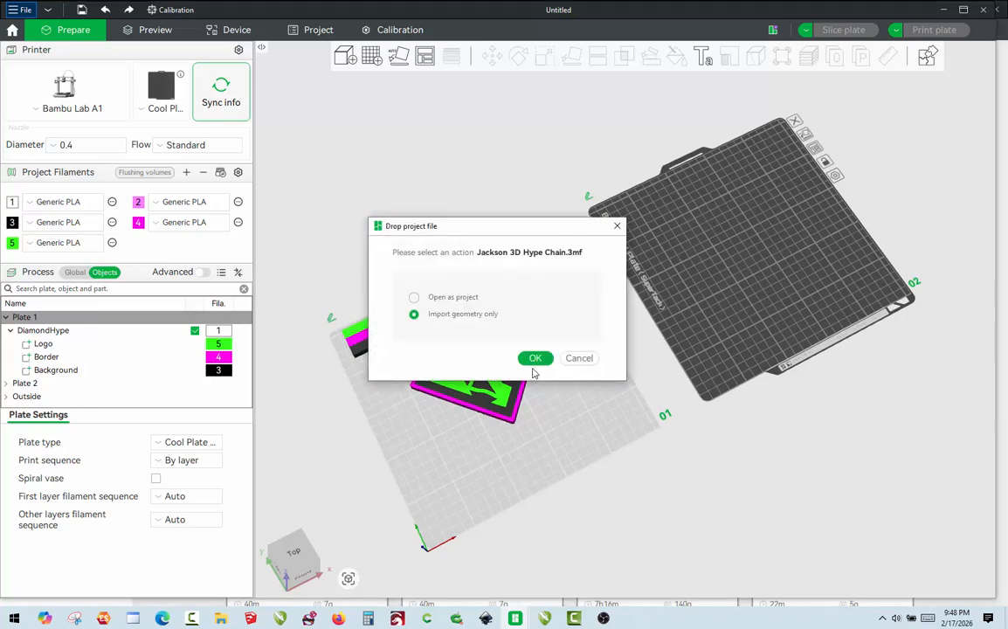
pyautogui.click(532, 359)
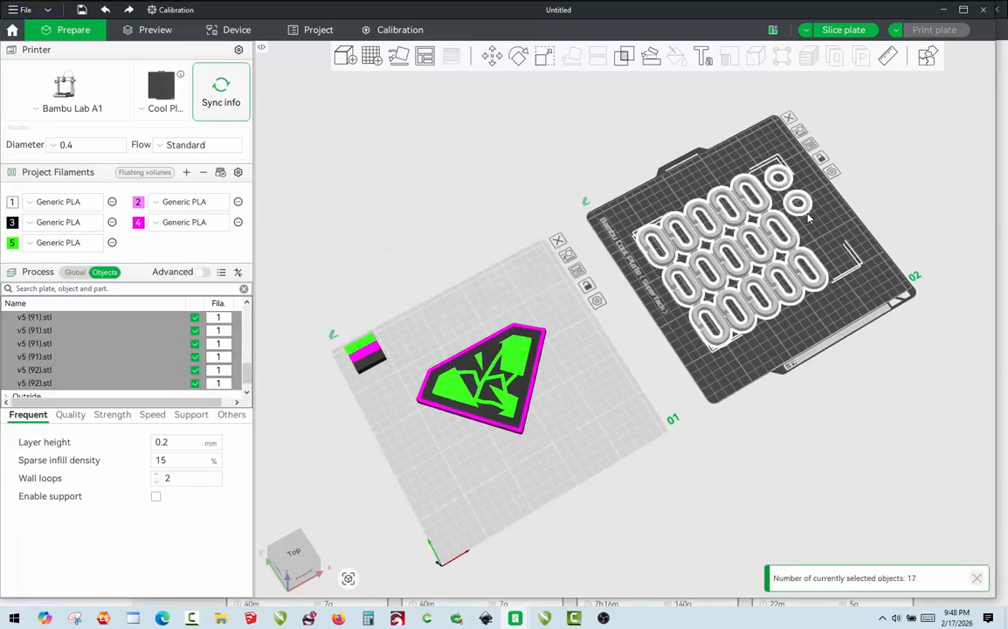
# - Move one round ring link from the second plate onto plate 1 beside the diamond pendant
pyautogui.moveTo(806, 213); pyautogui.dragTo(510, 282)
pyautogui.click(428, 339)
pyautogui.scroll(4, 510, 283)
pyautogui.moveTo(393, 282); pyautogui.dragTo(590, 188)
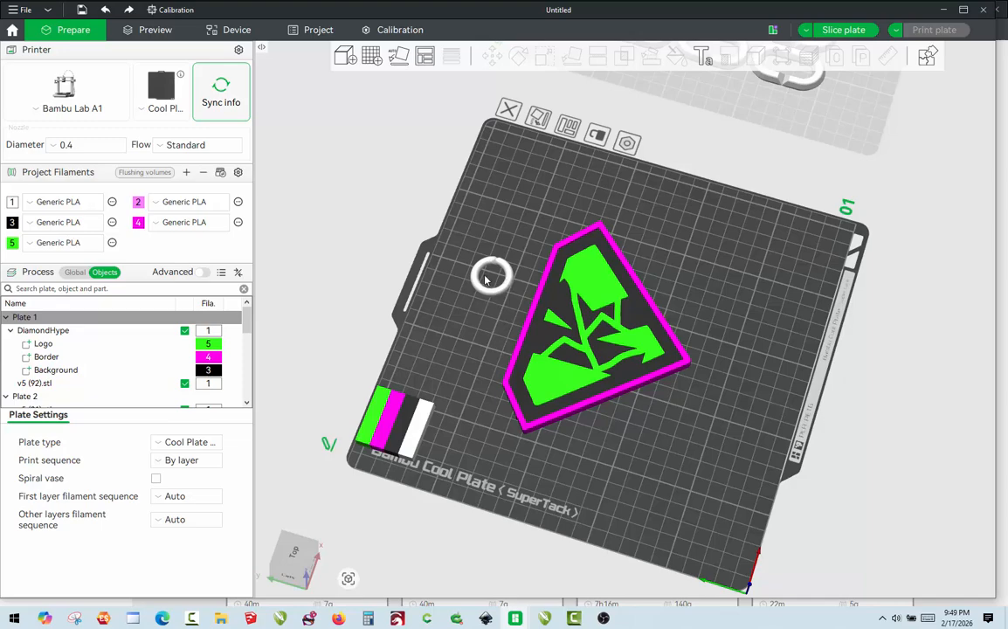
pyautogui.scroll(5, 445, 265)
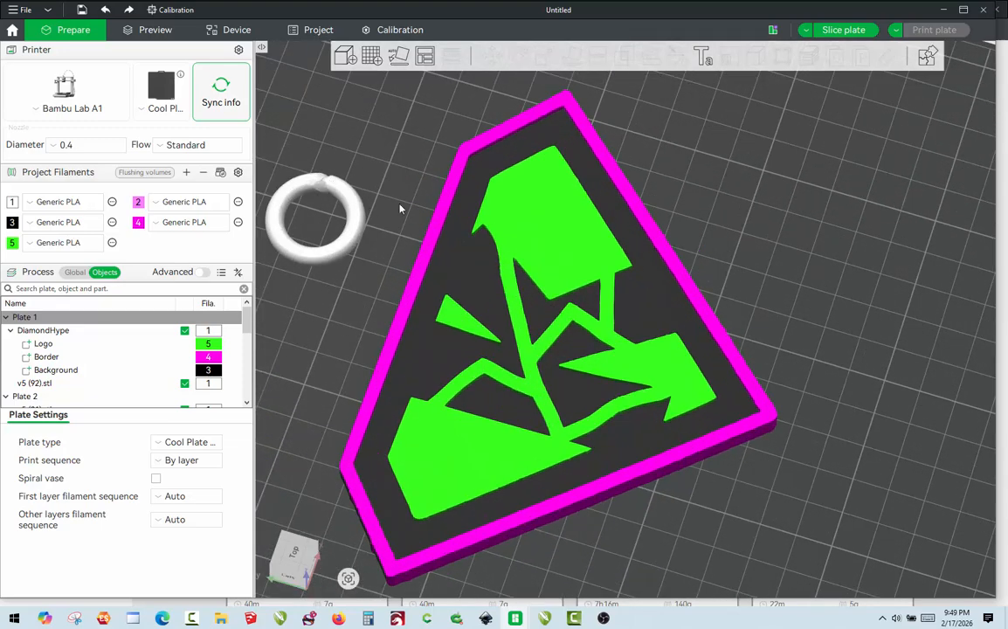
pyautogui.scroll(-3, 367, 214)
pyautogui.scroll(3, 371, 224)
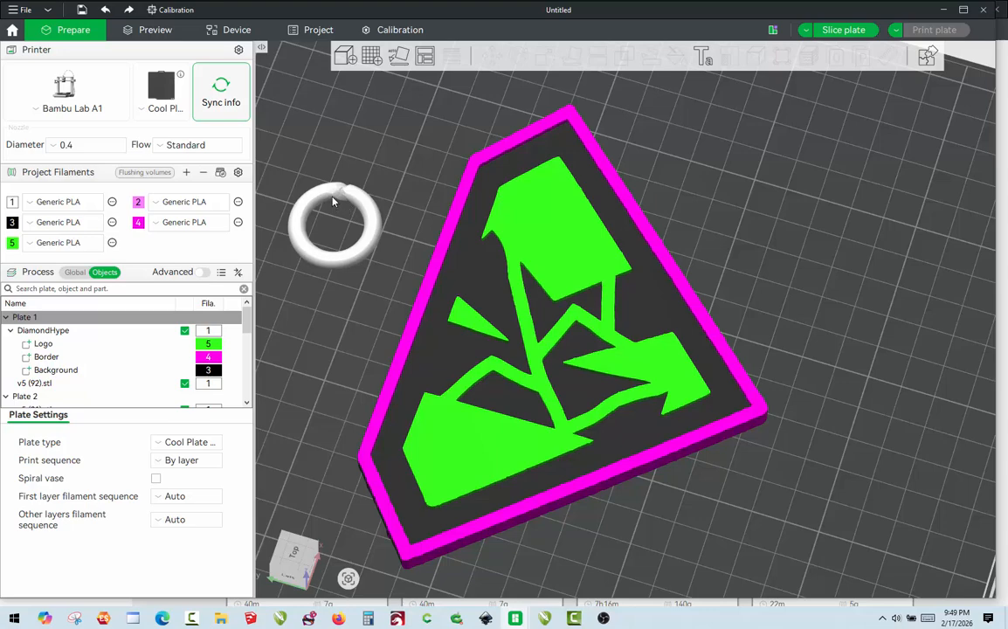
# - Rotate the ring link to an absolute Z angle of 90° and place it against the pendant's long upper edge
pyautogui.click(326, 259)
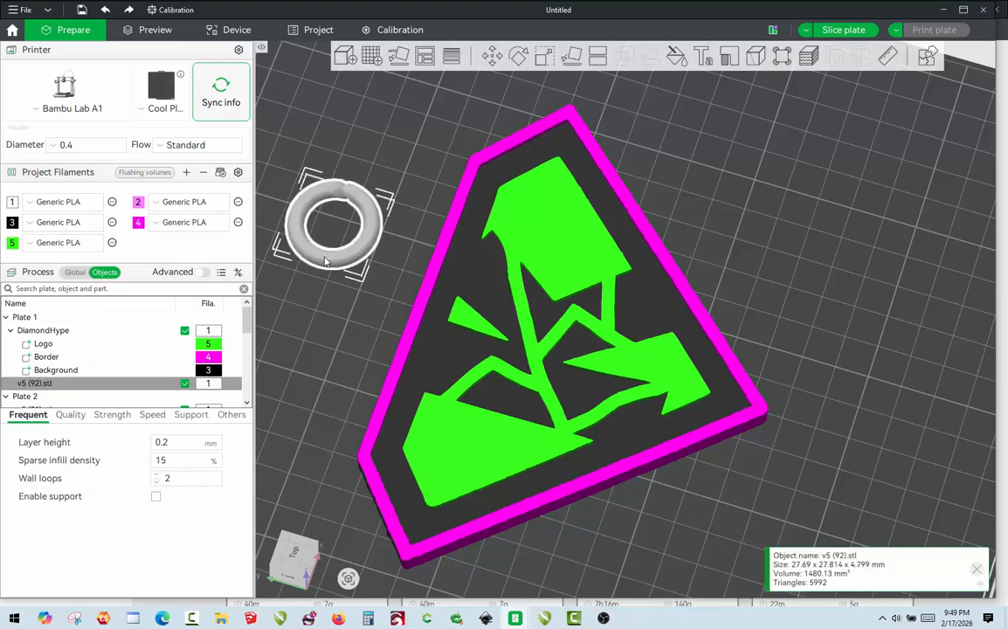
pyautogui.click(519, 57)
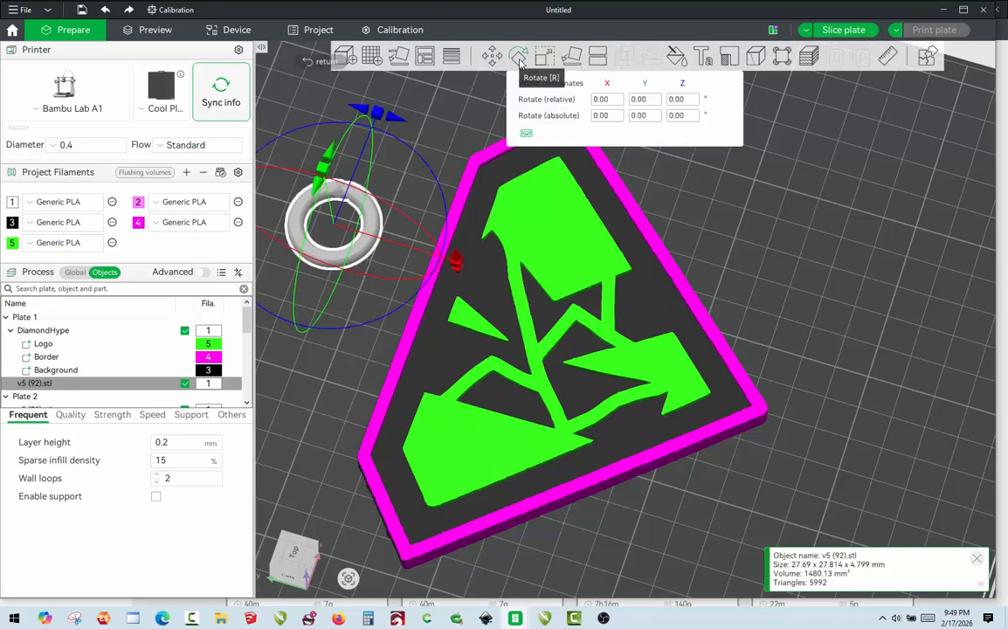
pyautogui.click(697, 101)
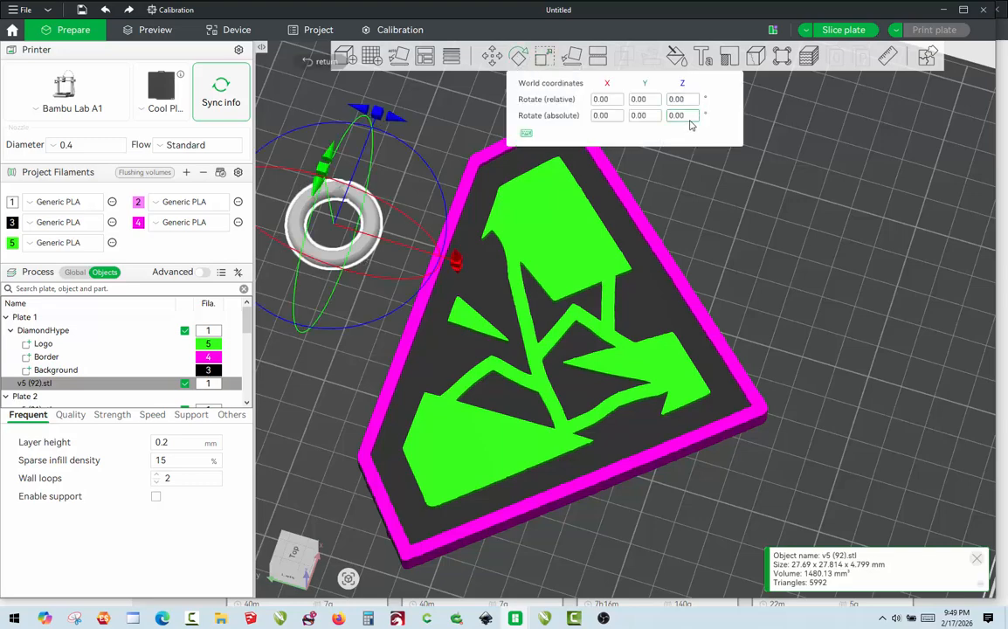
pyautogui.click(694, 122)
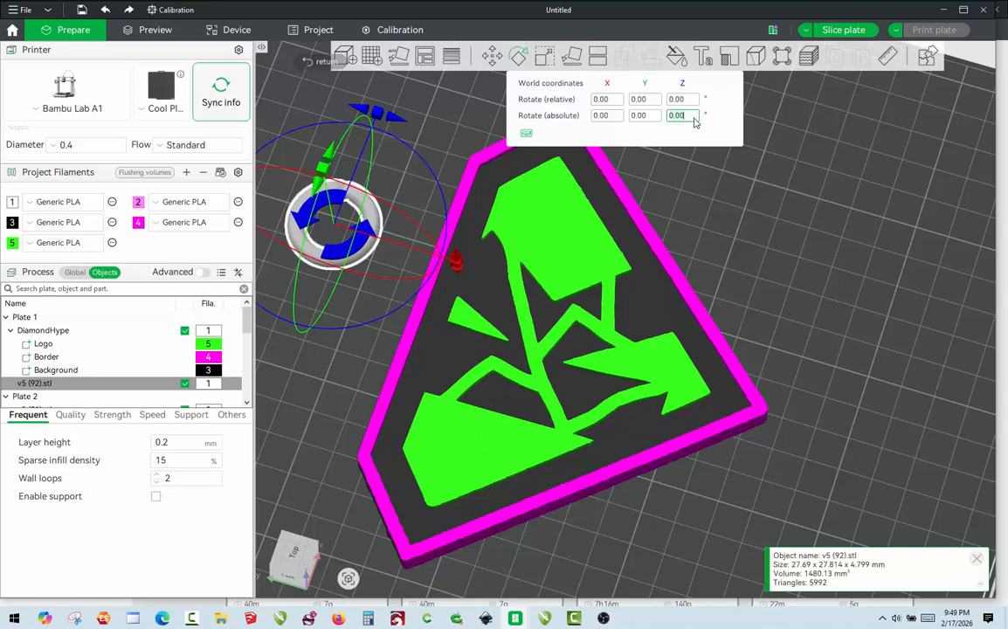
pyautogui.press('BackSpace')
pyautogui.press('Return')
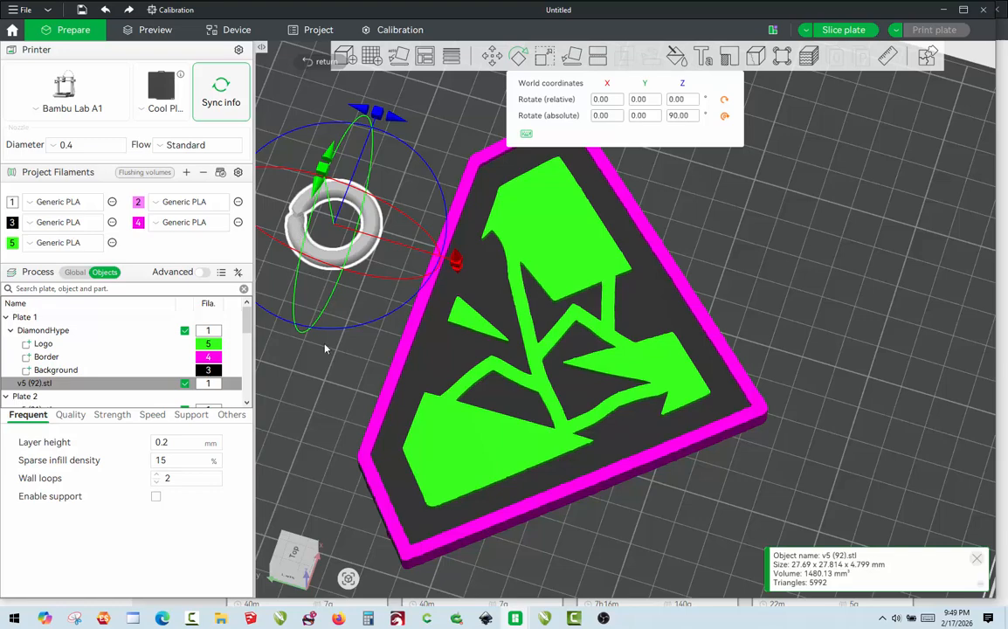
pyautogui.click(334, 311)
pyautogui.moveTo(363, 236); pyautogui.dragTo(414, 292)
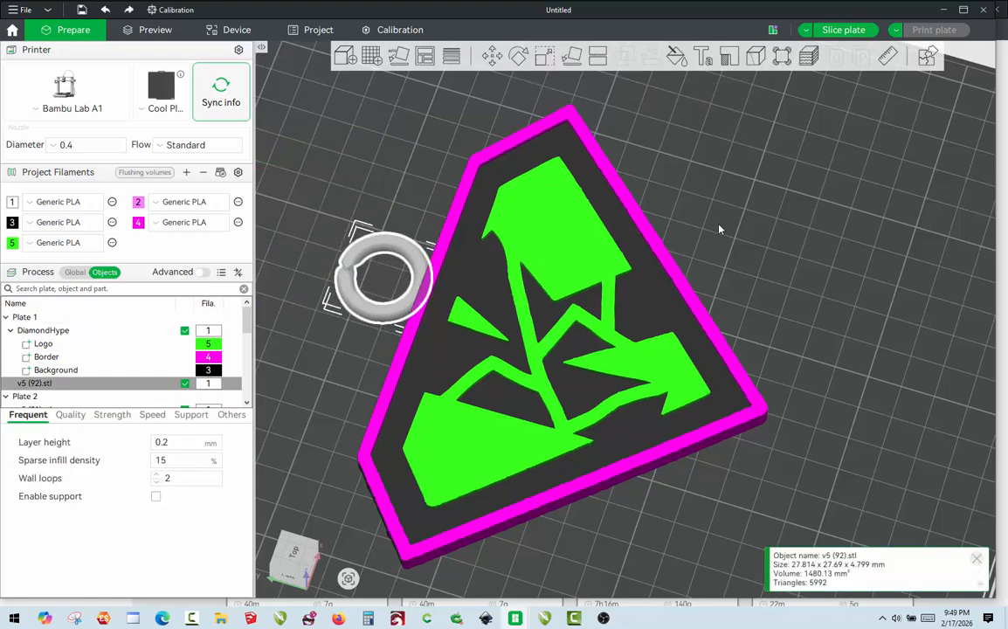
# - Center the DiamondHype pendant on plate 1
pyautogui.click(681, 275)
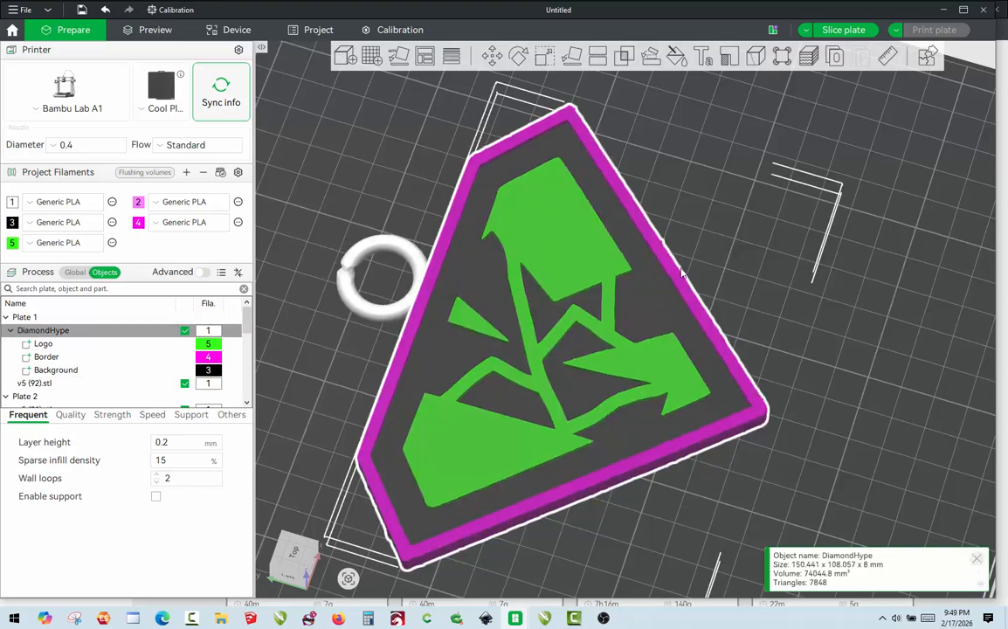
pyautogui.rightClick(671, 274)
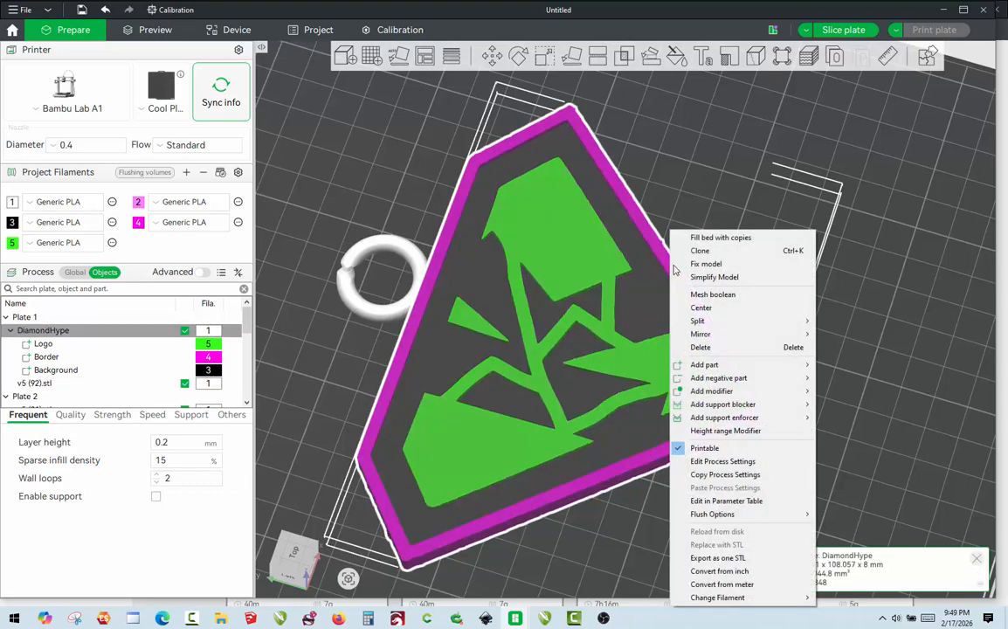
pyautogui.click(713, 308)
pyautogui.scroll(-3, 695, 275)
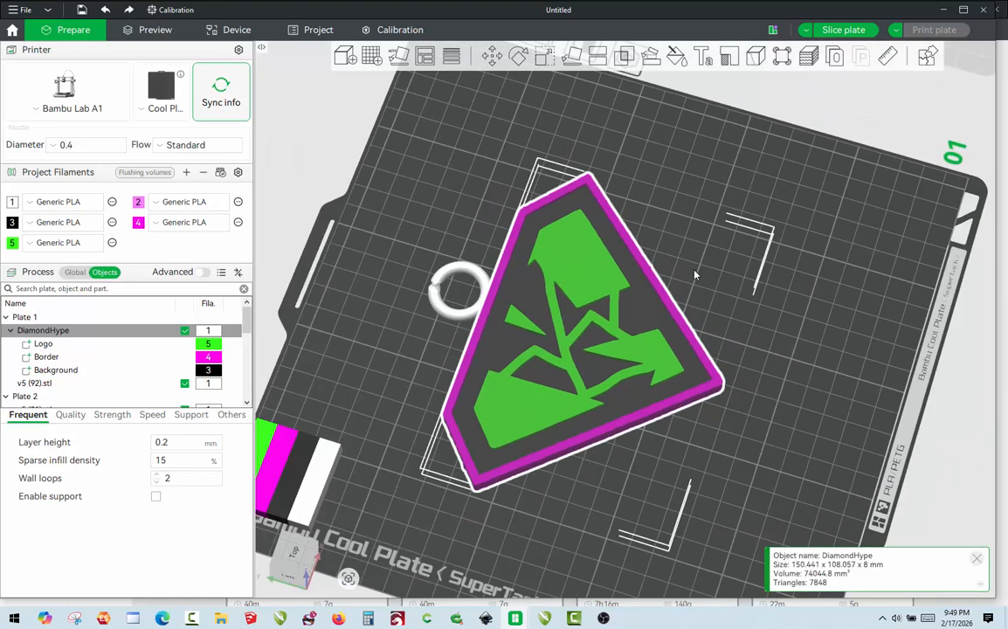
# - Center the ring link on plate 1 and move it along Y to about 188.70 mm, overlapping the pendant's upper edge
pyautogui.click(455, 320)
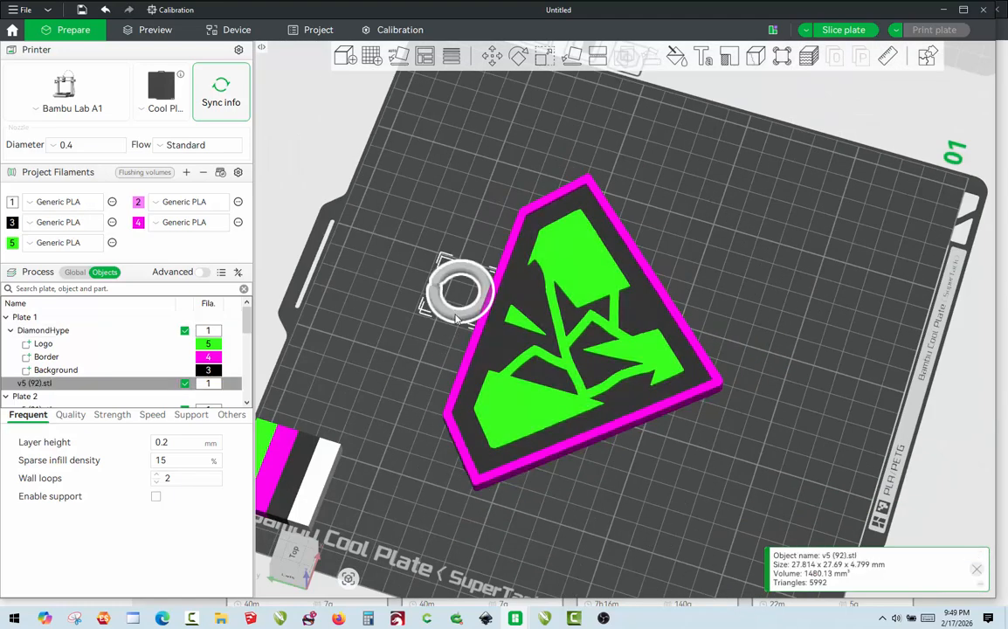
pyautogui.rightClick(455, 319)
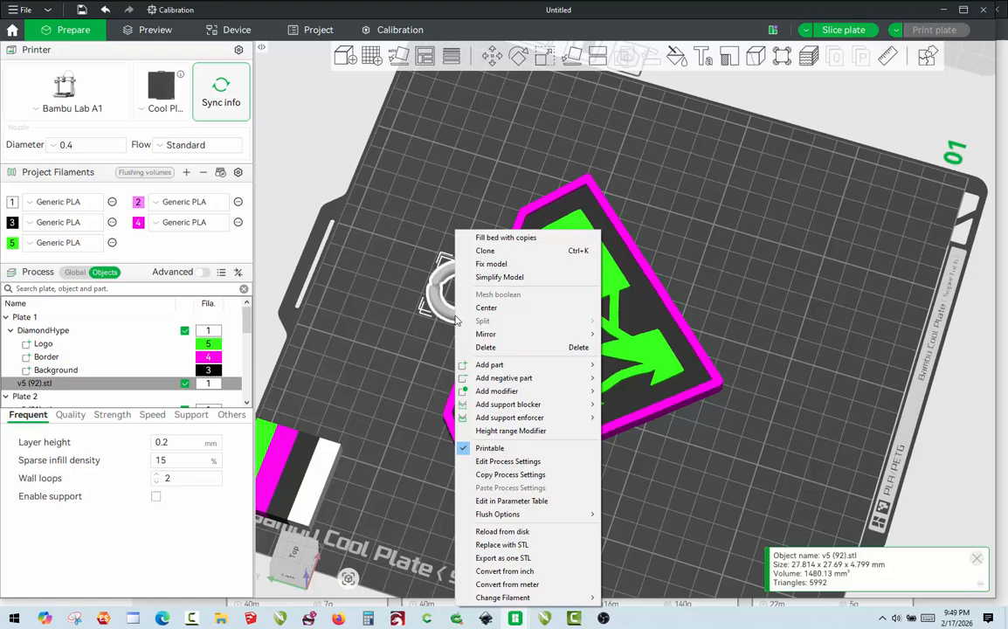
pyautogui.click(524, 311)
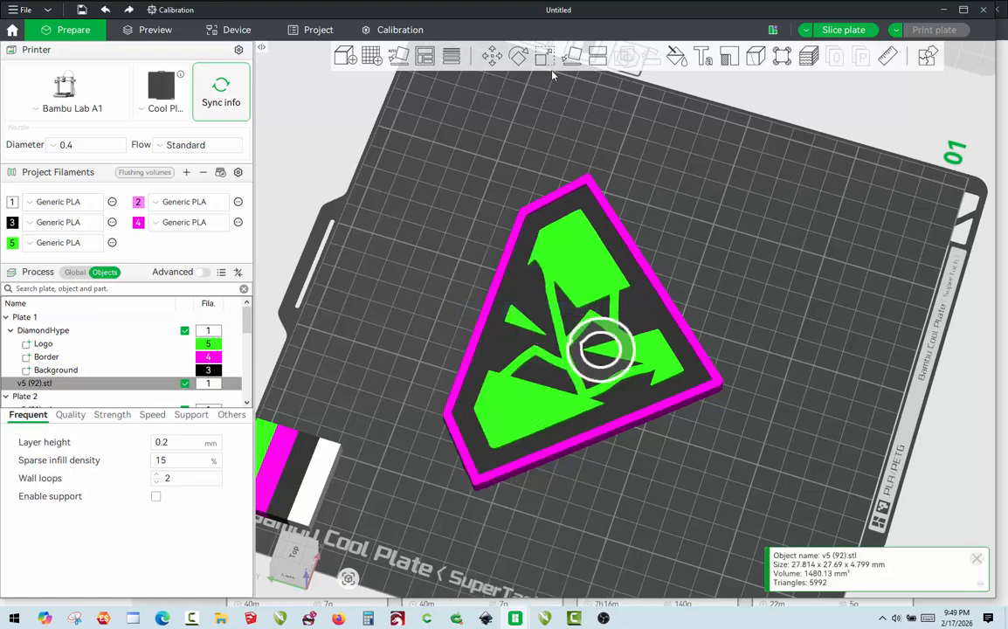
pyautogui.click(492, 54)
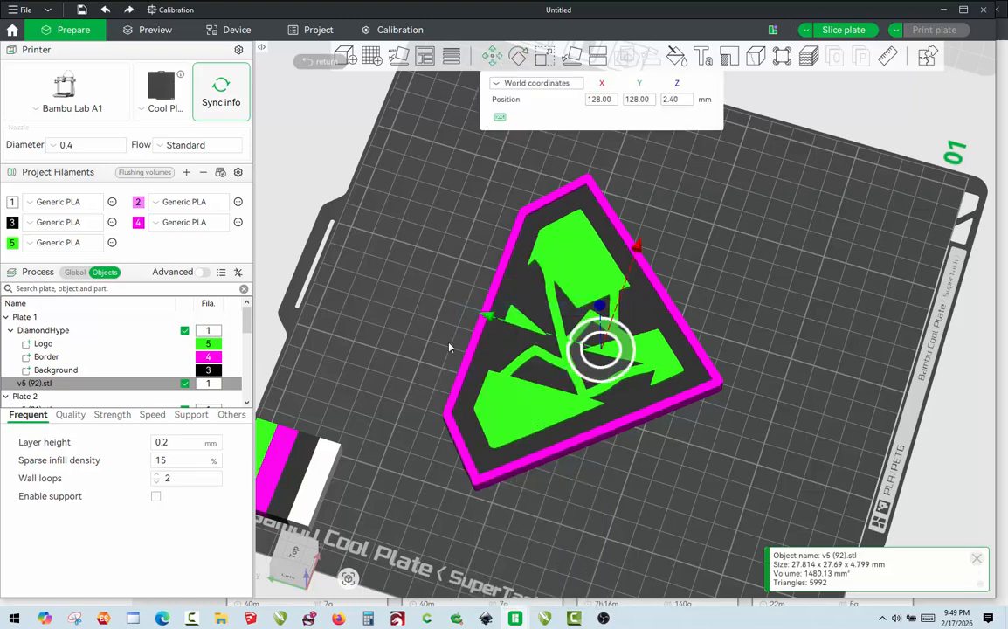
pyautogui.moveTo(482, 316); pyautogui.dragTo(358, 281)
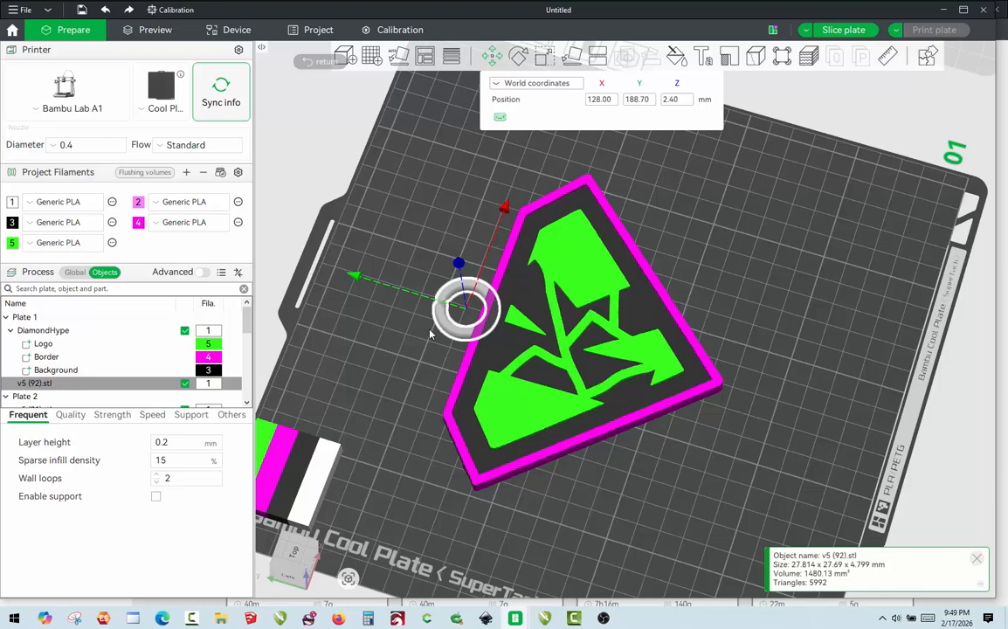
# - Assign magenta filament 4 to the ring link
pyautogui.press('4')
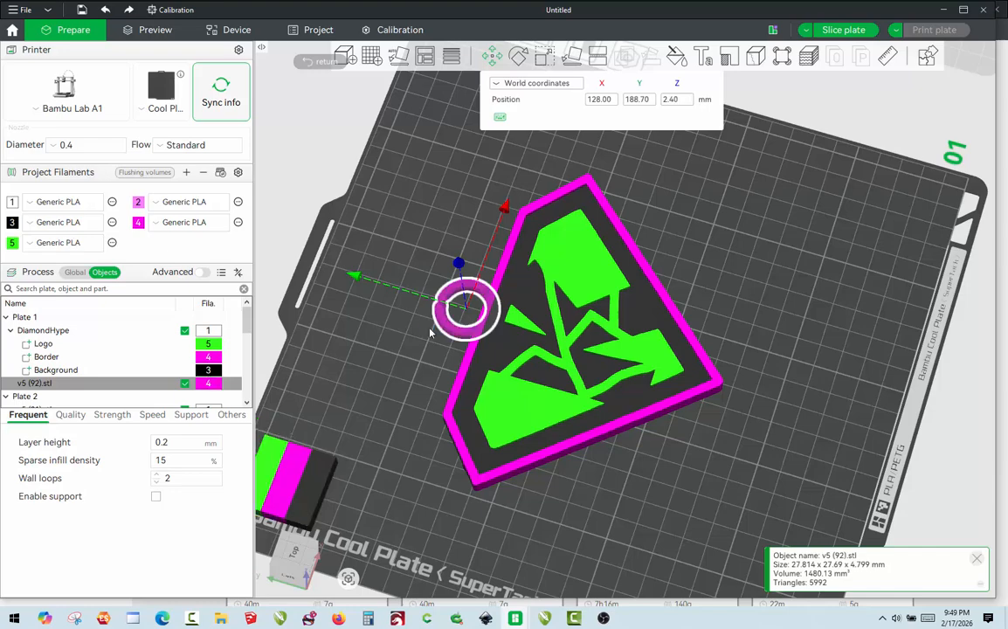
pyautogui.click(433, 356)
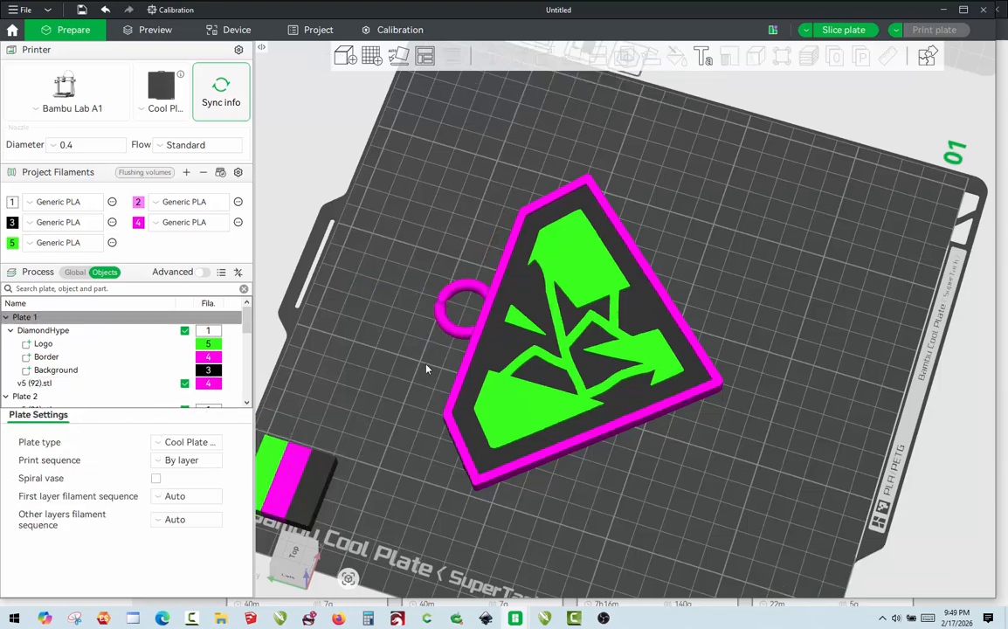
pyautogui.moveTo(427, 367); pyautogui.dragTo(466, 337)
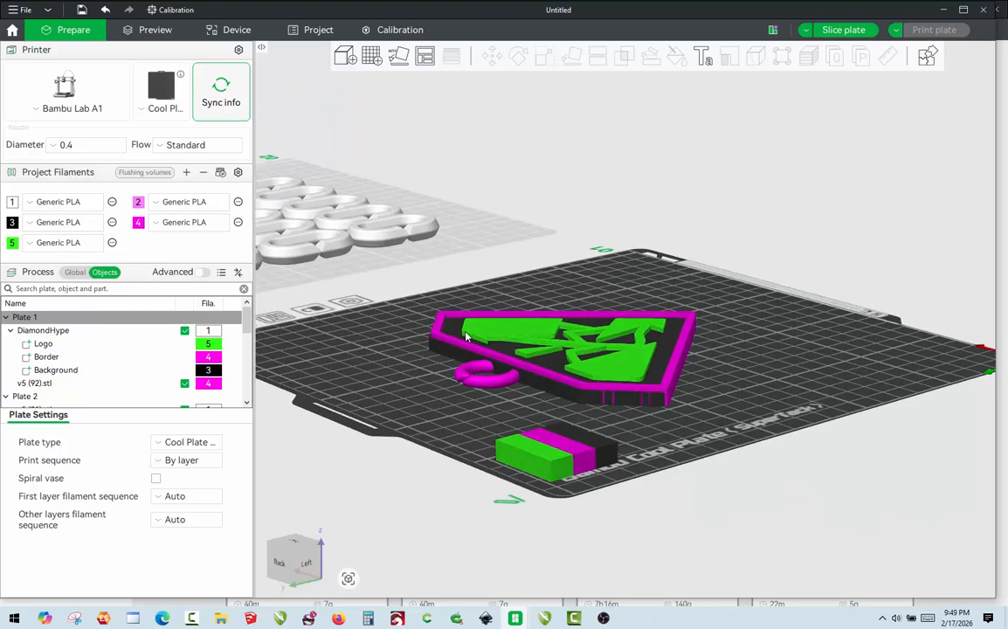
# - Assign black filament 3 to the ring link so it matches the pendant's Background
pyautogui.click(486, 383)
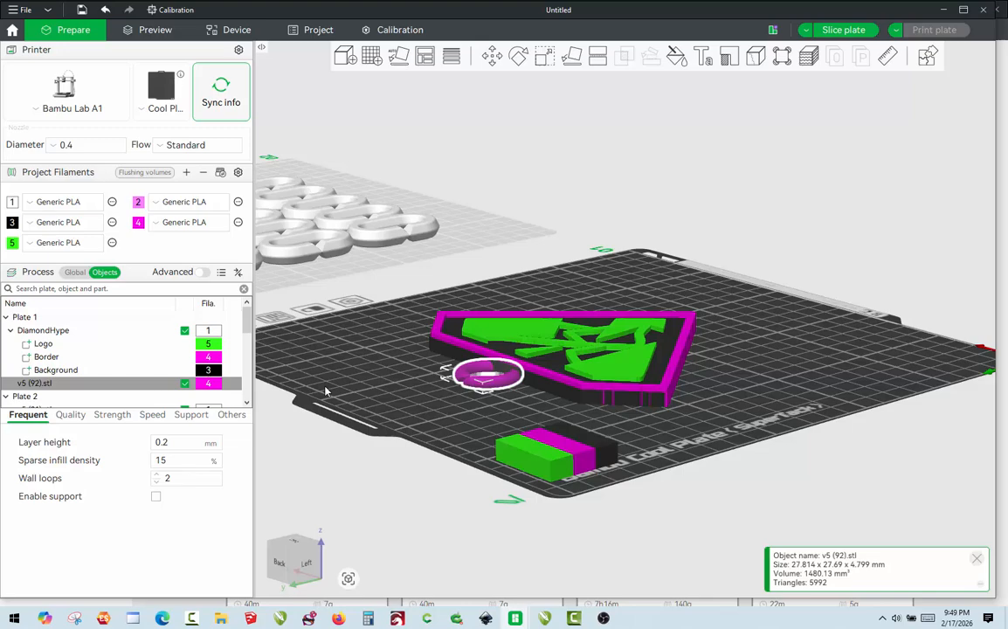
pyautogui.click(154, 391)
pyautogui.press('3')
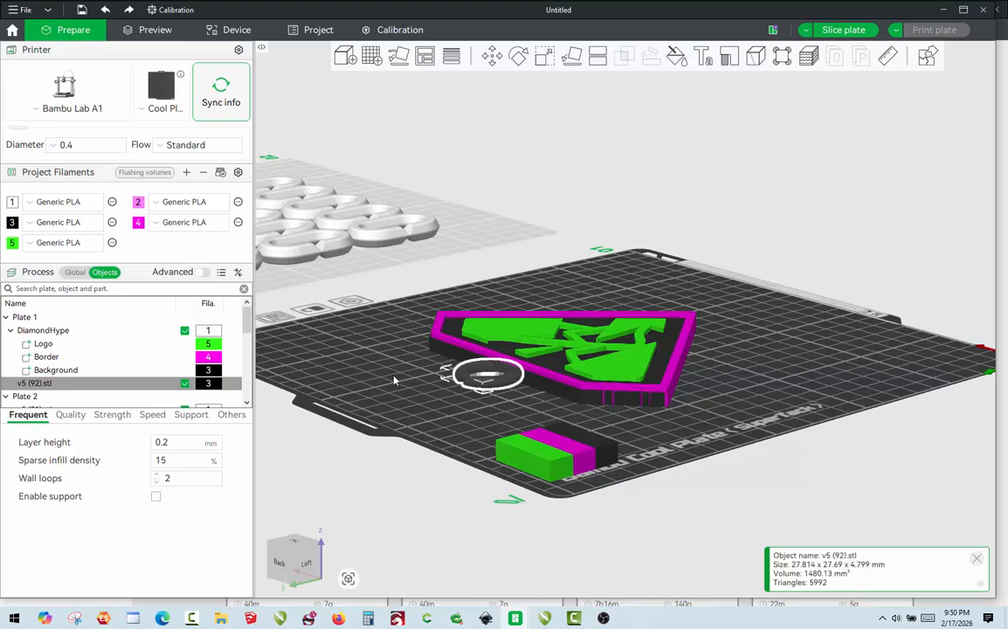
pyautogui.moveTo(394, 380); pyautogui.dragTo(392, 387)
pyautogui.moveTo(747, 390); pyautogui.dragTo(714, 425)
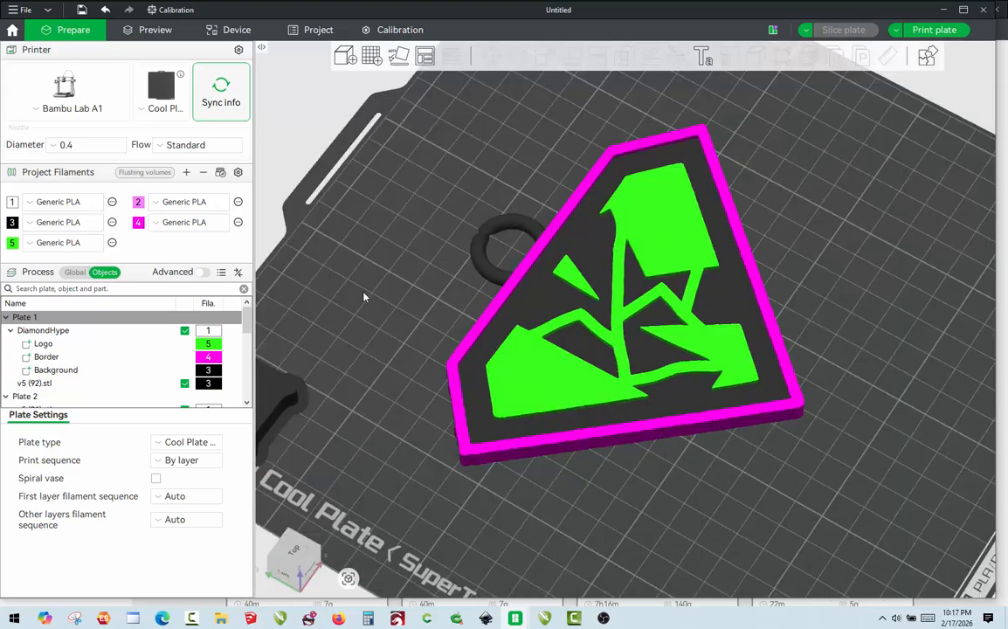
# - Move the ring link farther into the pendant along Y, to a position of about 183.26 mm
pyautogui.moveTo(363, 293); pyautogui.dragTo(451, 286)
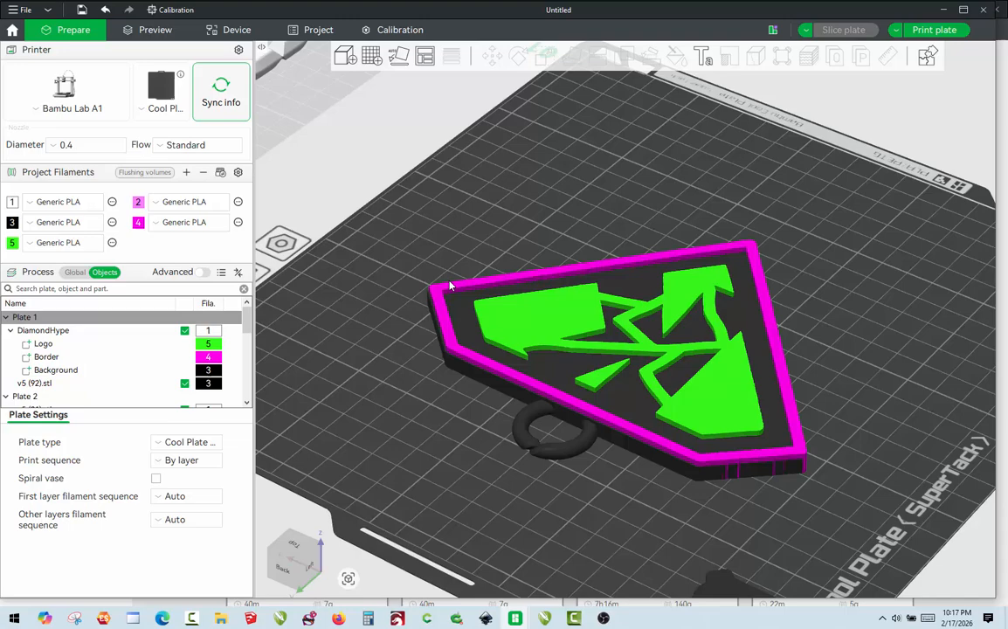
pyautogui.click(564, 458)
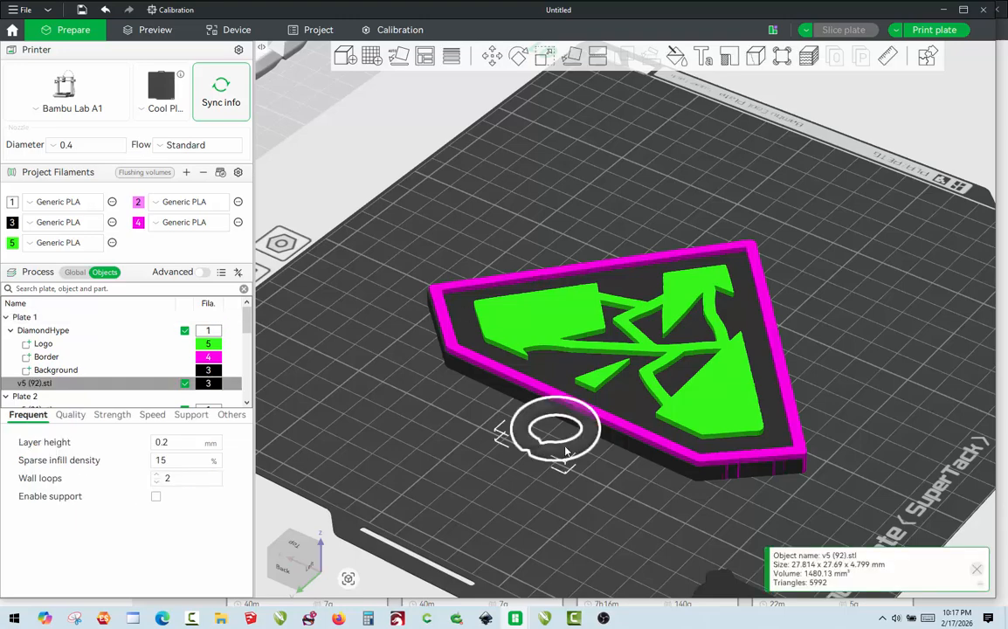
pyautogui.click(492, 57)
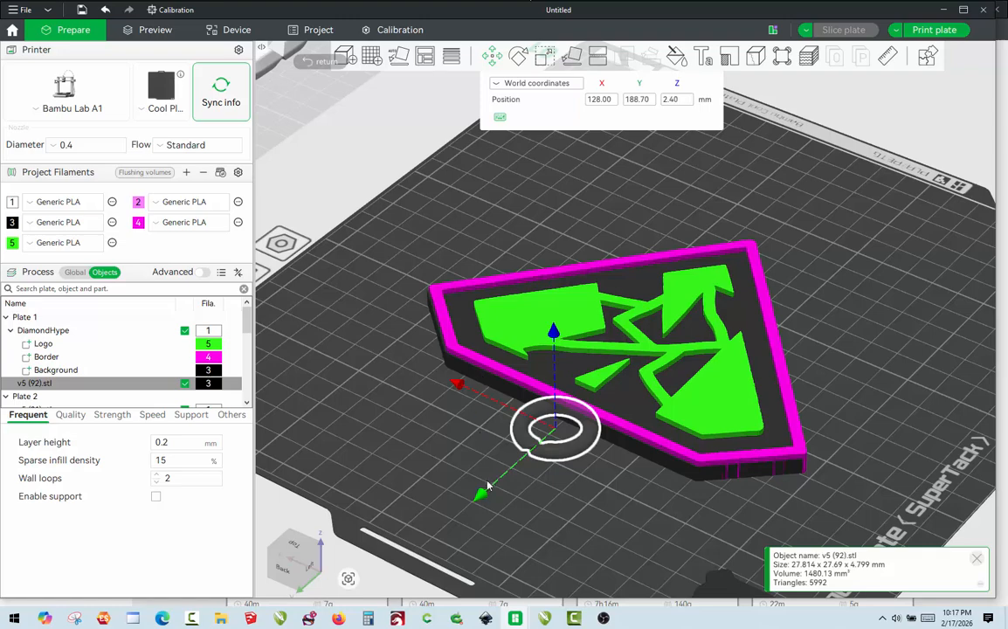
pyautogui.moveTo(488, 486); pyautogui.dragTo(504, 486)
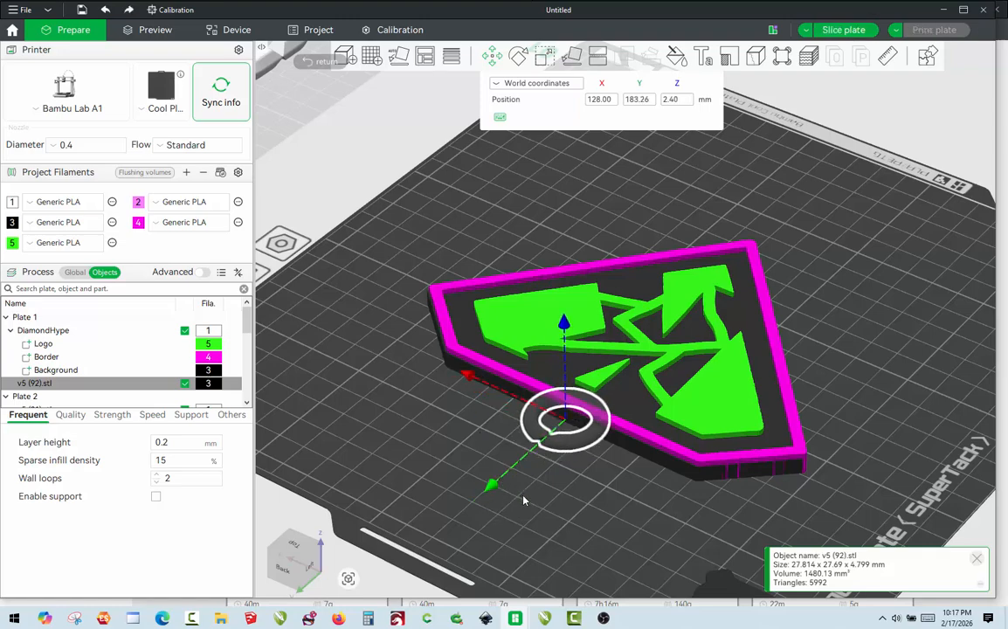
# - Merge the DiamondHype pendant and the v5 (92).stl ring link into one assembly
pyautogui.moveTo(582, 465); pyautogui.dragTo(528, 507)
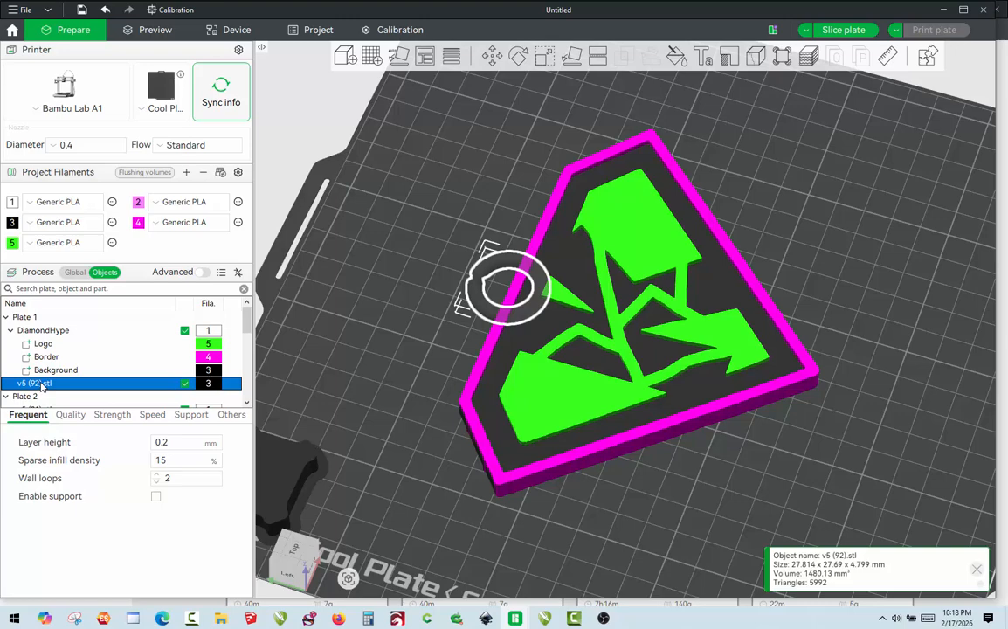
pyautogui.keyDown('ctrl'); pyautogui.click(54, 331); pyautogui.keyUp('ctrl')
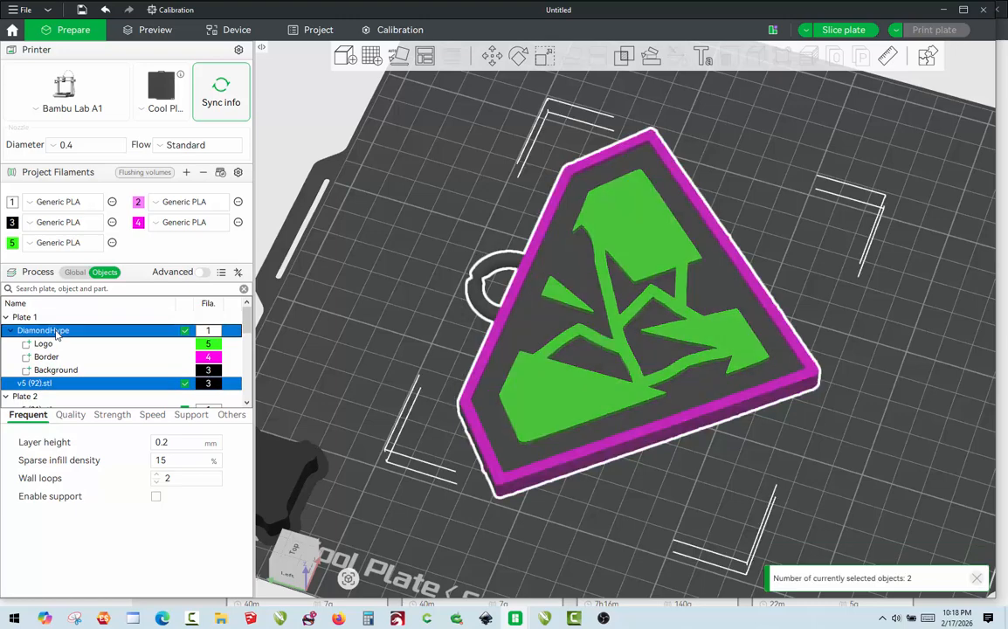
pyautogui.rightClick(50, 336)
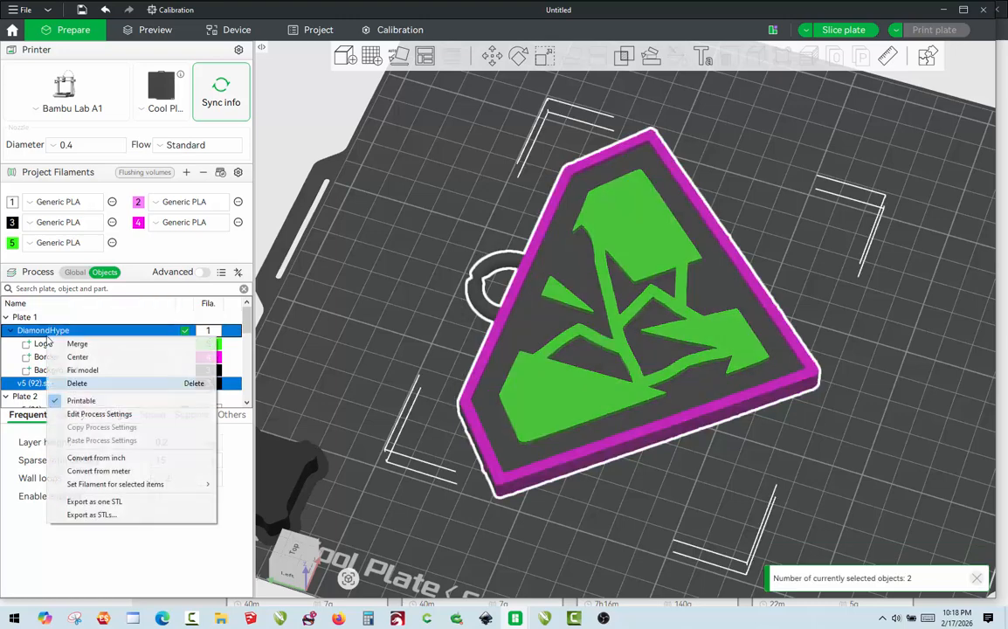
pyautogui.click(63, 345)
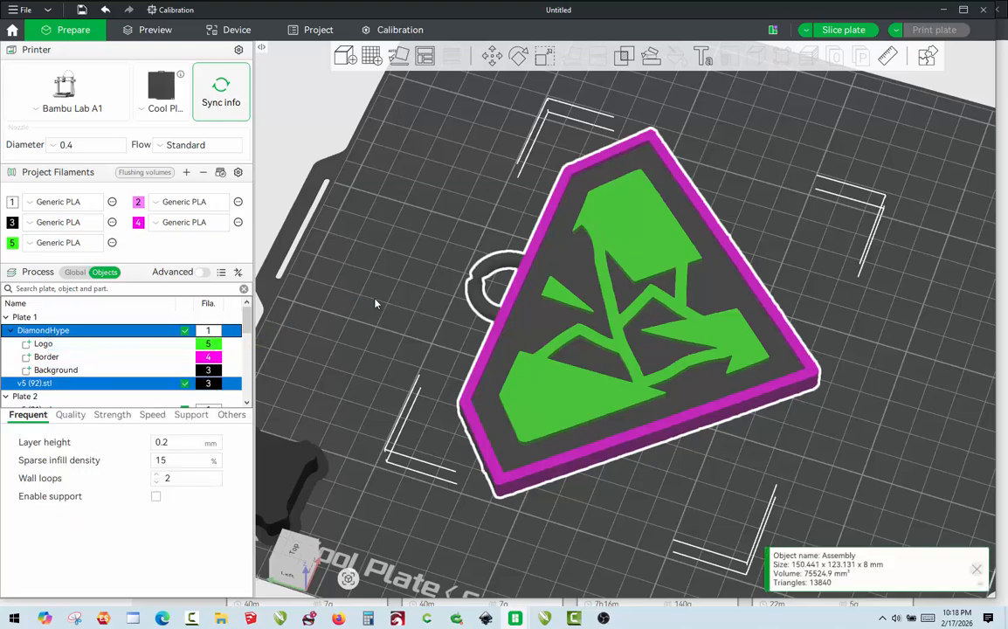
pyautogui.click(424, 446)
pyautogui.moveTo(432, 453); pyautogui.dragTo(363, 393)
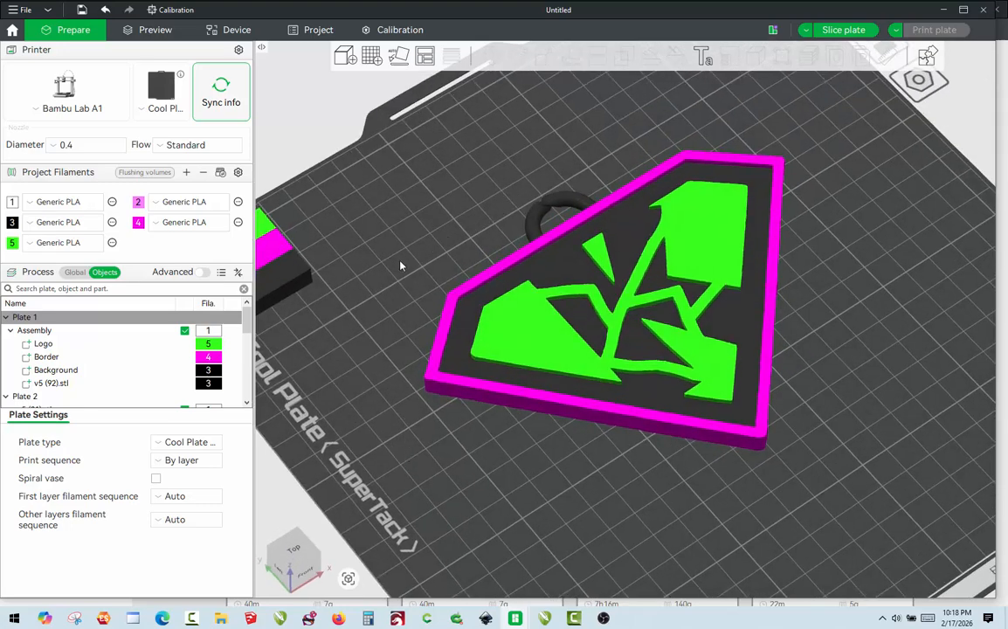
pyautogui.moveTo(423, 266); pyautogui.dragTo(428, 255)
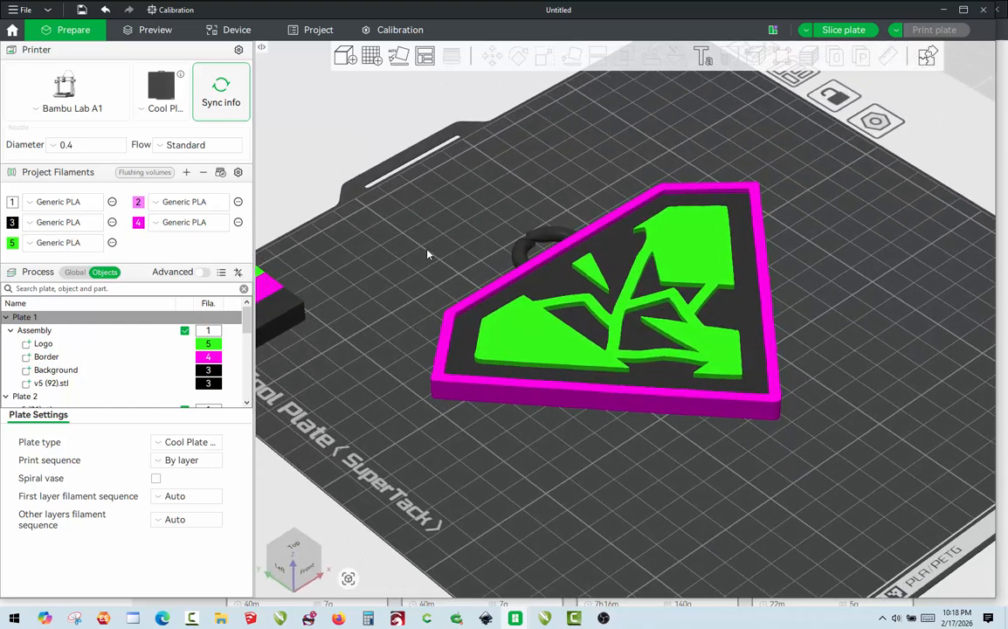